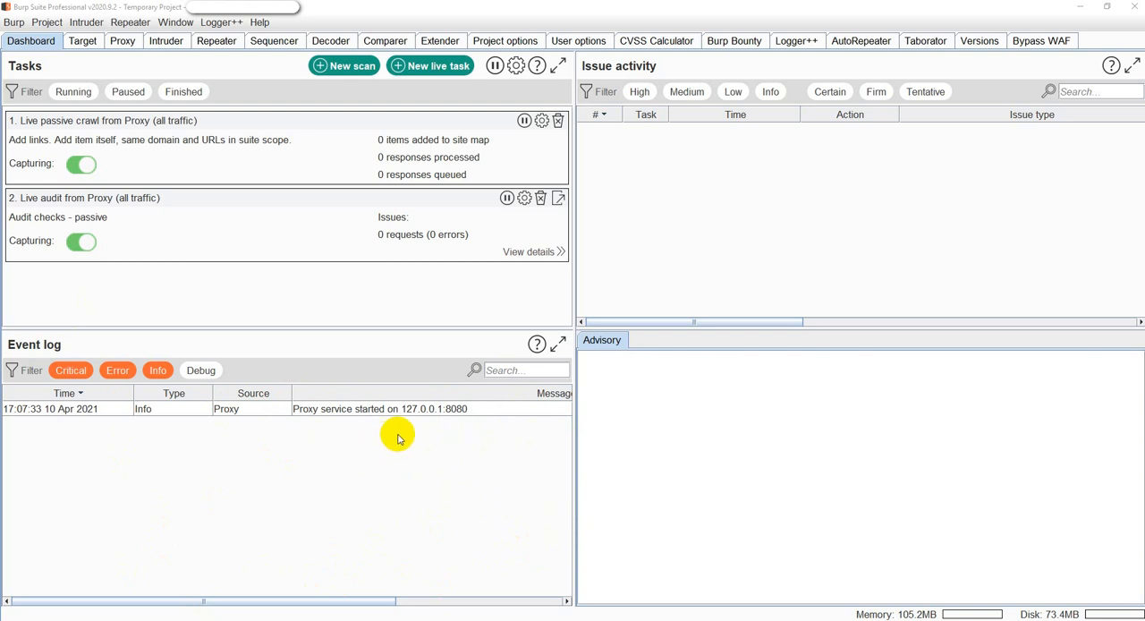
Open the Burp Clickbandit window, review its instructions for generating clickjacking attacks, and close it.
left_click(357, 11)
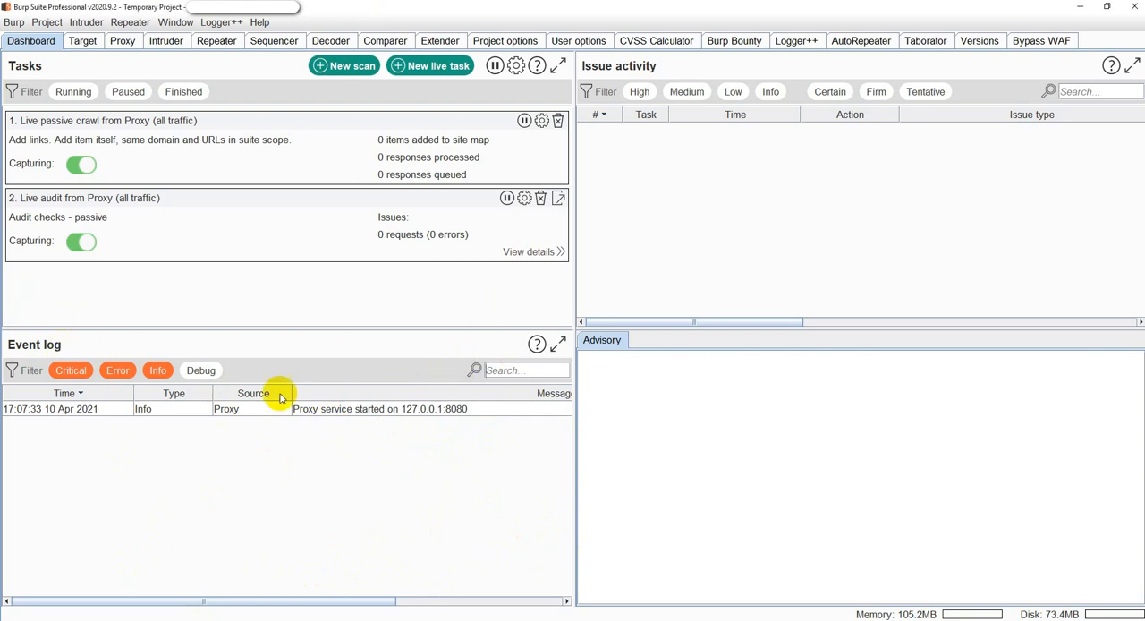
left_click(19, 24)
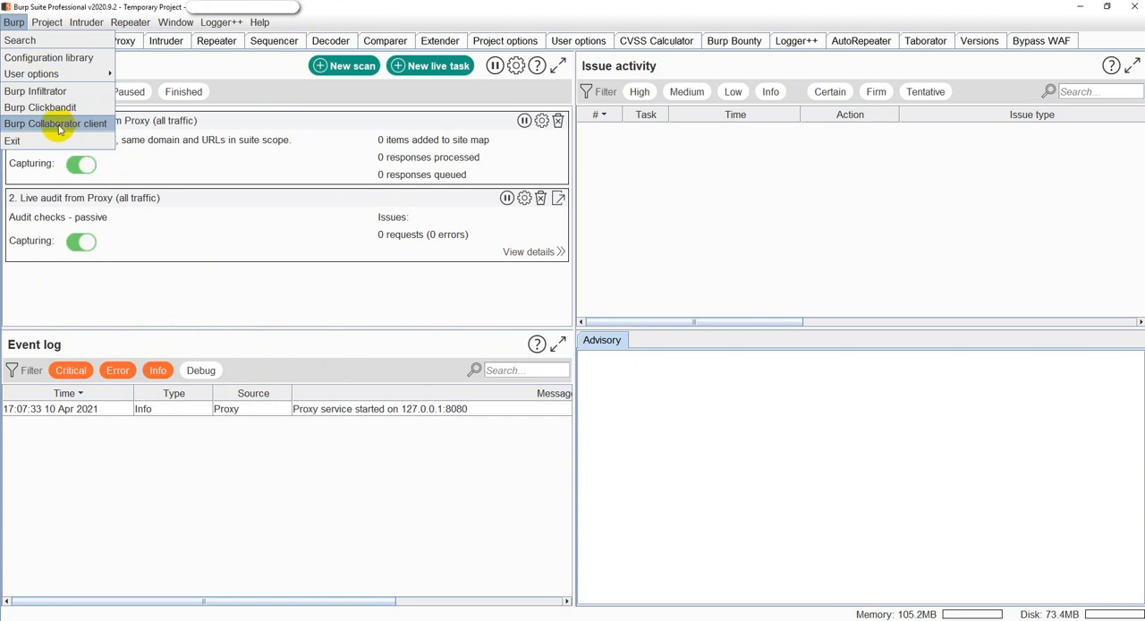
left_click(59, 109)
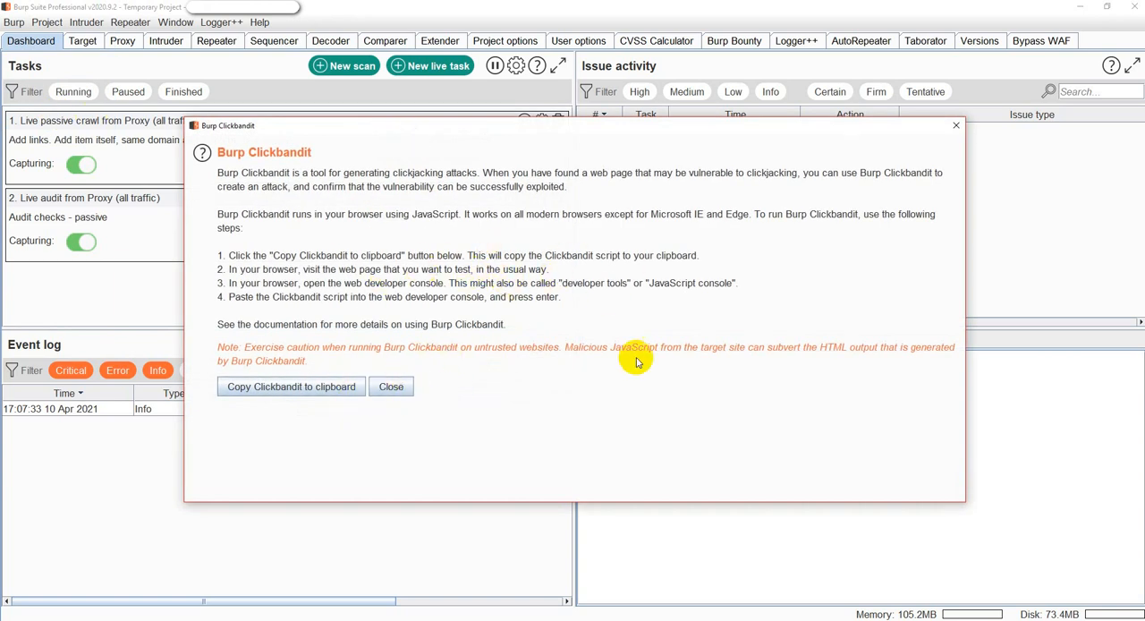
left_click(393, 393)
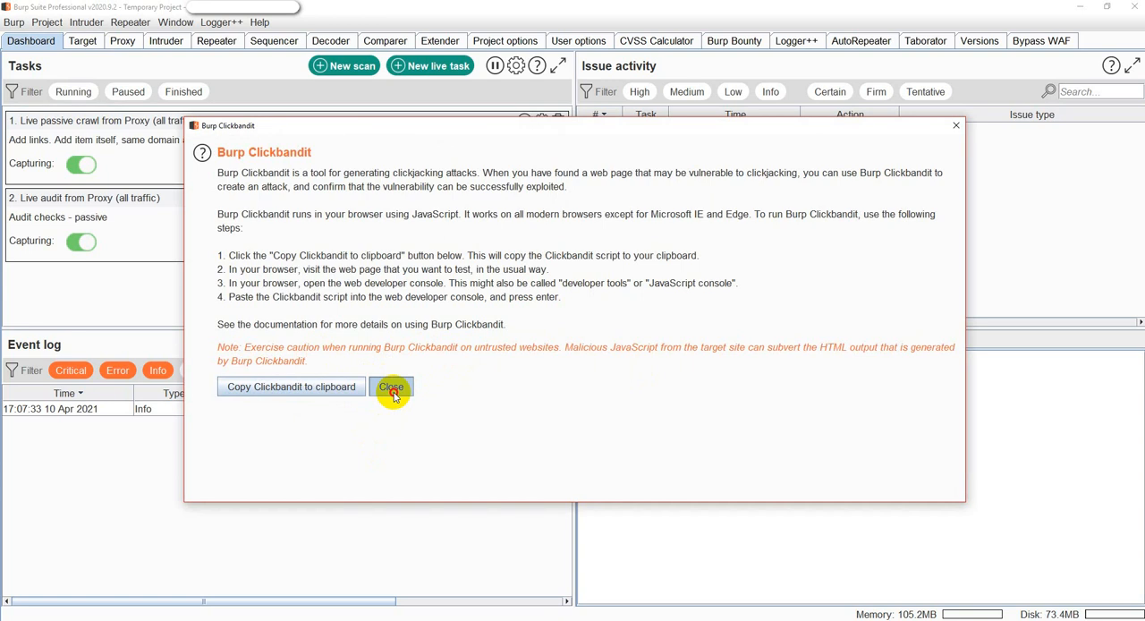
Open the Burp Collaborator client, review its payload generation and polling options, and close it with confirmation.
left_click(13, 22)
left_click(51, 122)
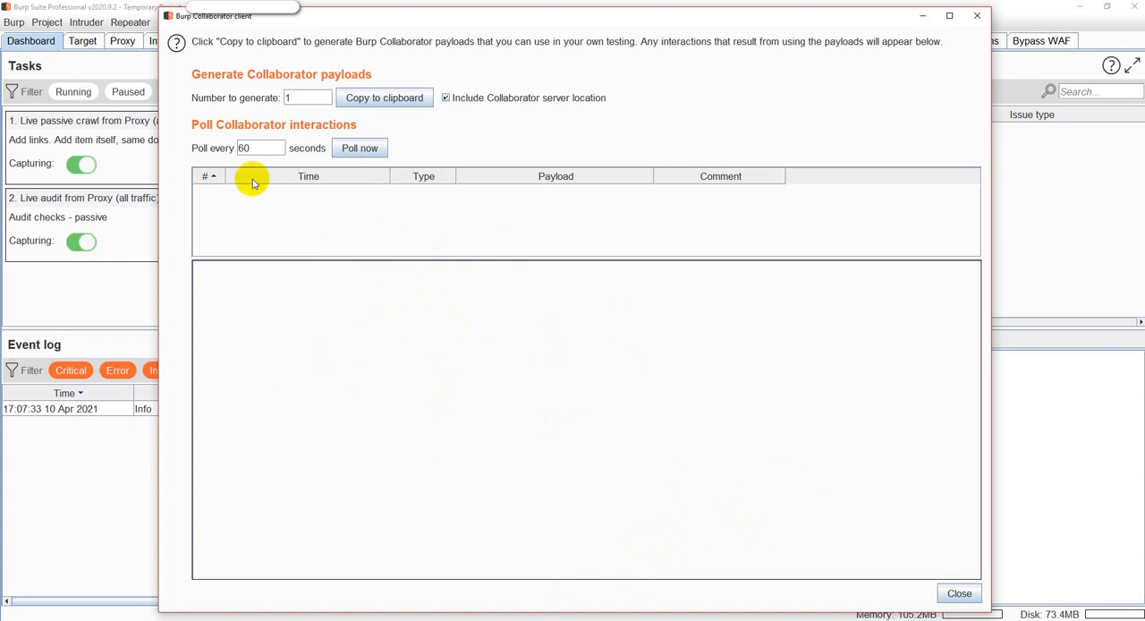
left_click(959, 593)
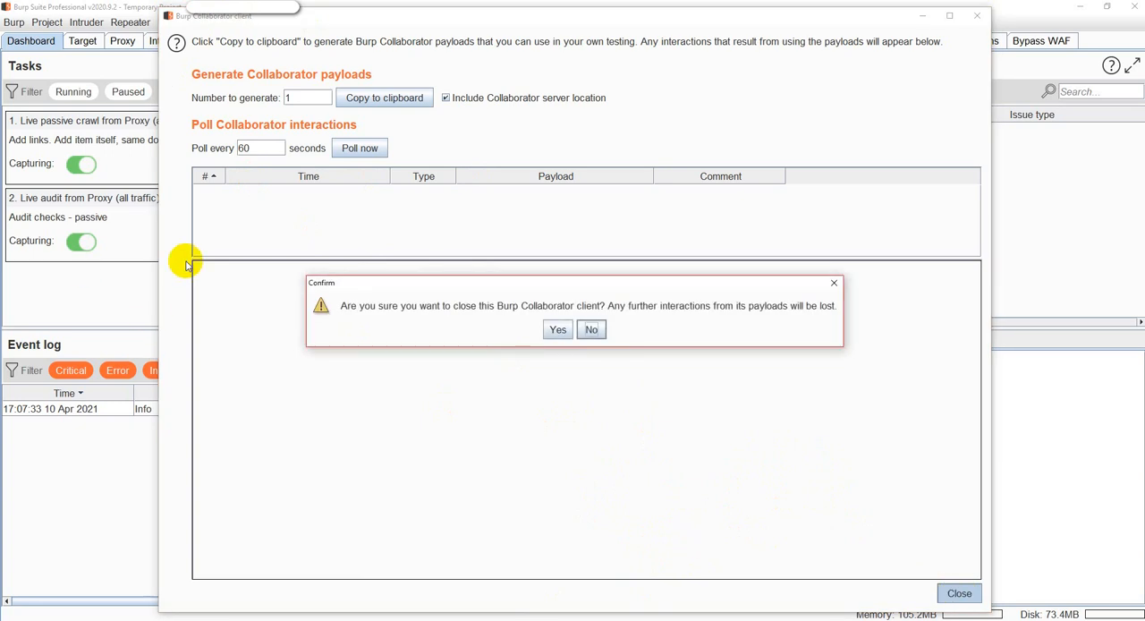
left_click(557, 329)
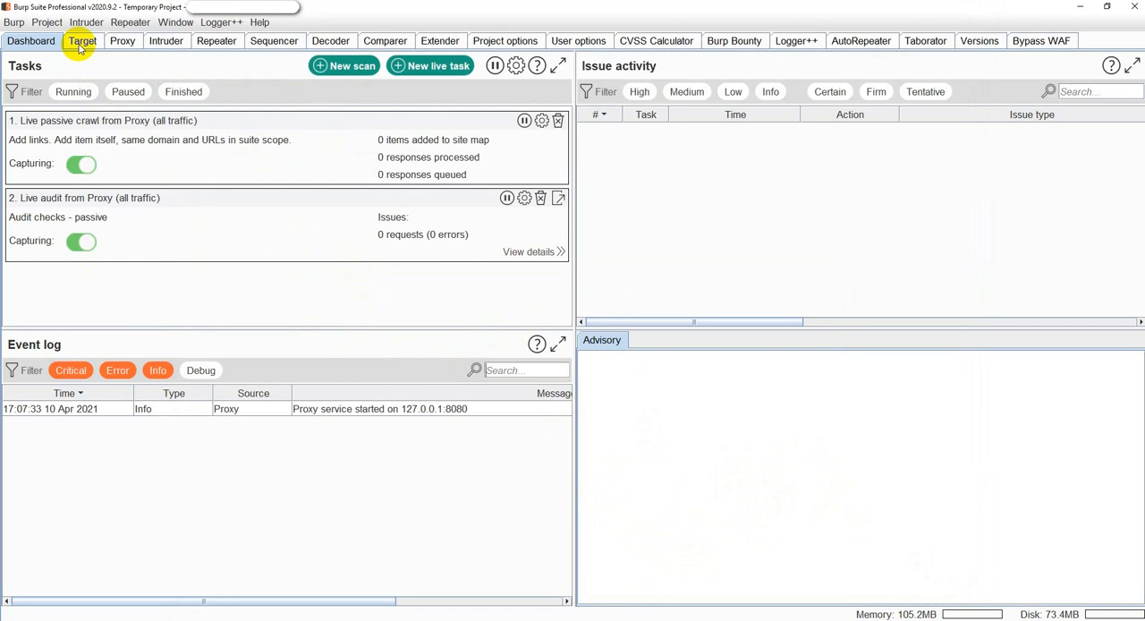
left_click(55, 25)
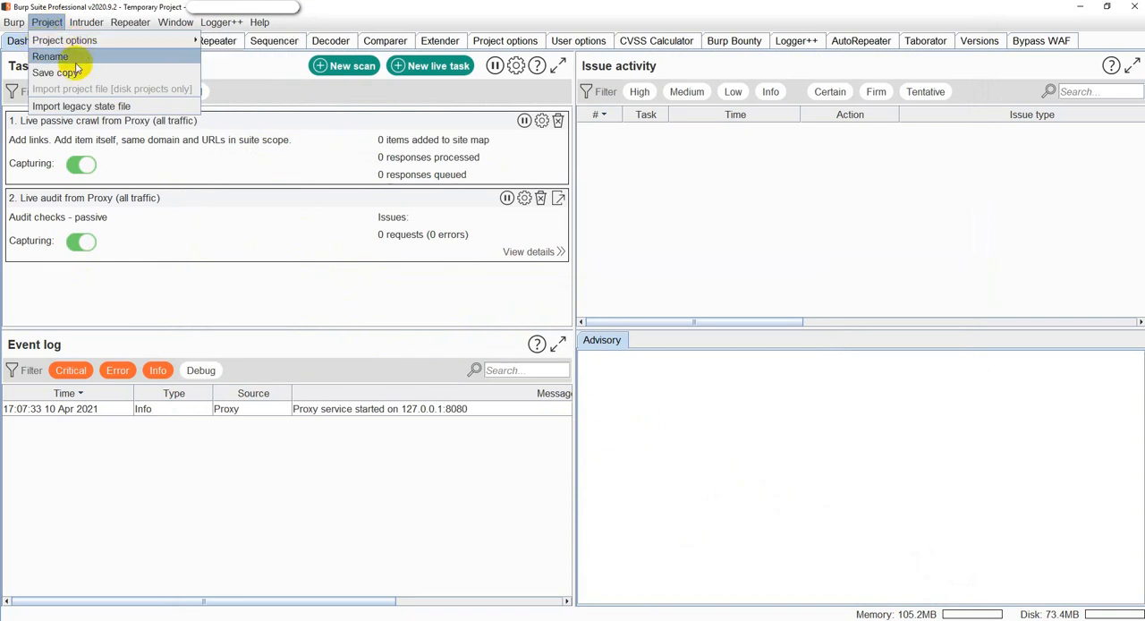
mouse_move(59, 41)
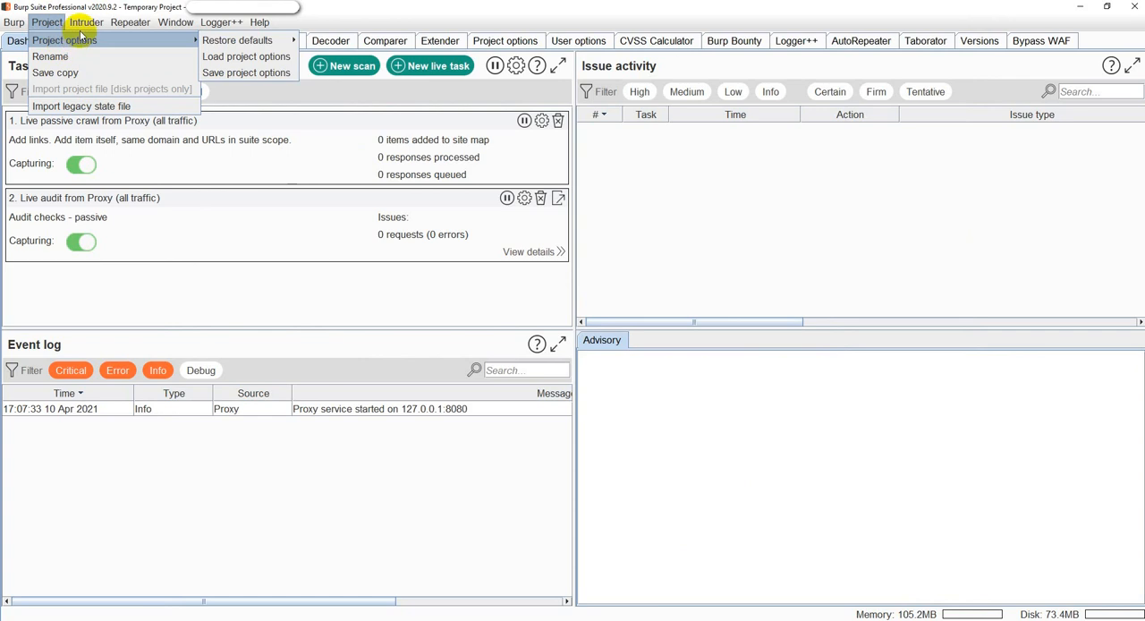
mouse_move(86, 29)
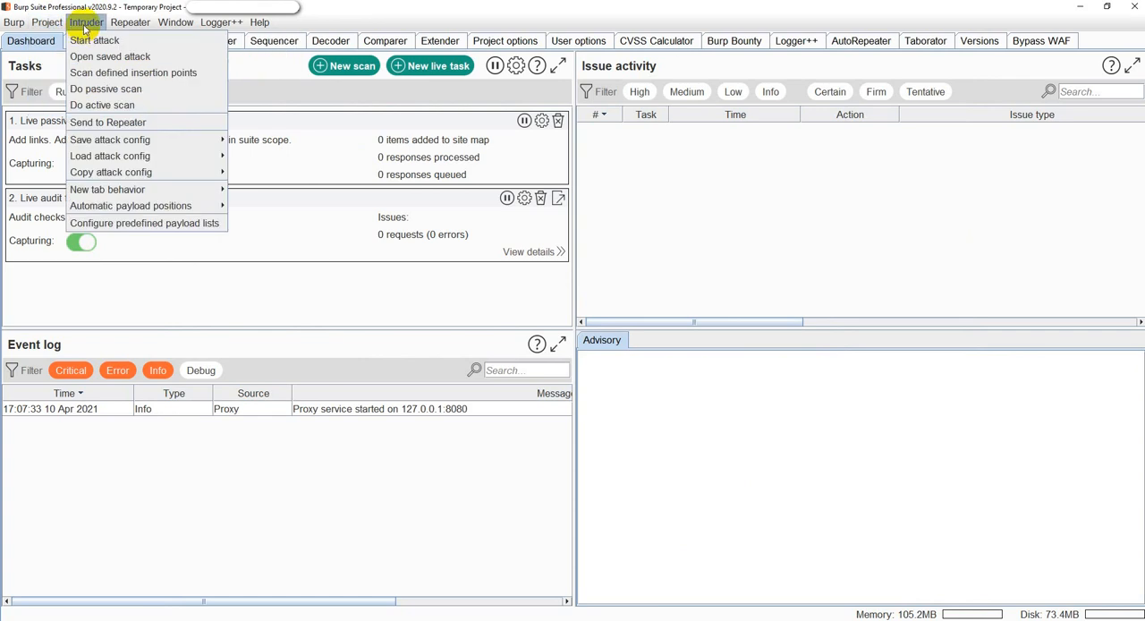
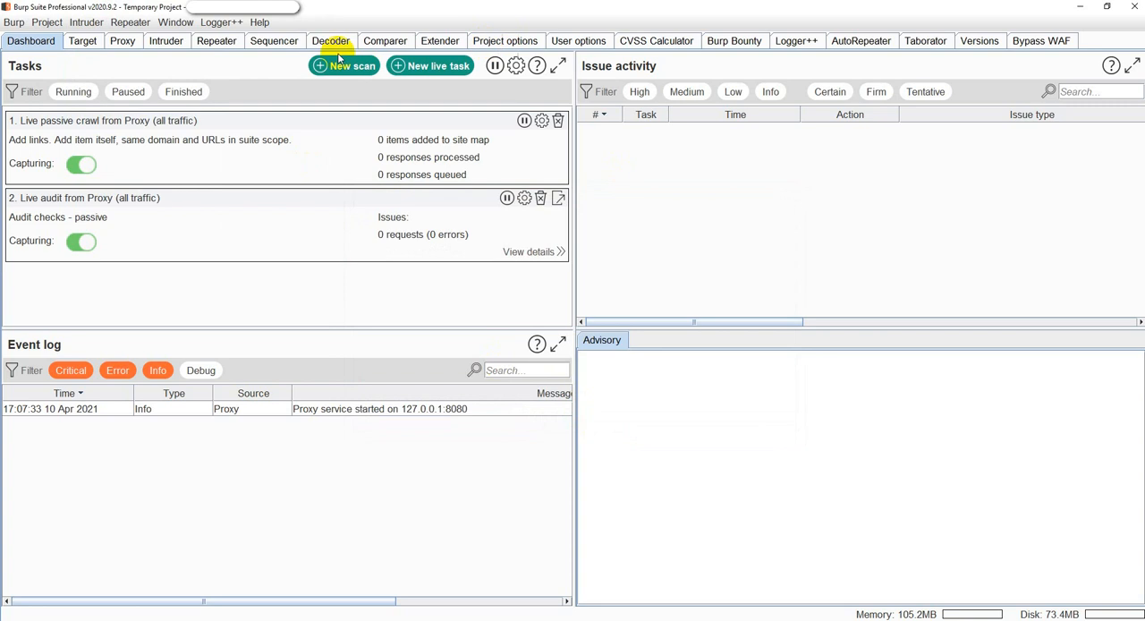
Review Intruder's attack target settings, then its payload positions and the available attack types, leaving Sniper selected.
left_click(158, 42)
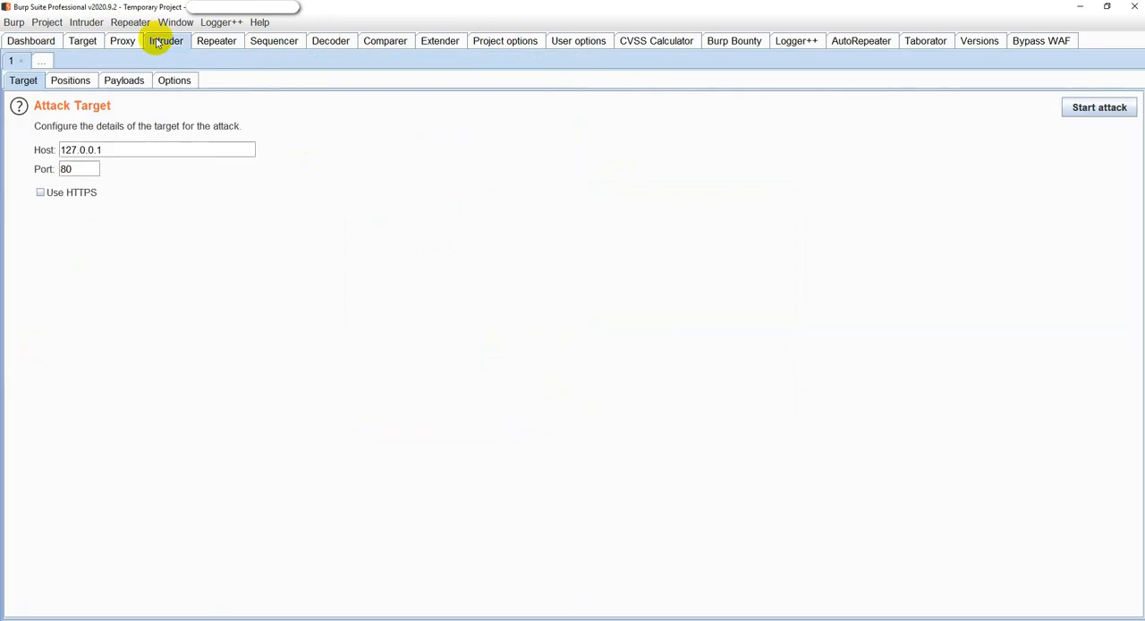
left_click(75, 82)
left_click(130, 151)
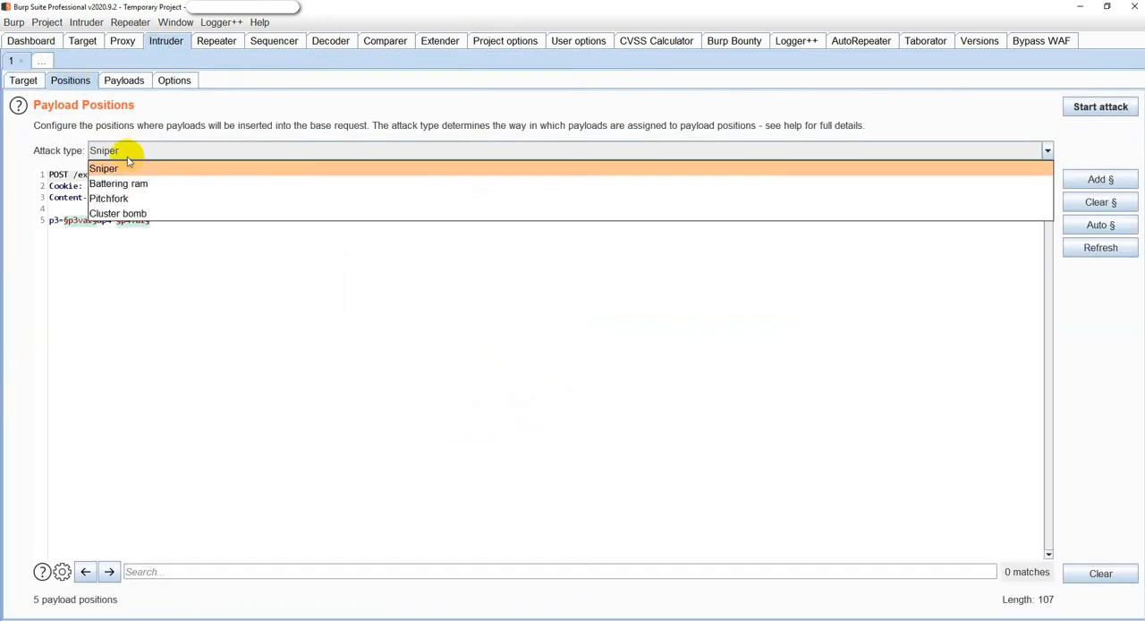
left_click(133, 243)
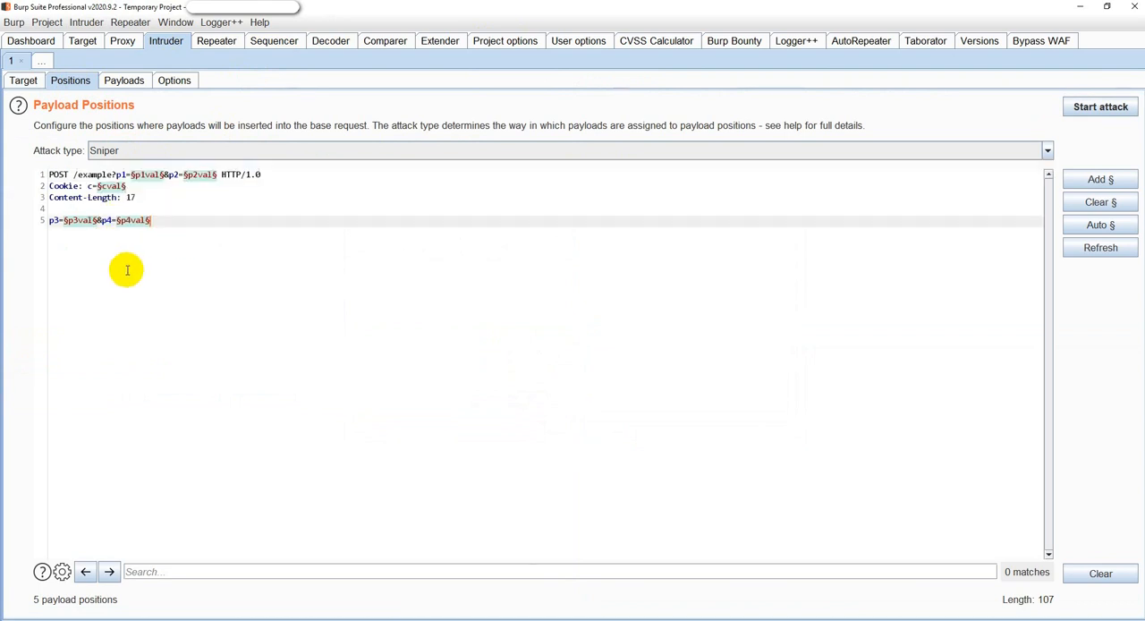
Set the payload type of Intruder payload set 1 to Character blocks and look through the other available payload types.
left_click(125, 79)
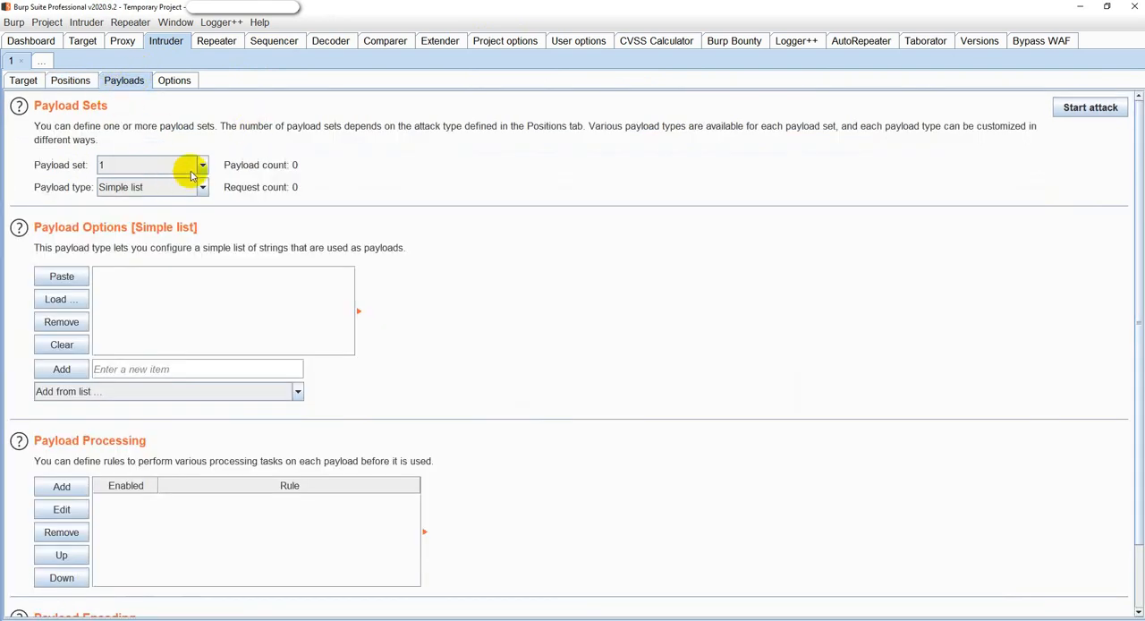
left_click(150, 189)
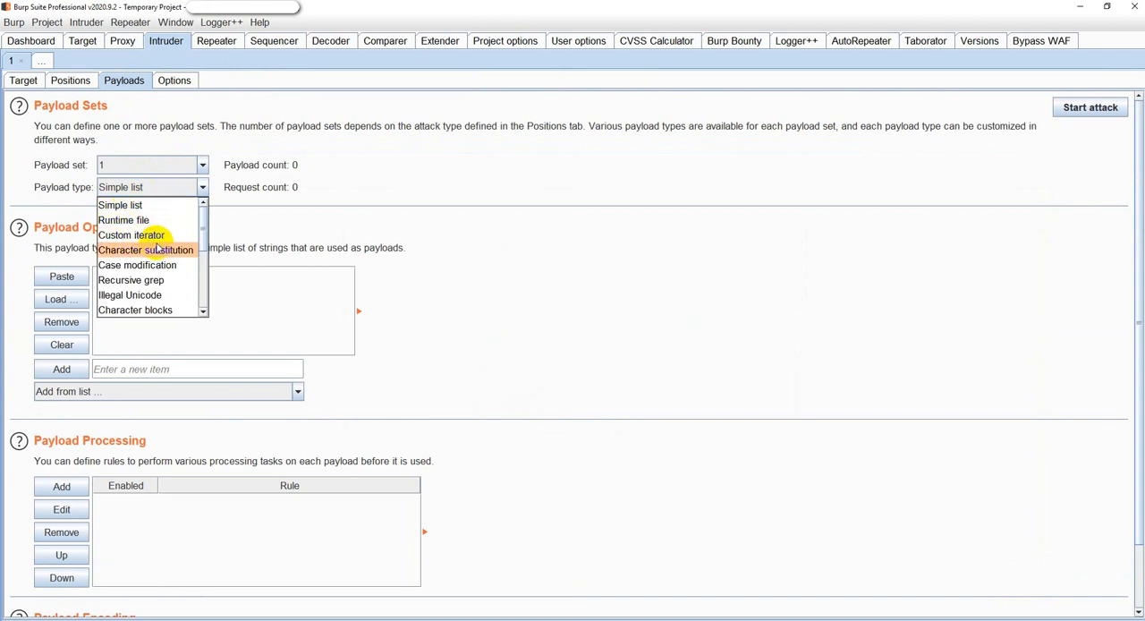
left_click(152, 310)
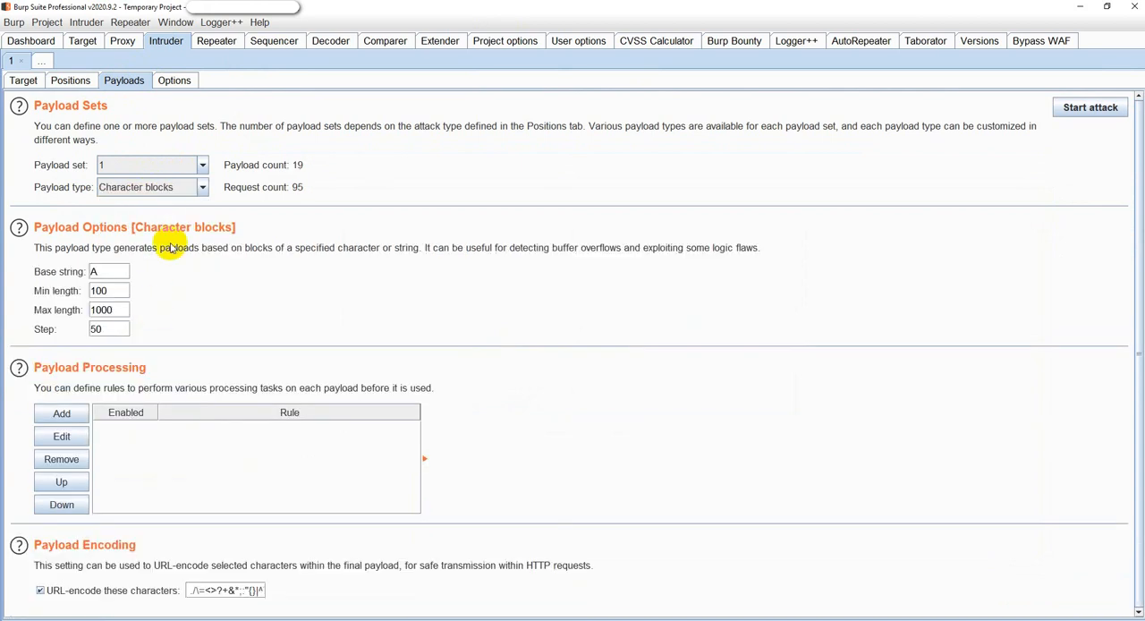
left_click(201, 187)
scroll(176, 268, "down", 3)
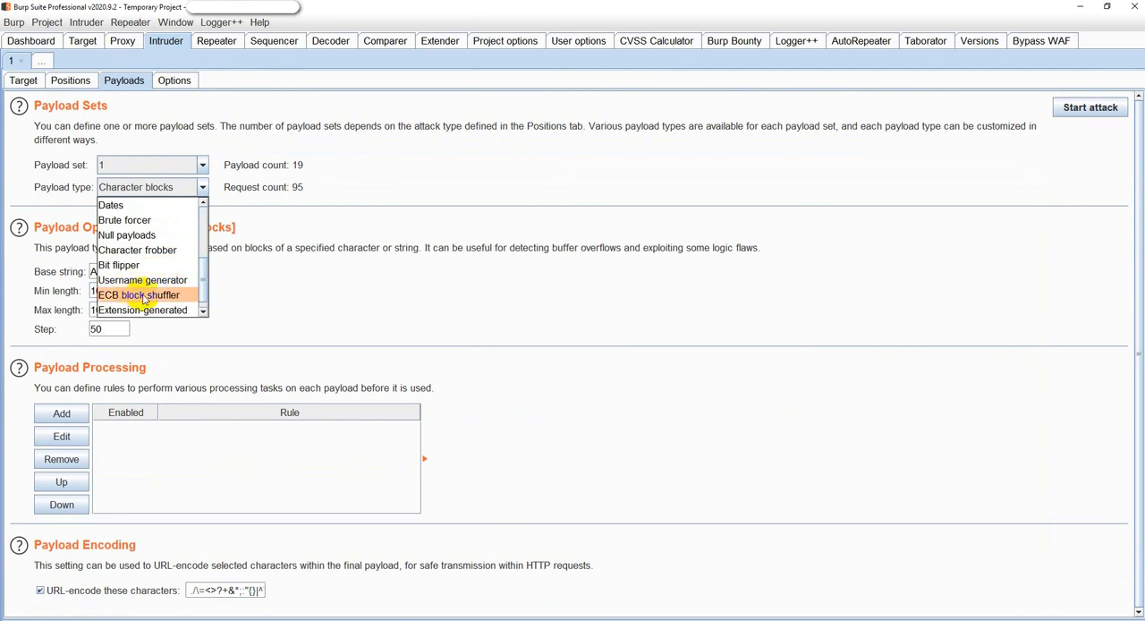
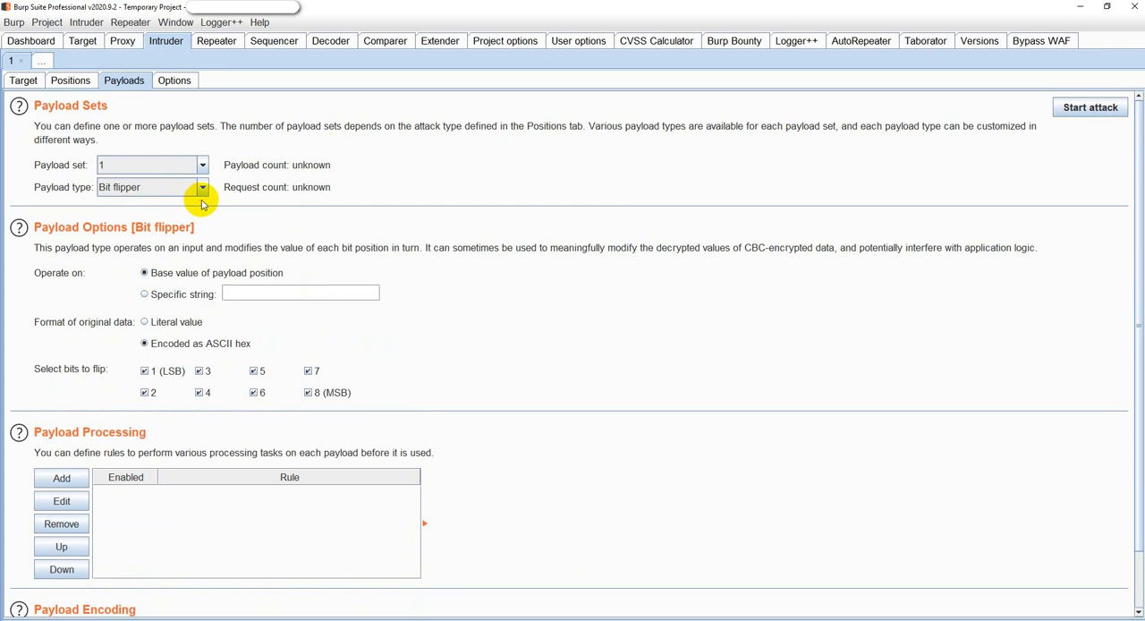
Look through the available payload types and set the type of payload set 1 to Numbers.
left_click(203, 190)
scroll(159, 284, "down", 1)
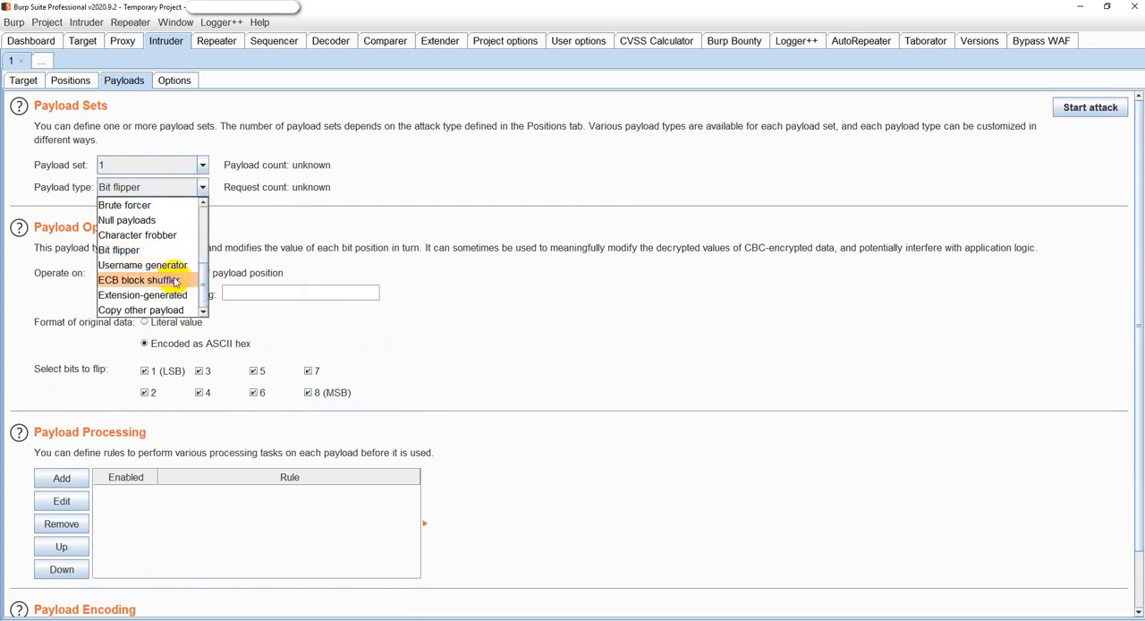
scroll(148, 273, "up", 3)
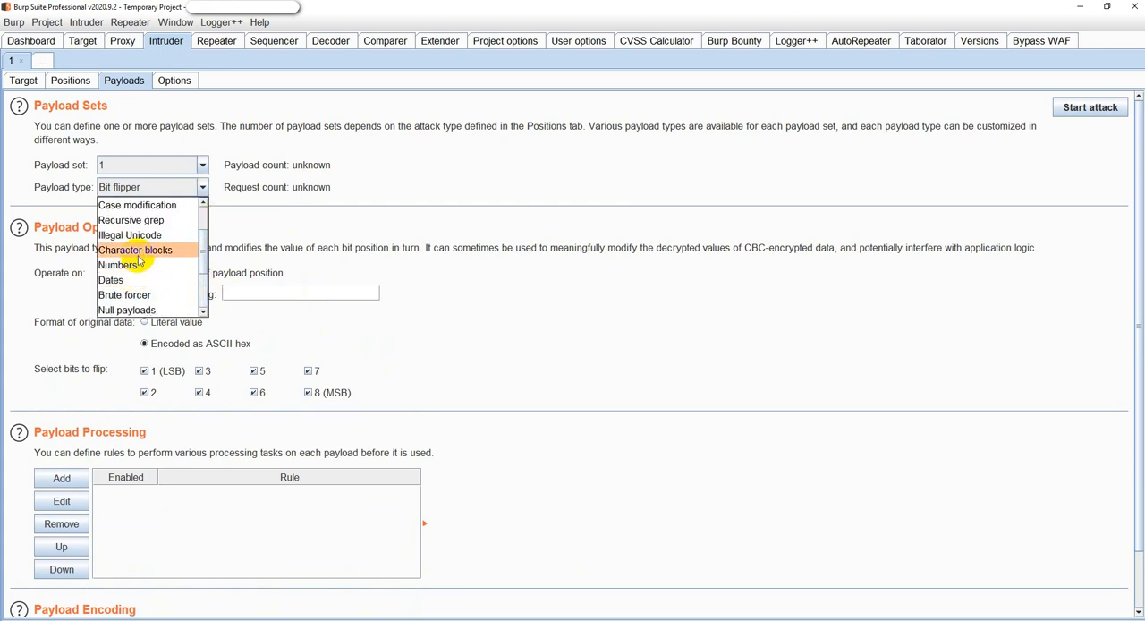
scroll(139, 263, "down", 3)
left_click(128, 268)
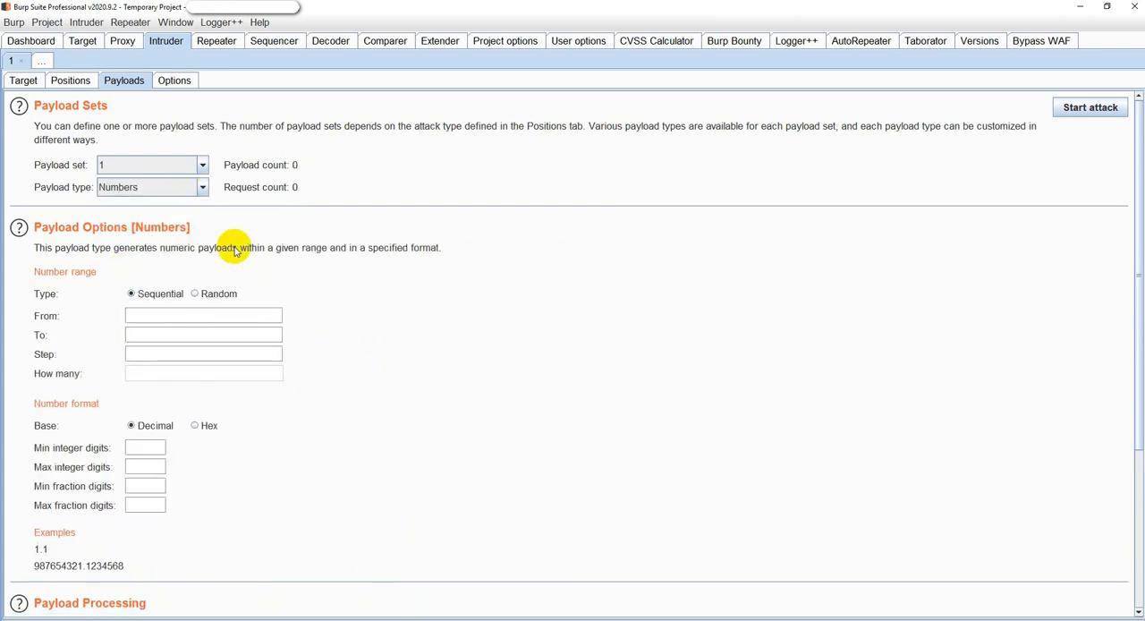
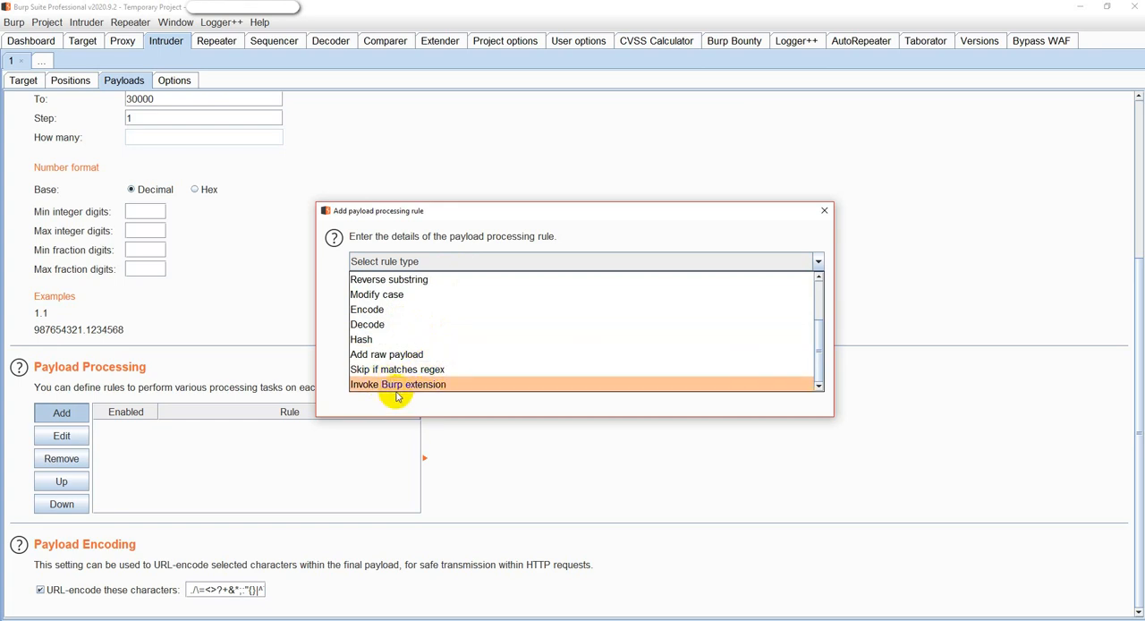
Set the new payload processing rule's type to Invoke Burp extension and check which processors are available for it.
left_click(404, 384)
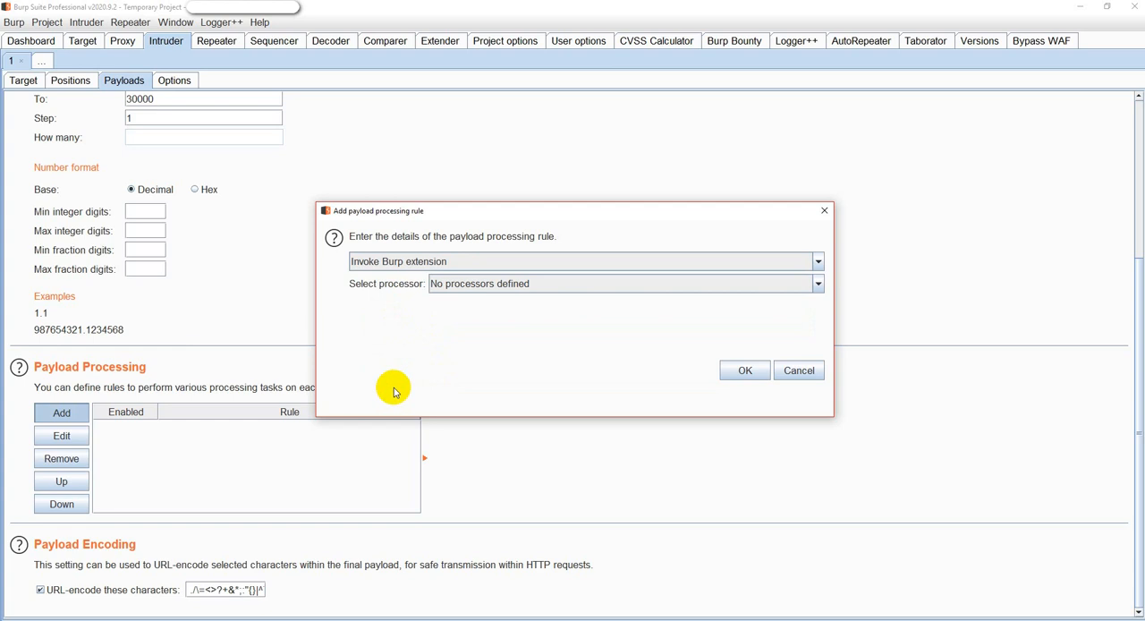
left_click(488, 287)
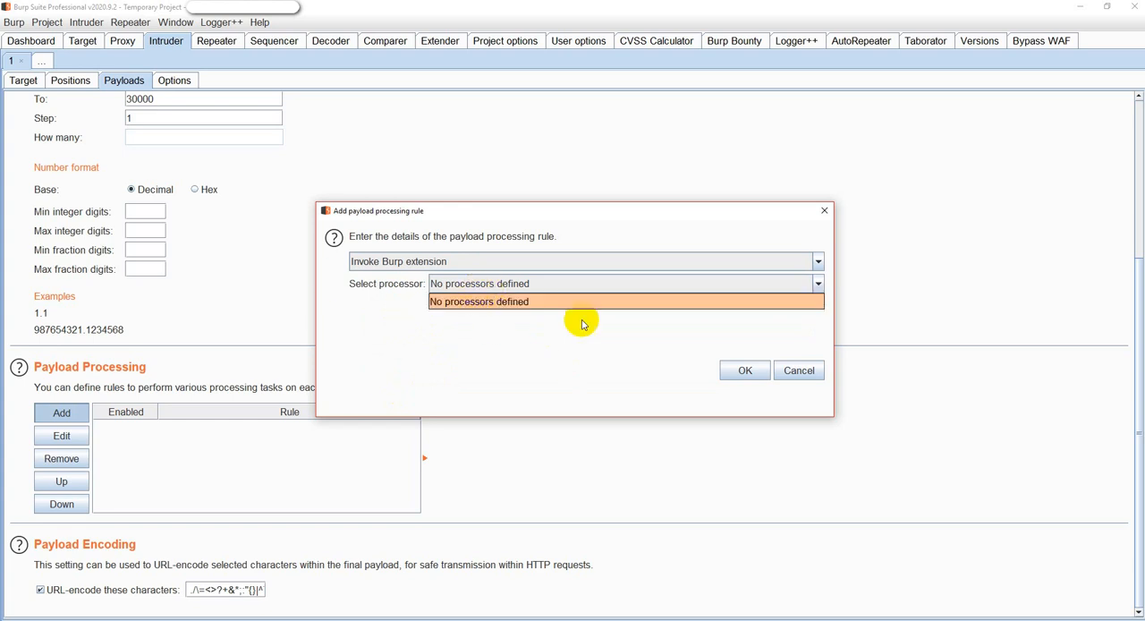
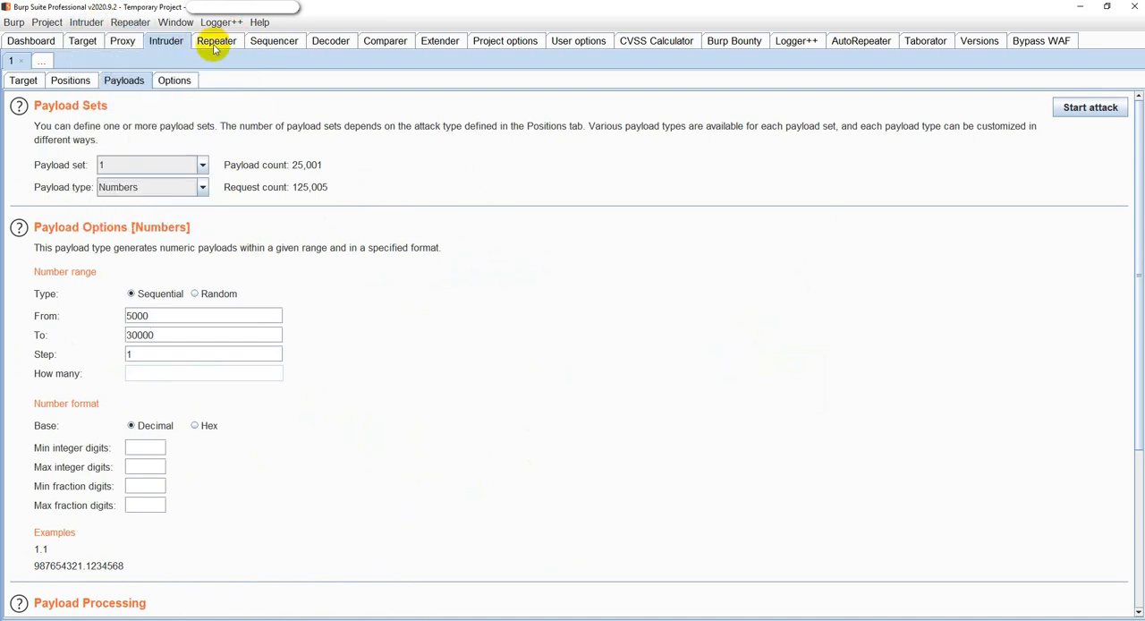
Open Repeater, look over its request and response areas, and widen the request pane slightly.
left_click(231, 45)
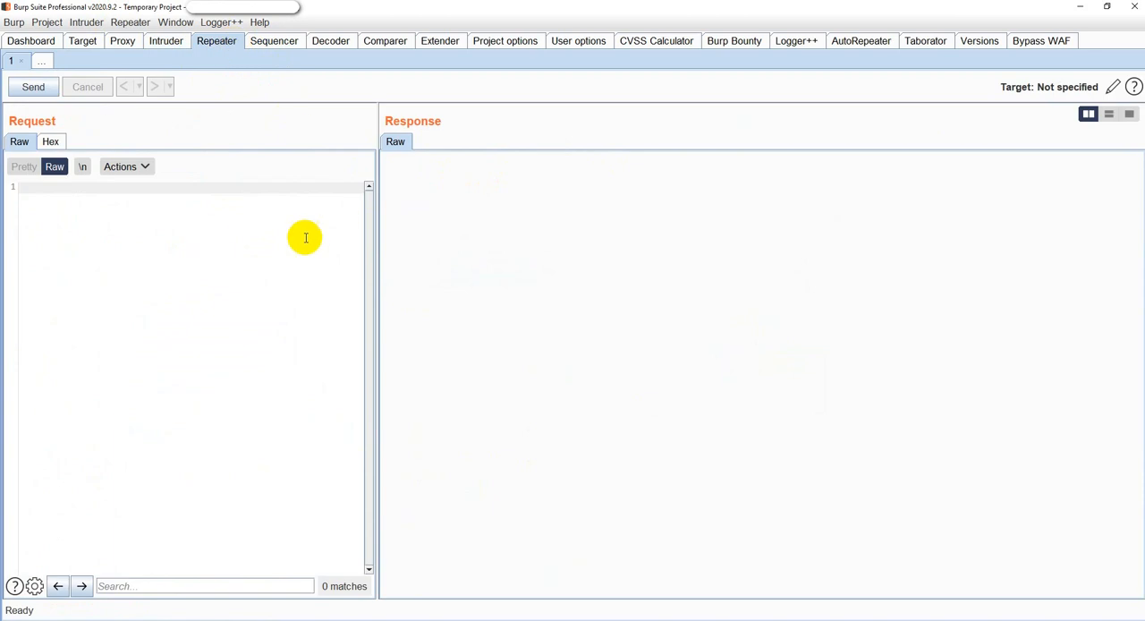
left_click(175, 23)
mouse_move(213, 25)
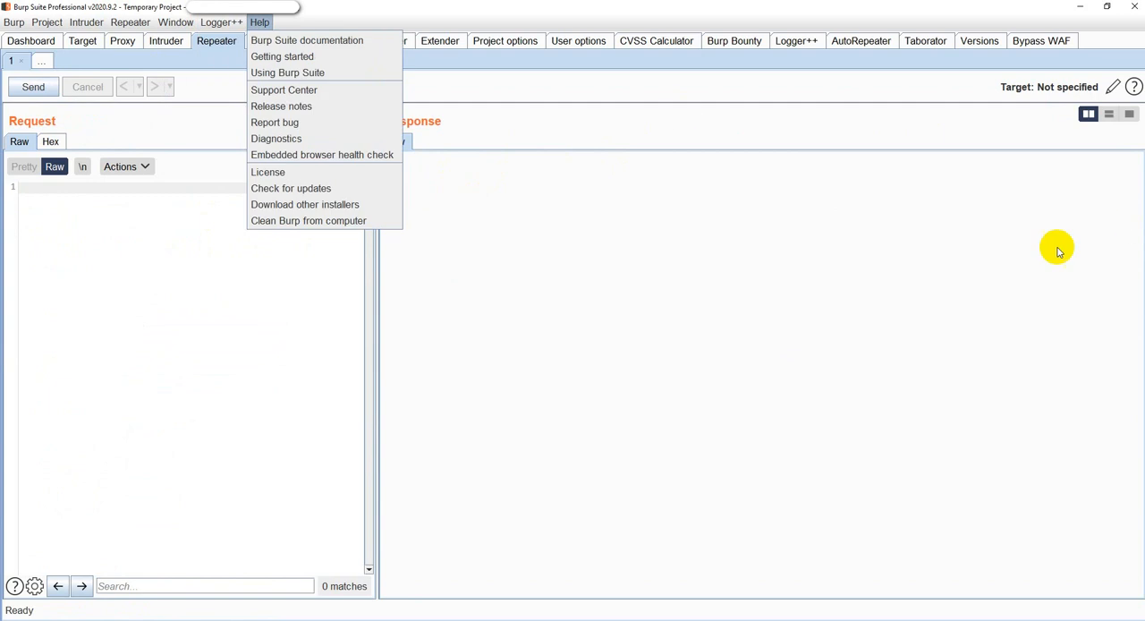
left_click(751, 191)
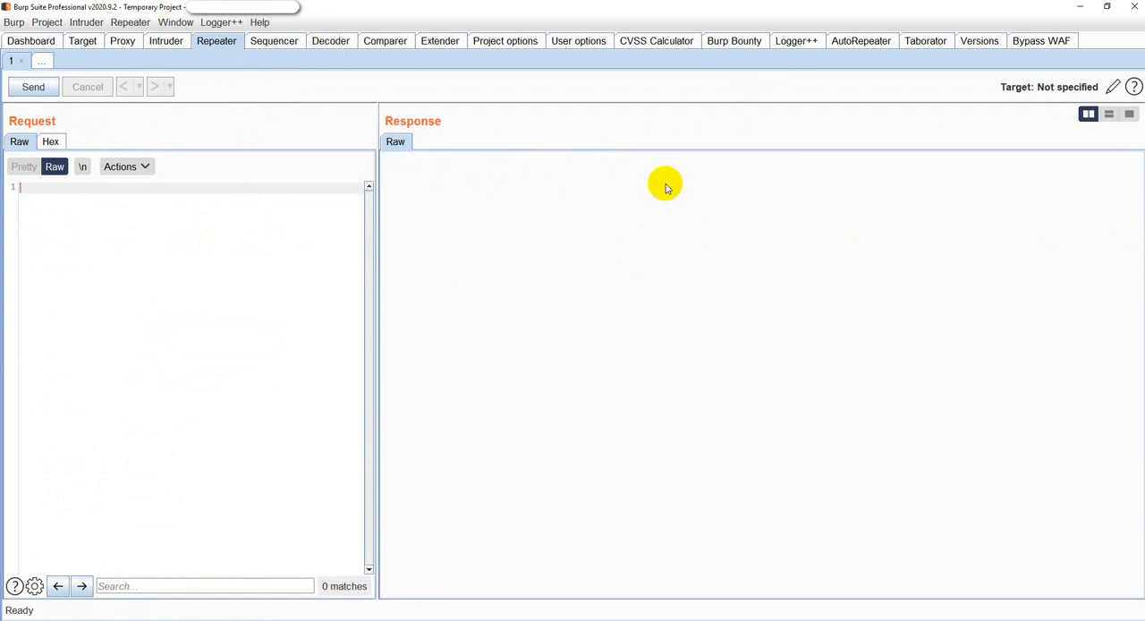
left_click_drag(377, 383, 421, 385)
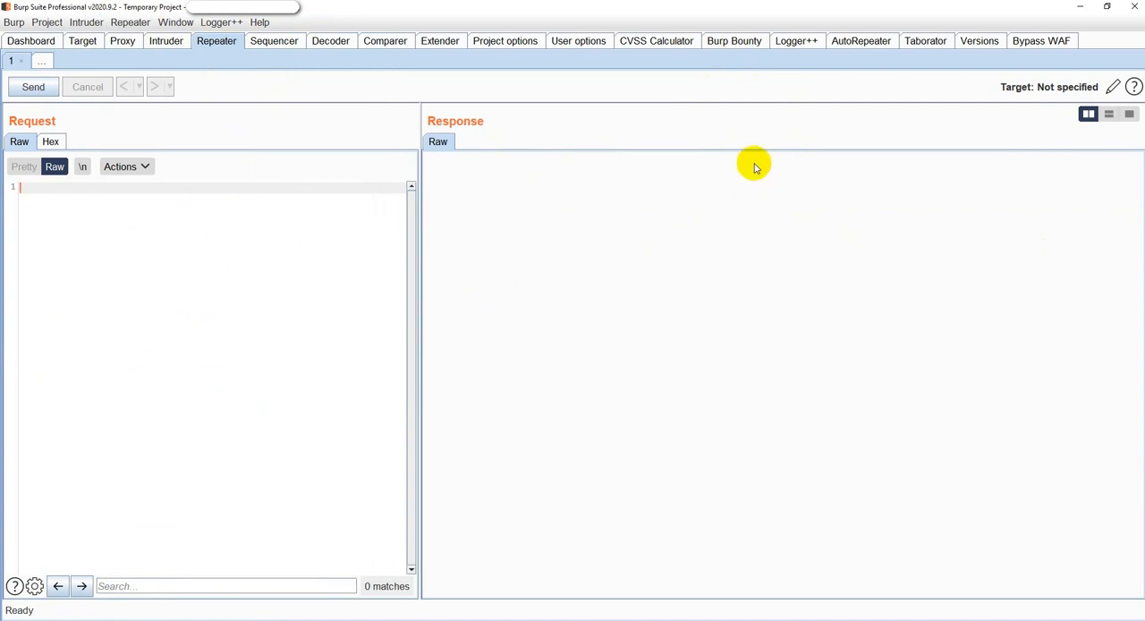
Review the Logger++ log entries, the Proxy intercept page and the Dashboard's task list.
left_click(795, 42)
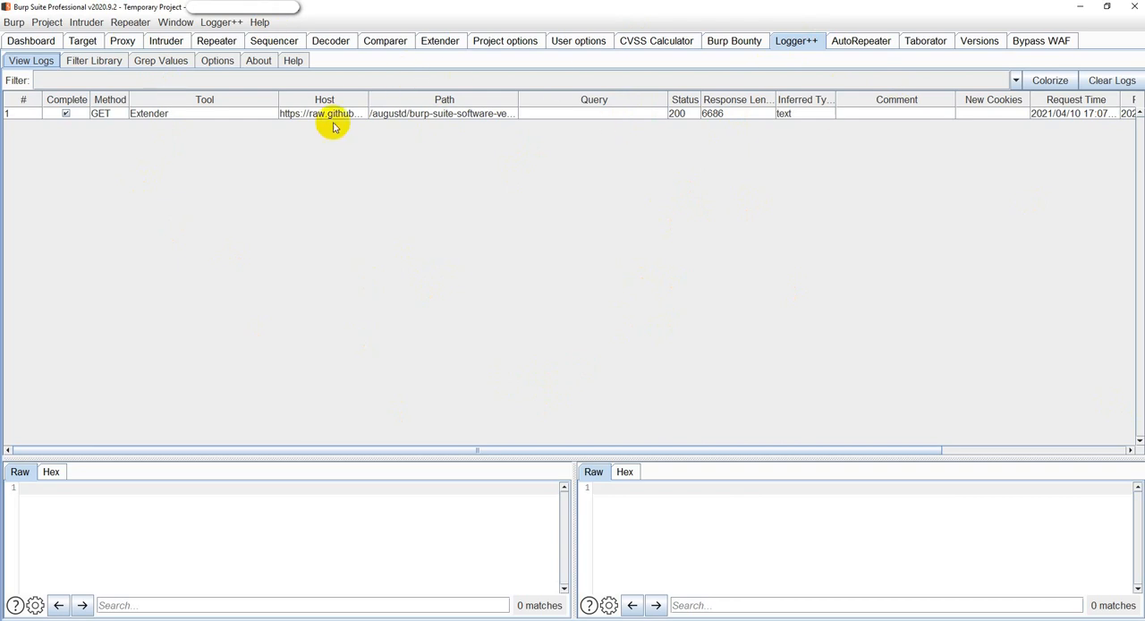
left_click(122, 41)
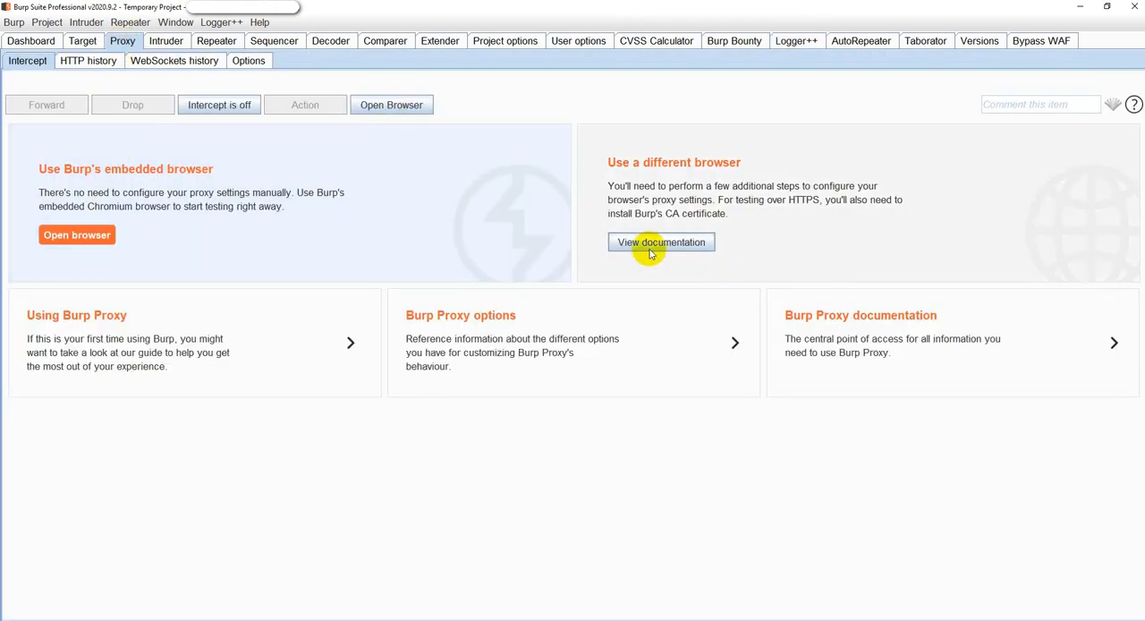
left_click(32, 42)
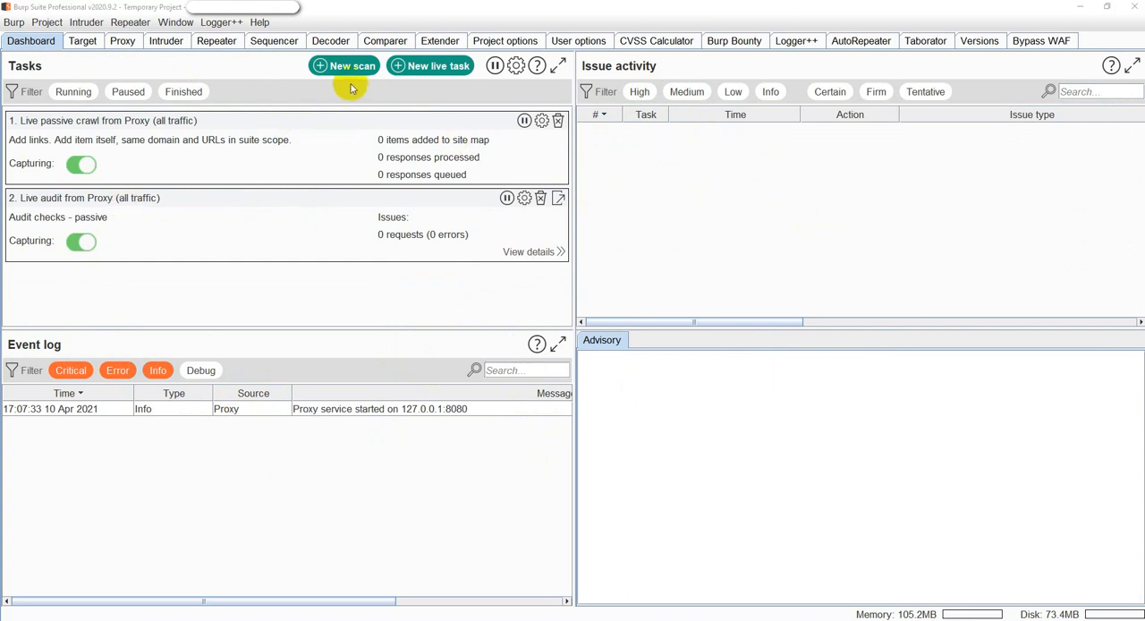
Open the new scan settings, review the scan details and scan configuration pages, and close them without starting a scan.
left_click(320, 66)
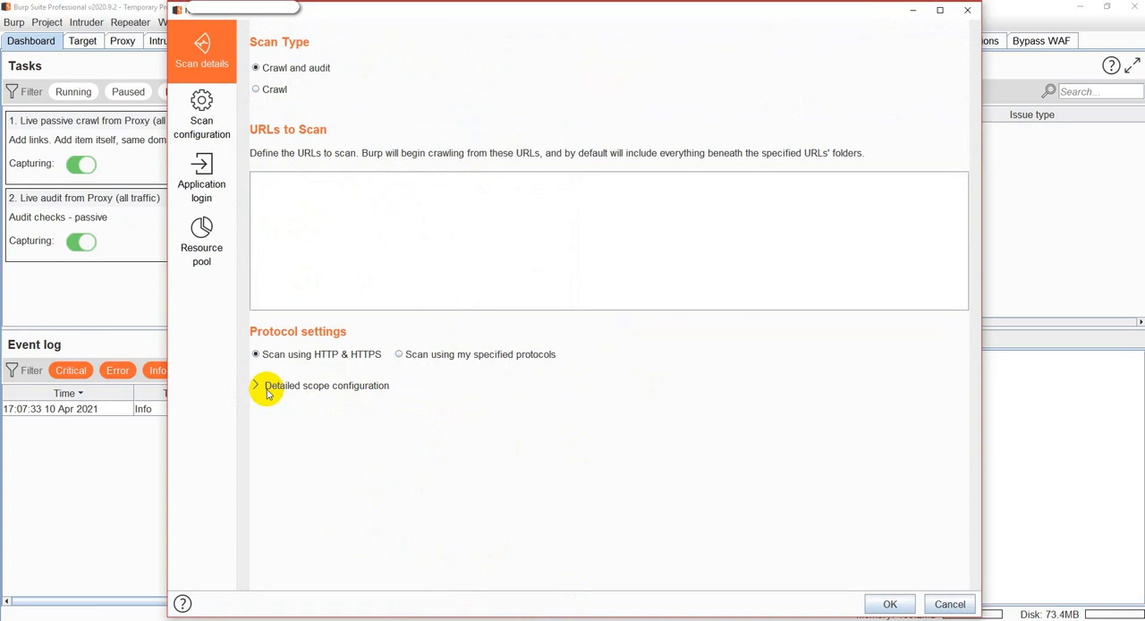
left_click(202, 106)
left_click(213, 61)
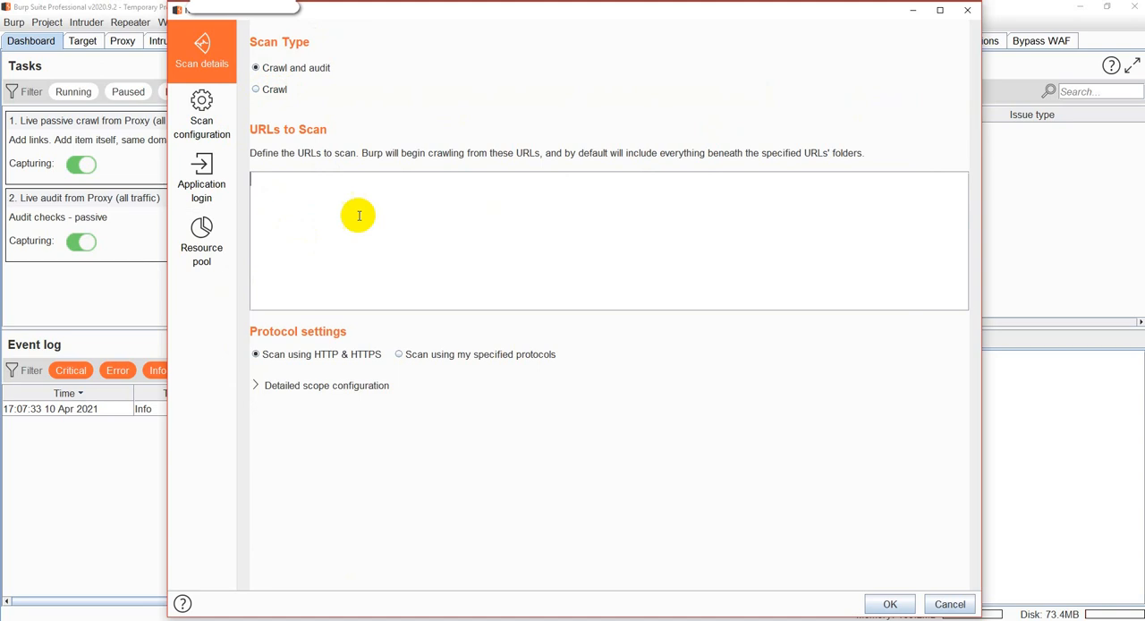
left_click(967, 10)
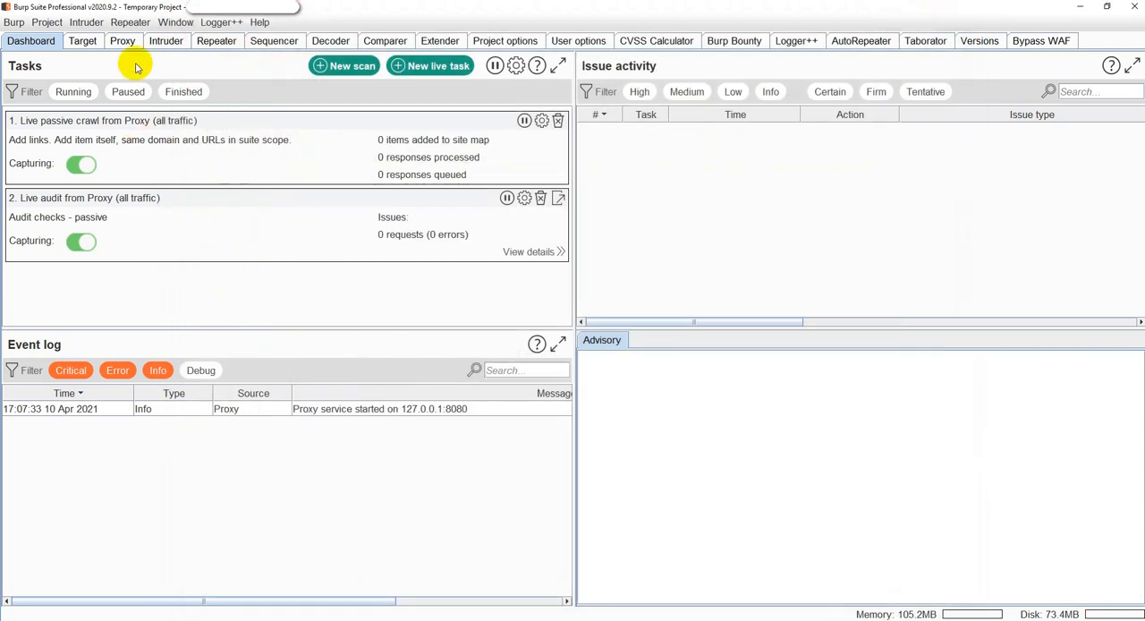
Check the Target site map, launch the Proxy's embedded browser and move its window toward the middle of the screen.
left_click(81, 45)
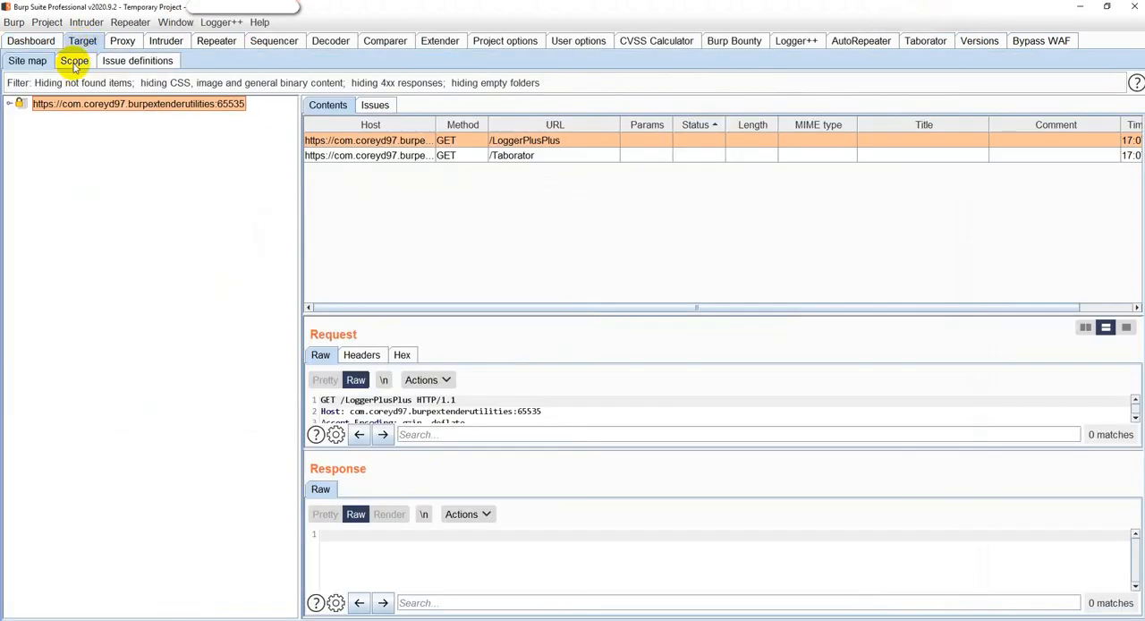
left_click(123, 42)
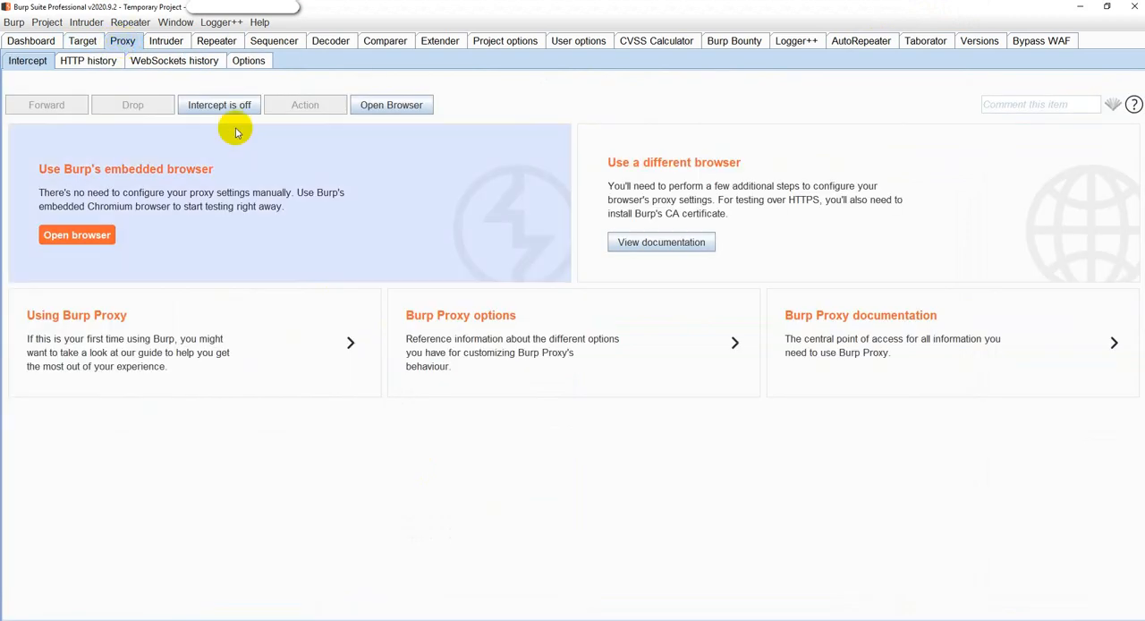
left_click(403, 107)
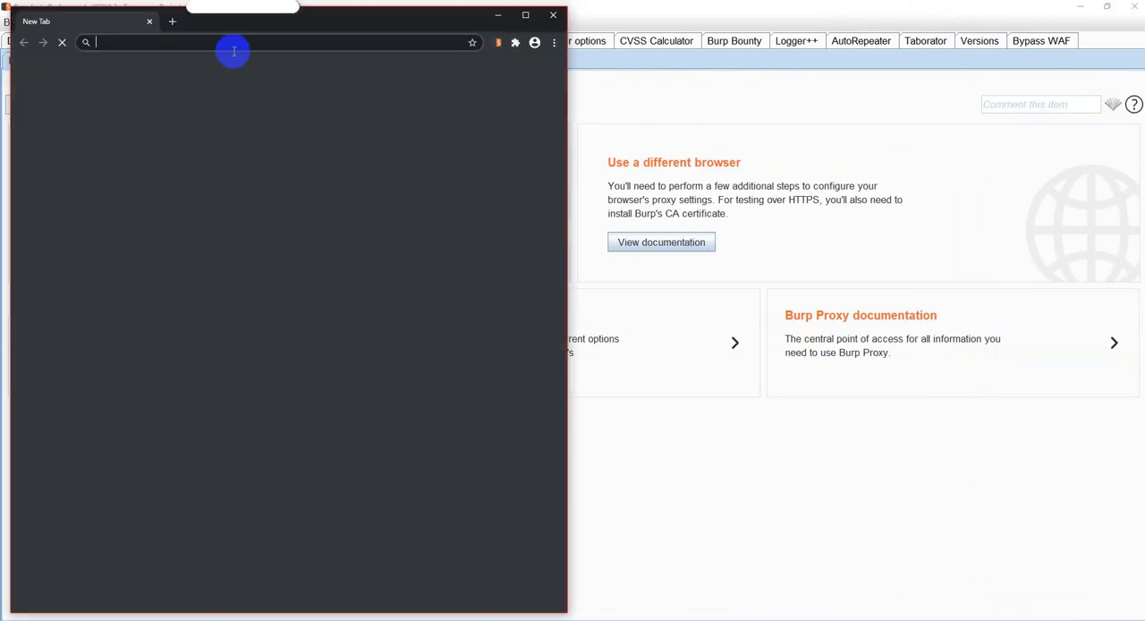
left_click_drag(253, 30, 578, 92)
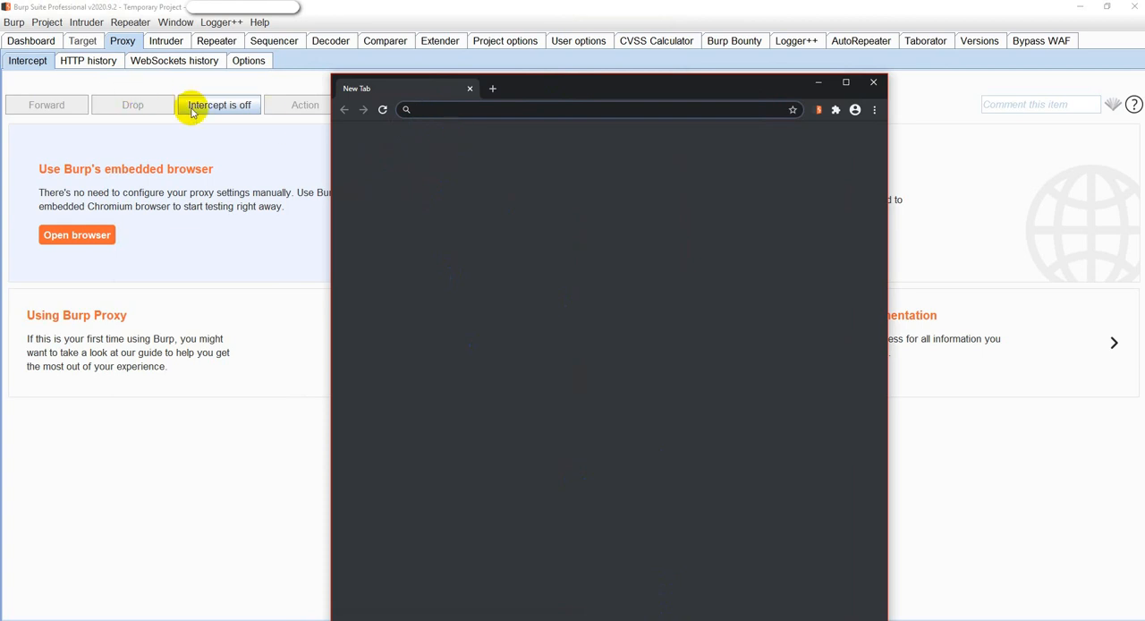
Load demo.testfire.net in the embedded browser.
left_click(512, 112)
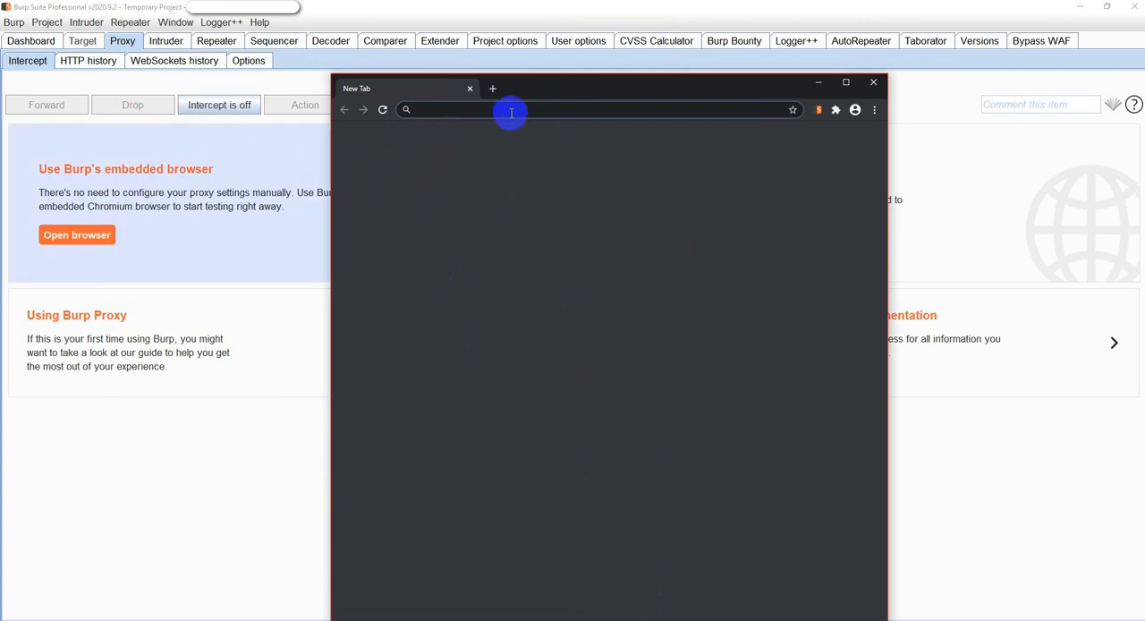
type("demo.")
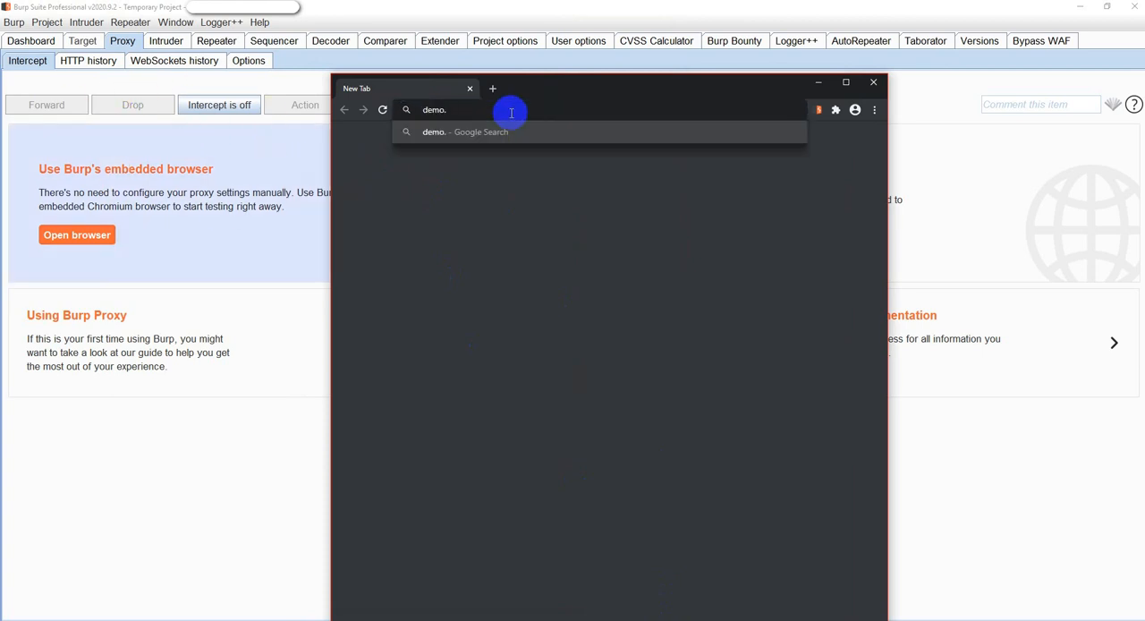
type("testfdi")
type("net")
key("Return")
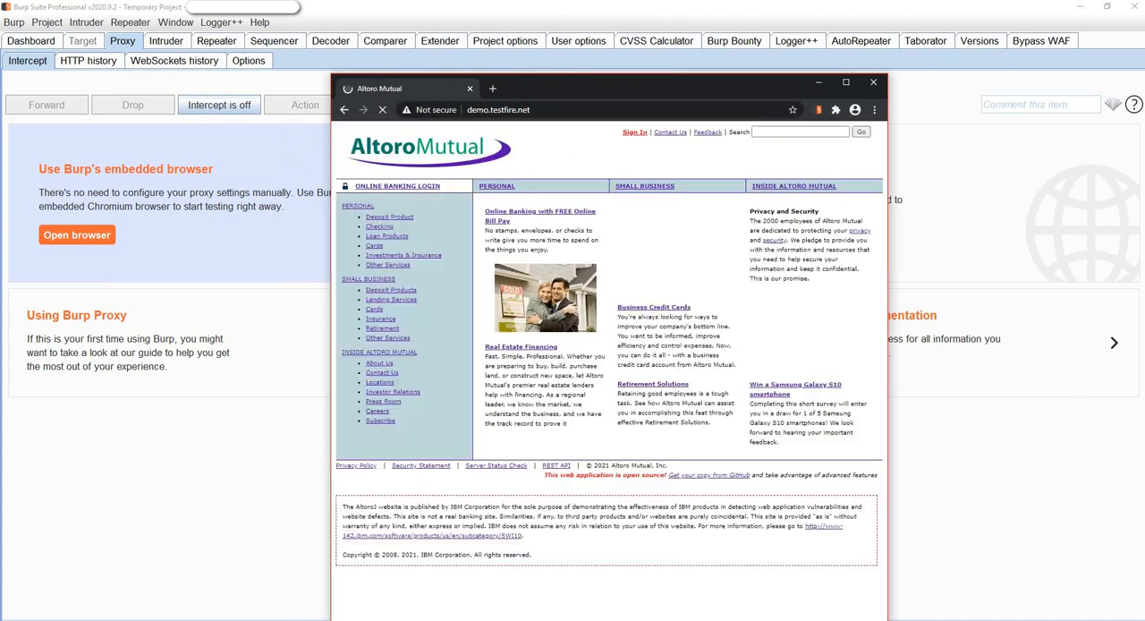
Switch to Burp Suite and inspect the captured Altoro Mutual home page request for demo.testfire.net in the Proxy's HTTP history.
left_click(101, 62)
scroll(230, 192, "right", 2)
scroll(231, 200, "left", 2)
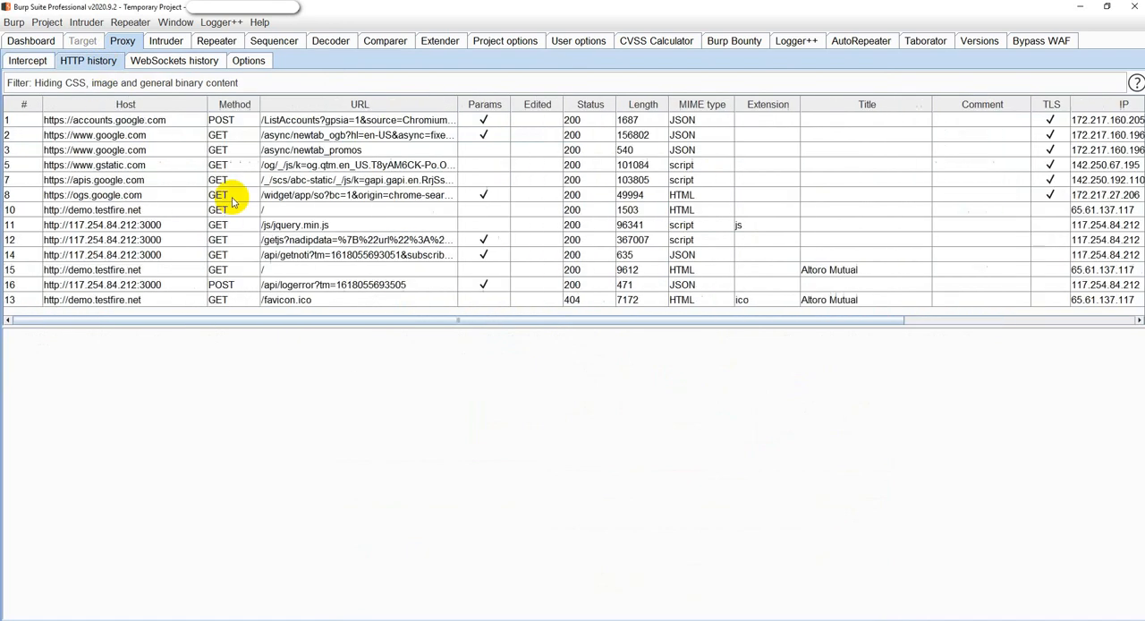
left_click(109, 269)
Return to the embedded browser and sign in to Altoro Mutual with the username admin and the account password.
key("alt+Tab")
key("alt+Tab")
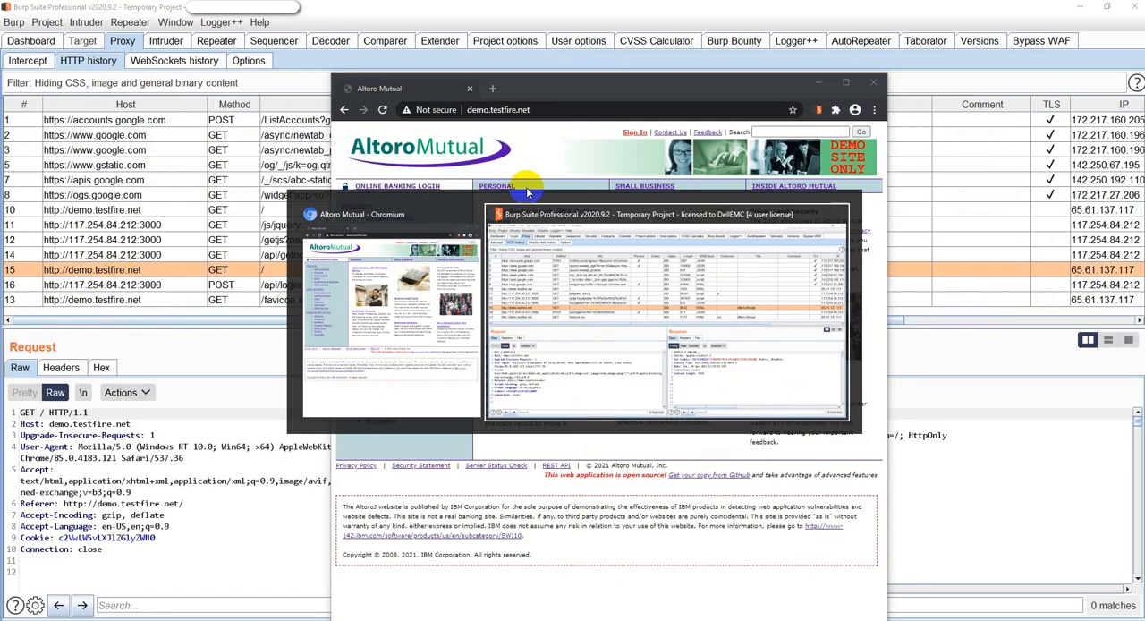
left_click(634, 135)
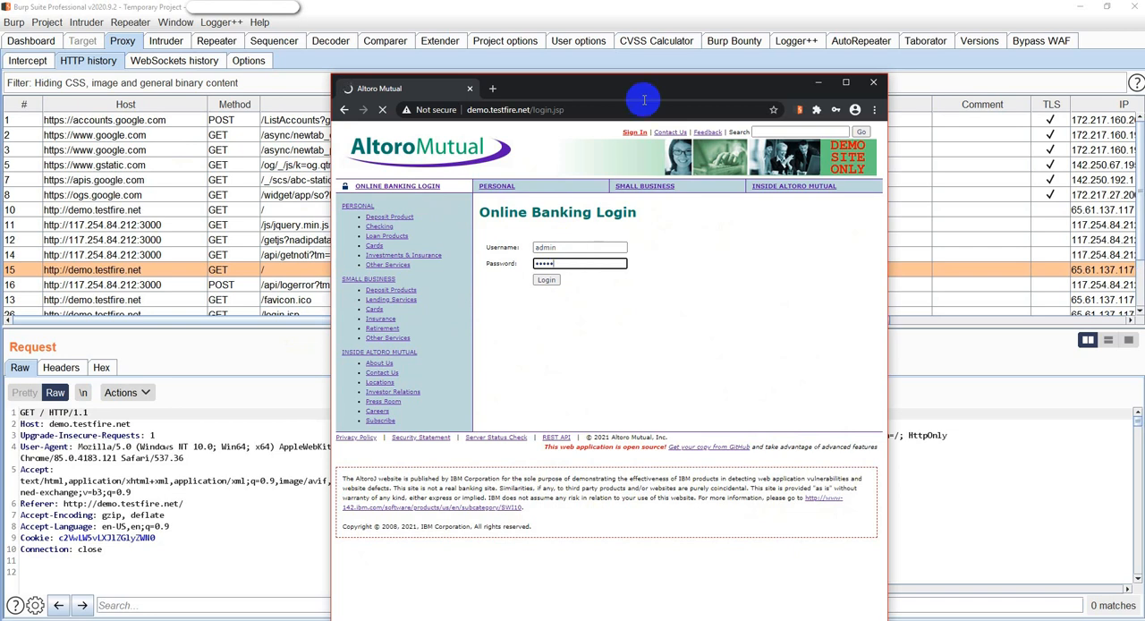
left_click(828, 304)
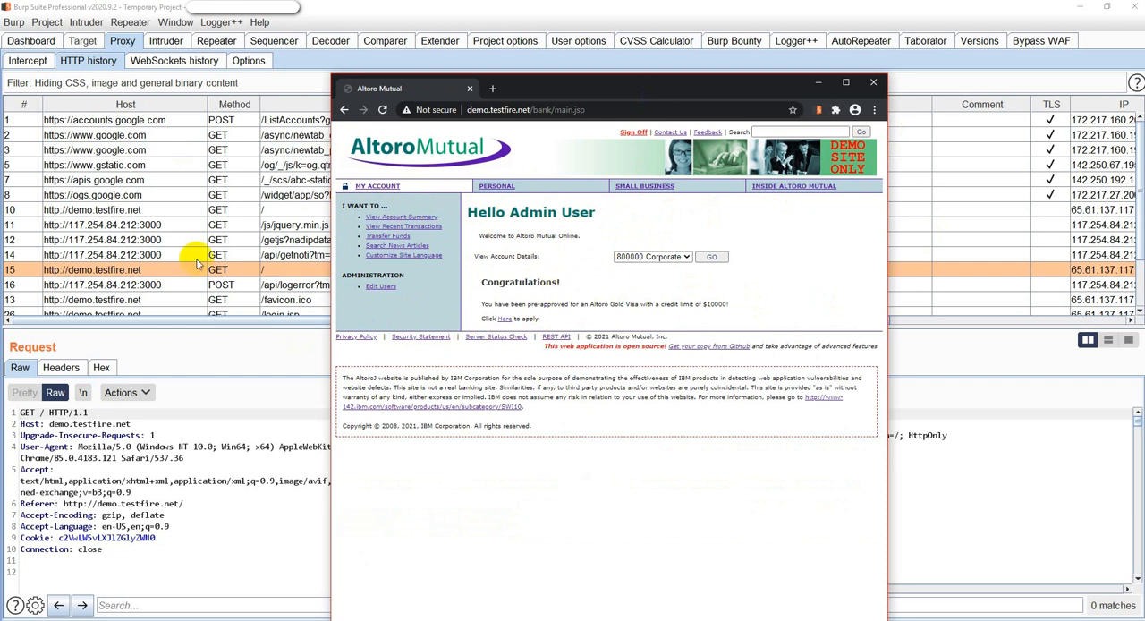
left_click(28, 60)
left_click(85, 40)
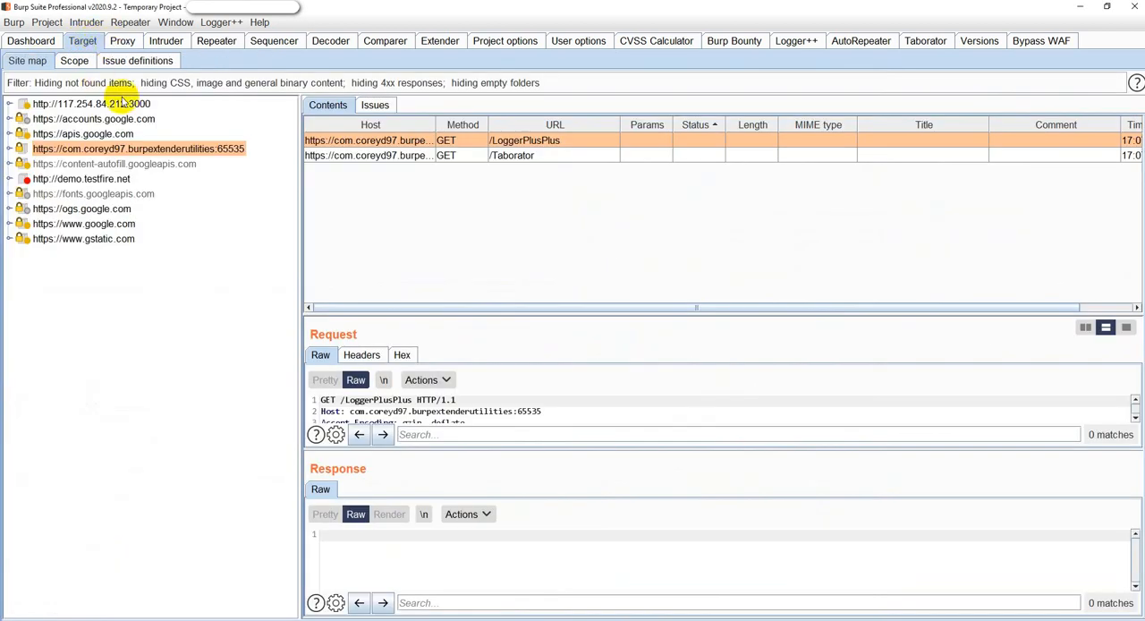
left_click(90, 180)
right_click(89, 184)
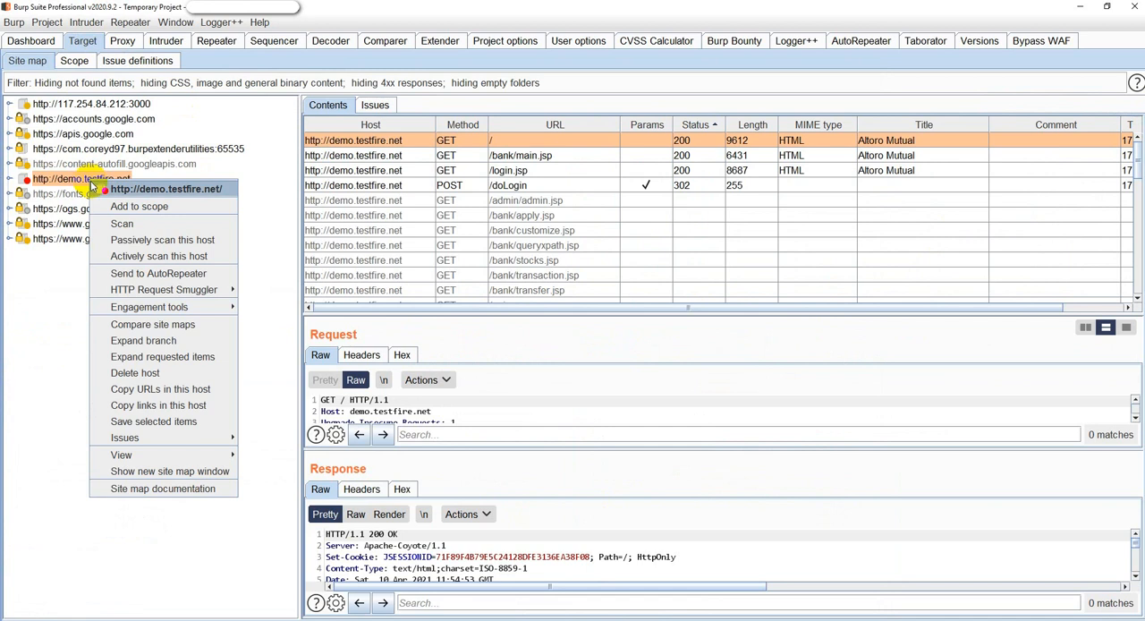
left_click(143, 206)
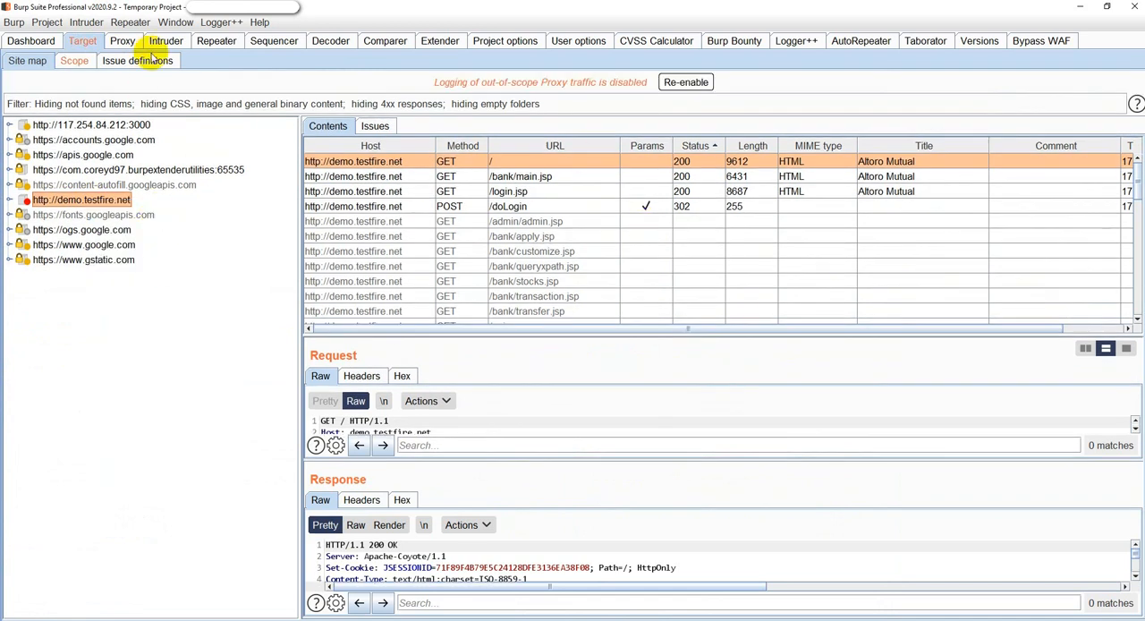
Filter the Proxy's HTTP history by the search term "name" and look through the matching requests.
left_click(123, 41)
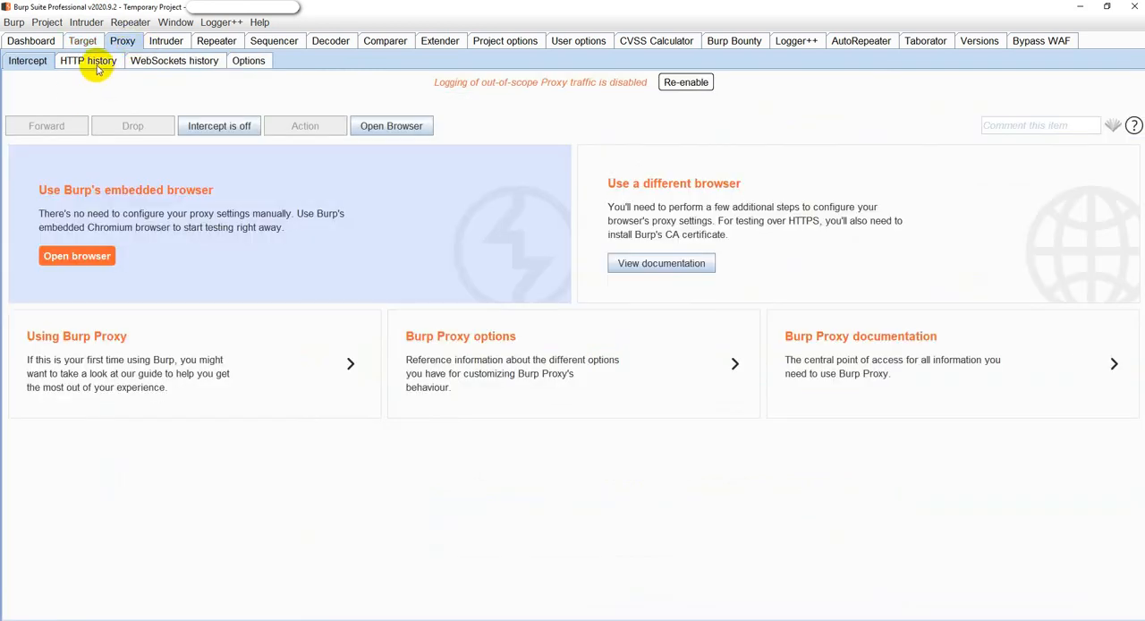
left_click(97, 63)
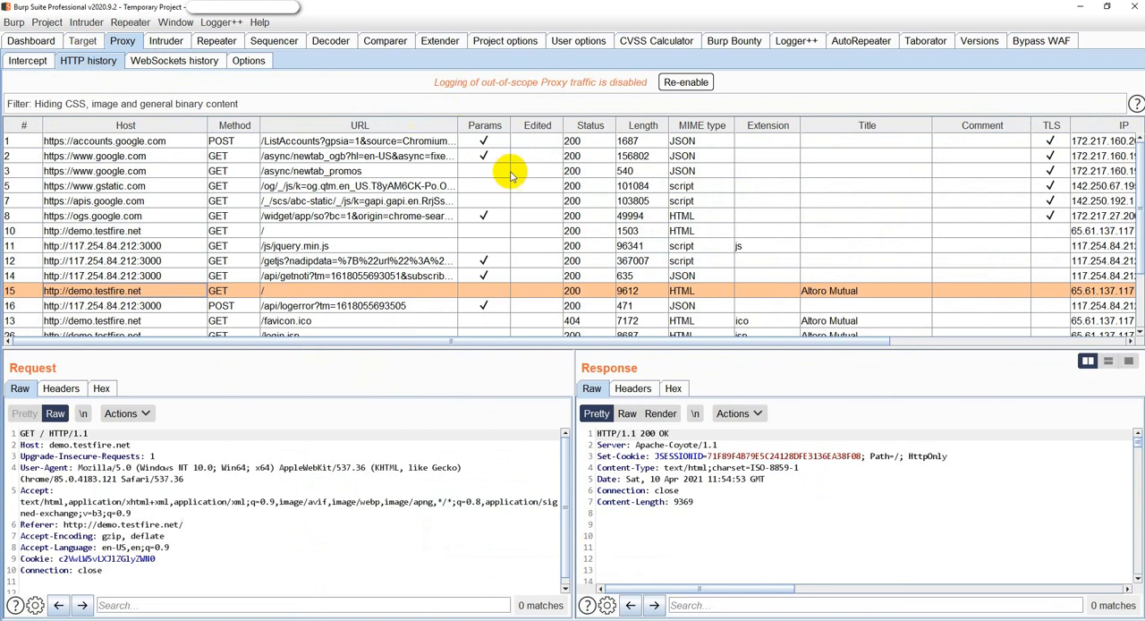
left_click(155, 95)
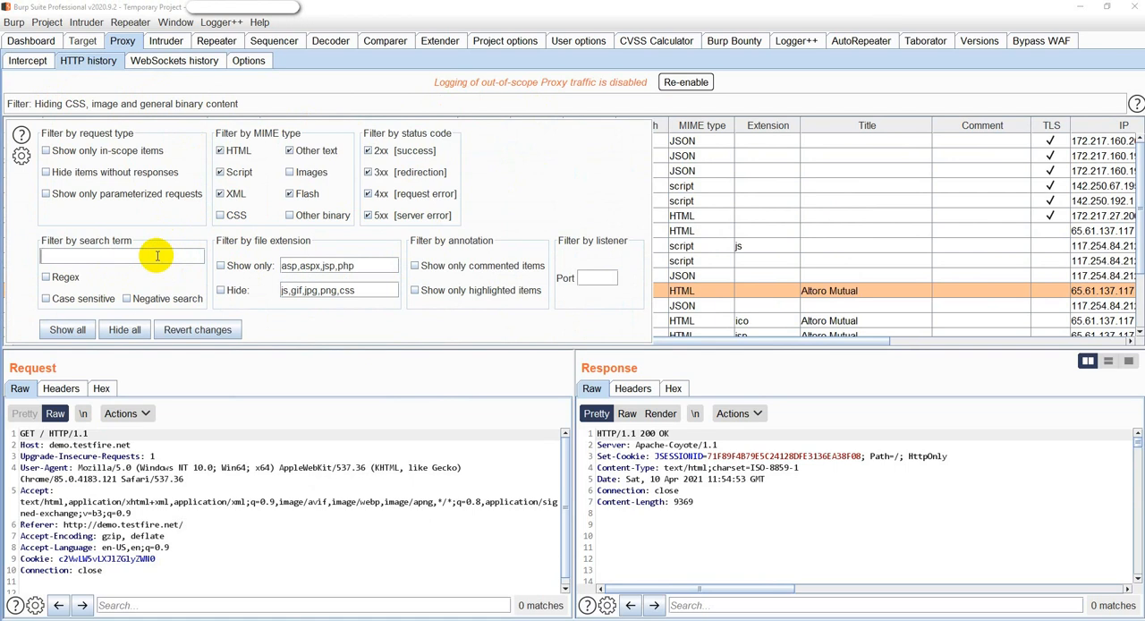
left_click(290, 458)
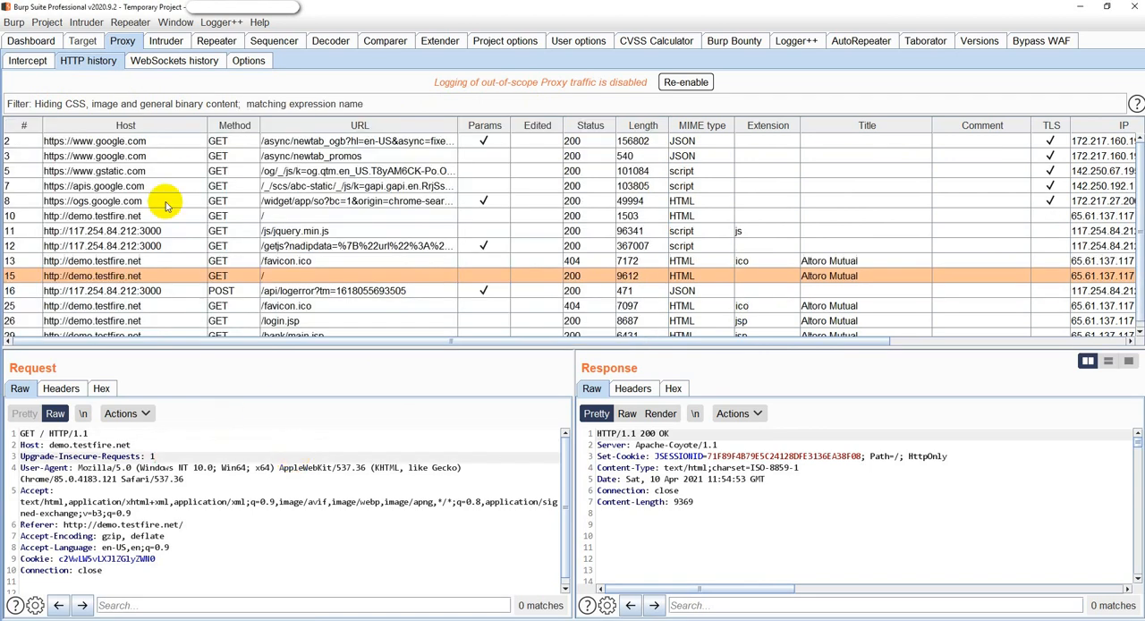
scroll(251, 295, "down", 1)
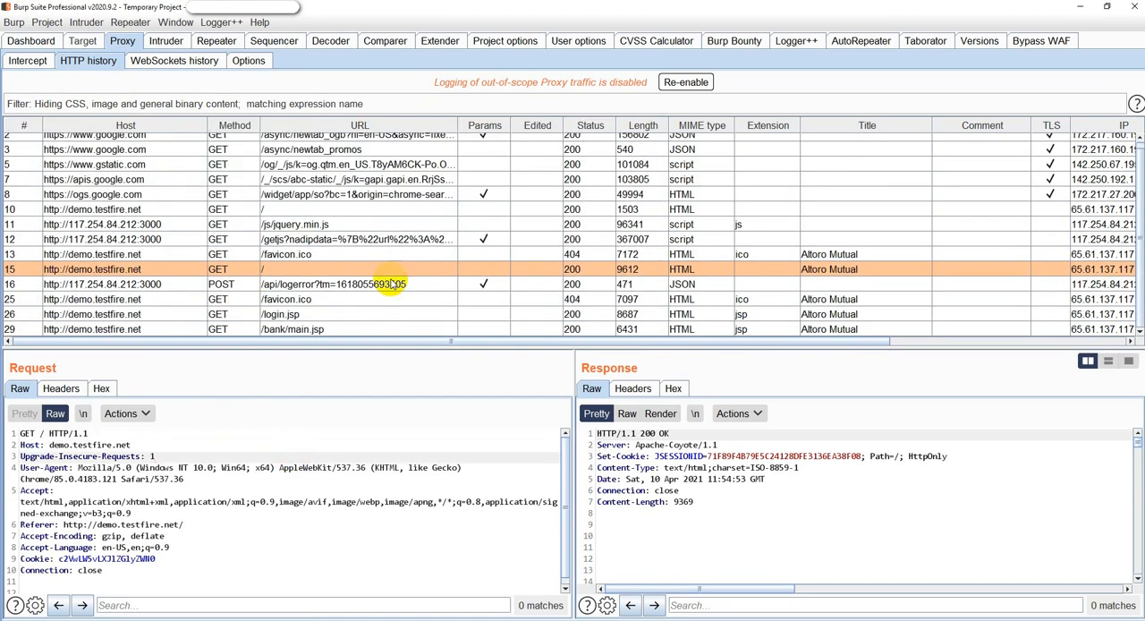
Clear the search term in the HTTP history filter and show only in-scope items.
left_click(162, 106)
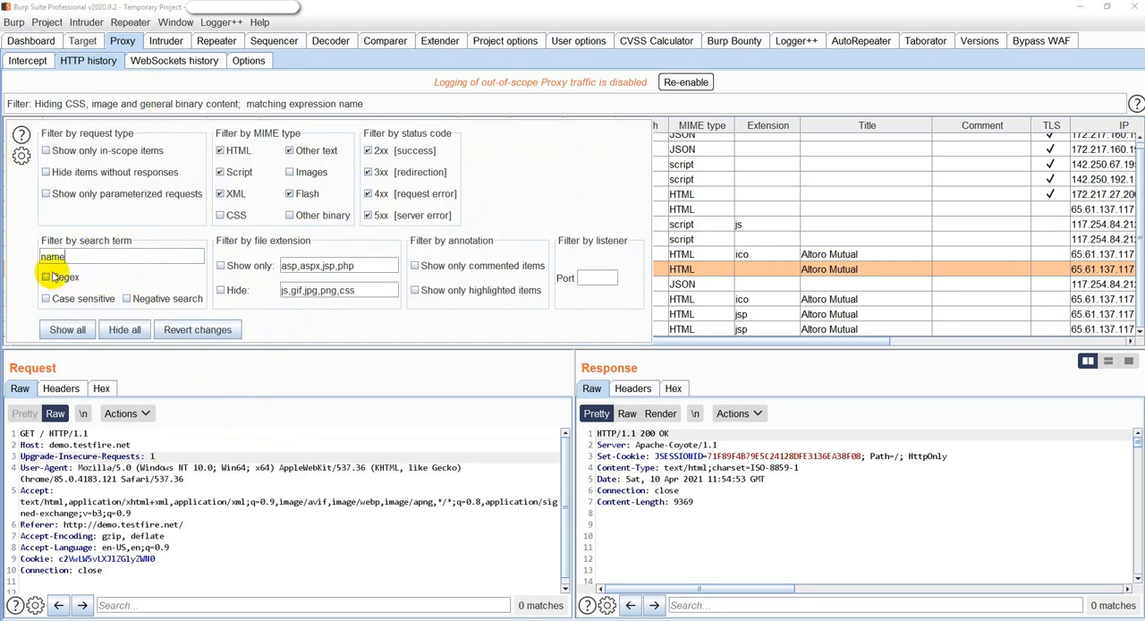
left_click_drag(129, 260, 3, 227)
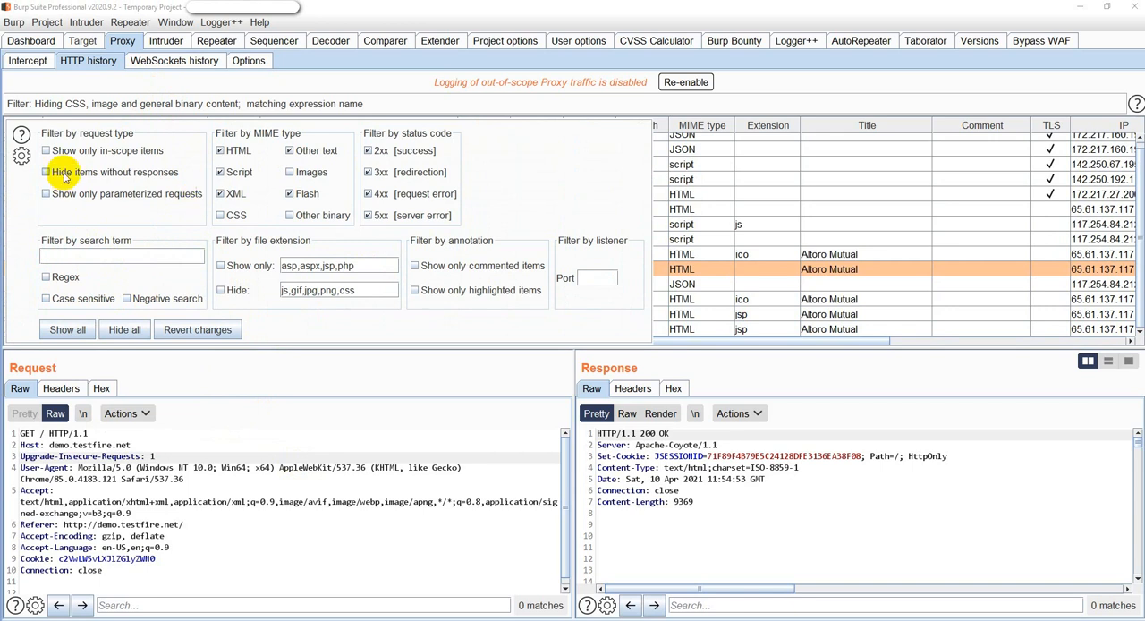
left_click(46, 150)
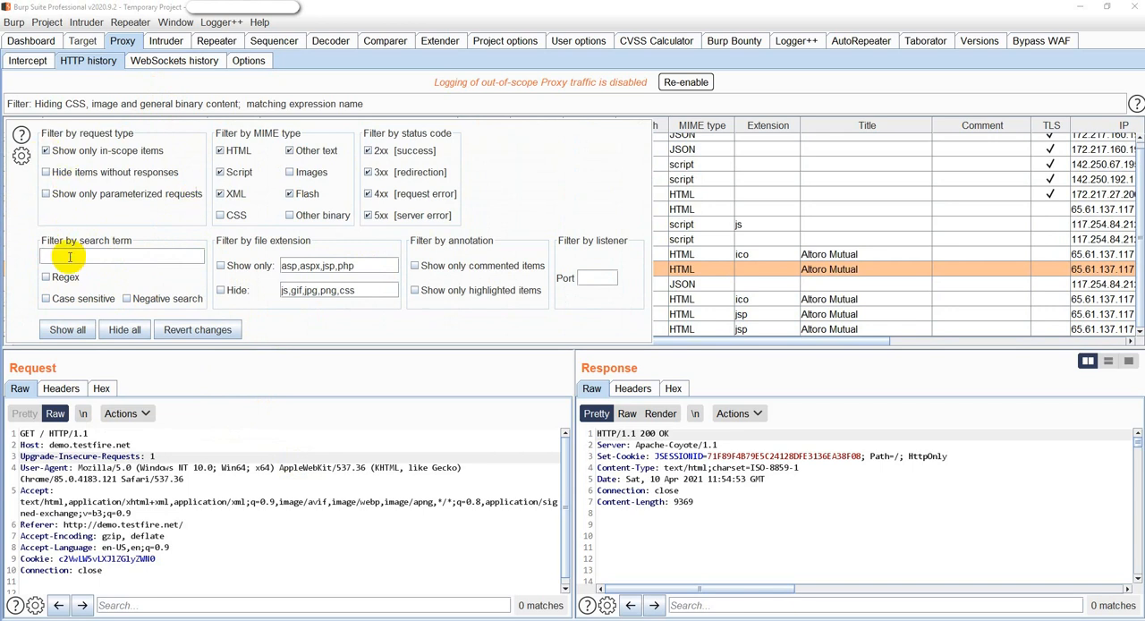
left_click(383, 442)
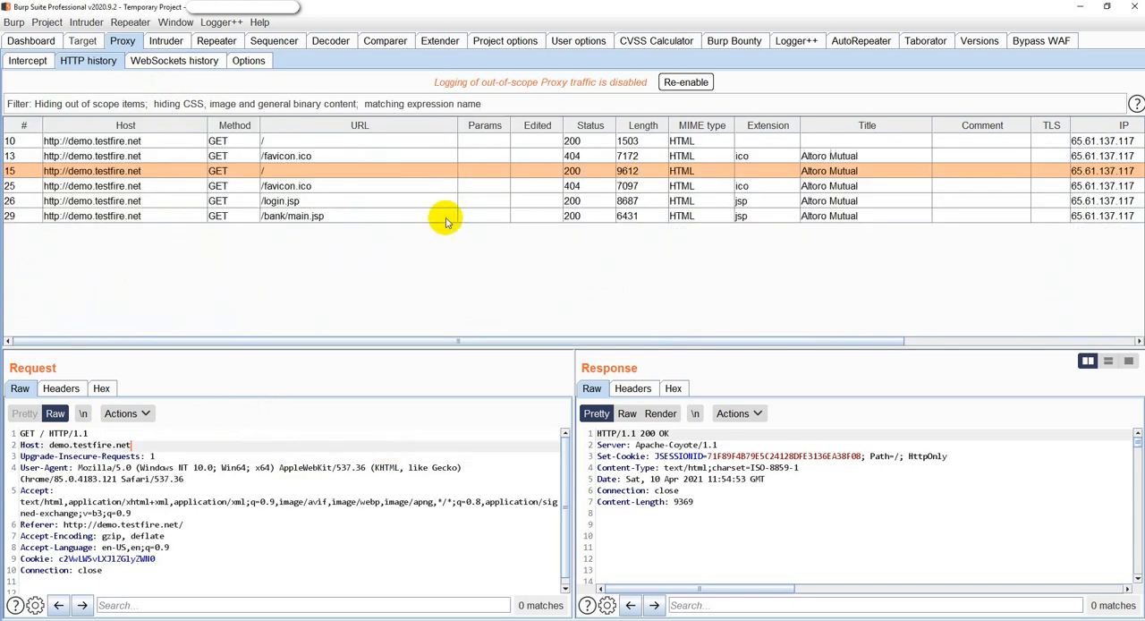
Inspect the request and response of /favicon.ico entry 25 in the filtered HTTP history.
left_click(80, 186)
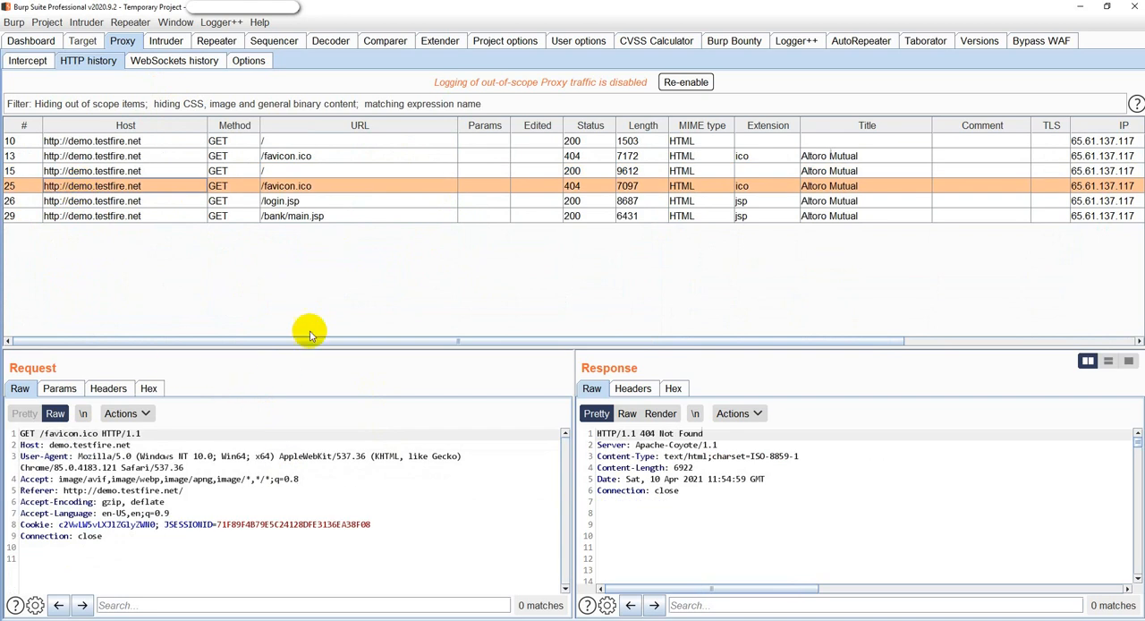
scroll(739, 499, "down", 10)
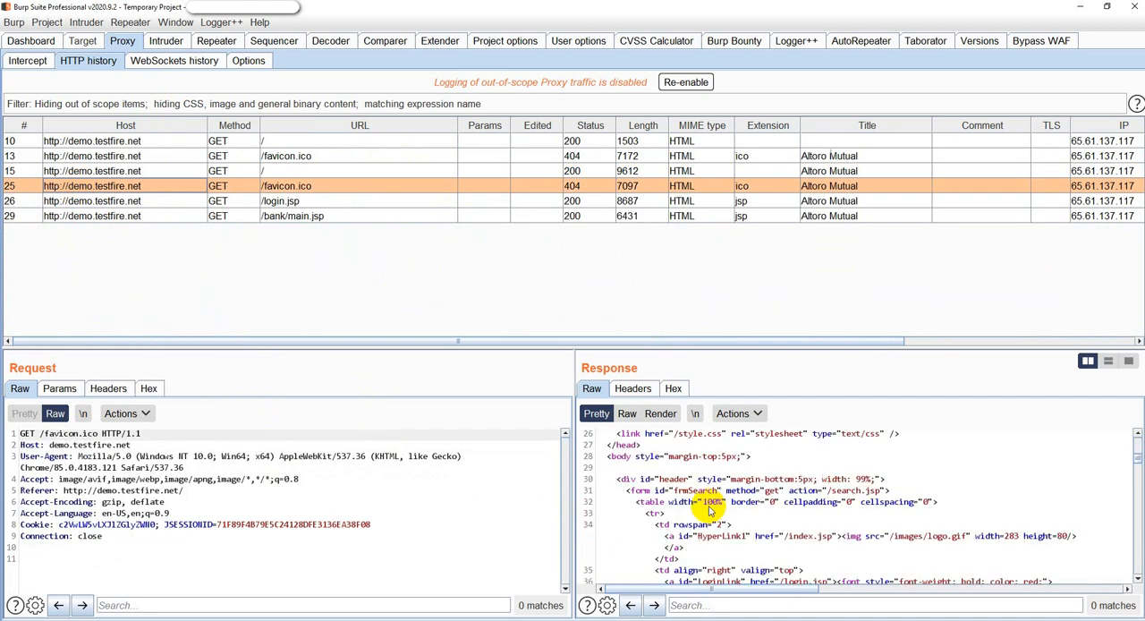
Search the /favicon.ico response for "name", highlight the match in the code, and clear the search.
left_click(705, 606)
type("name")
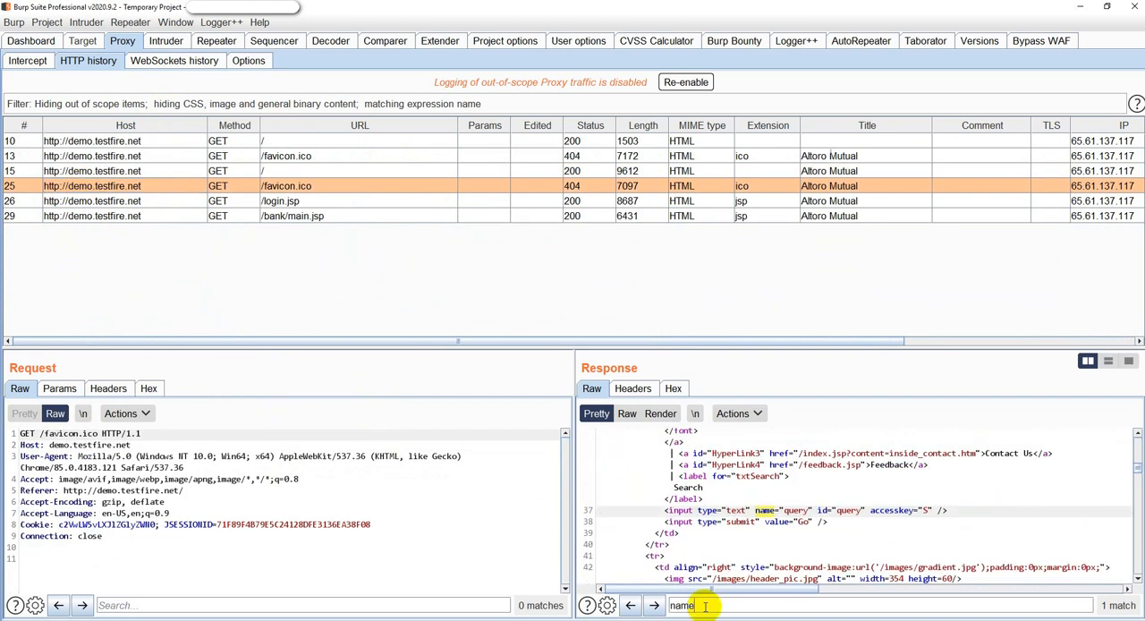
double_click(769, 514)
left_click_drag(746, 604, 473, 603)
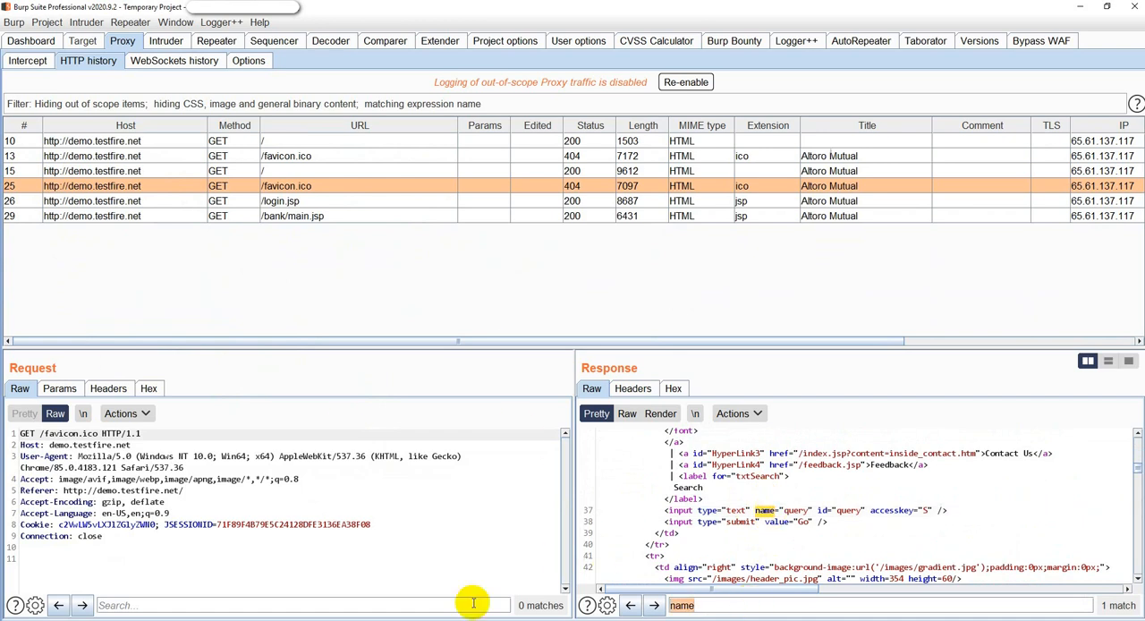
key("BackSpace")
Reset the HTTP history filter so that all items are shown.
left_click(230, 105)
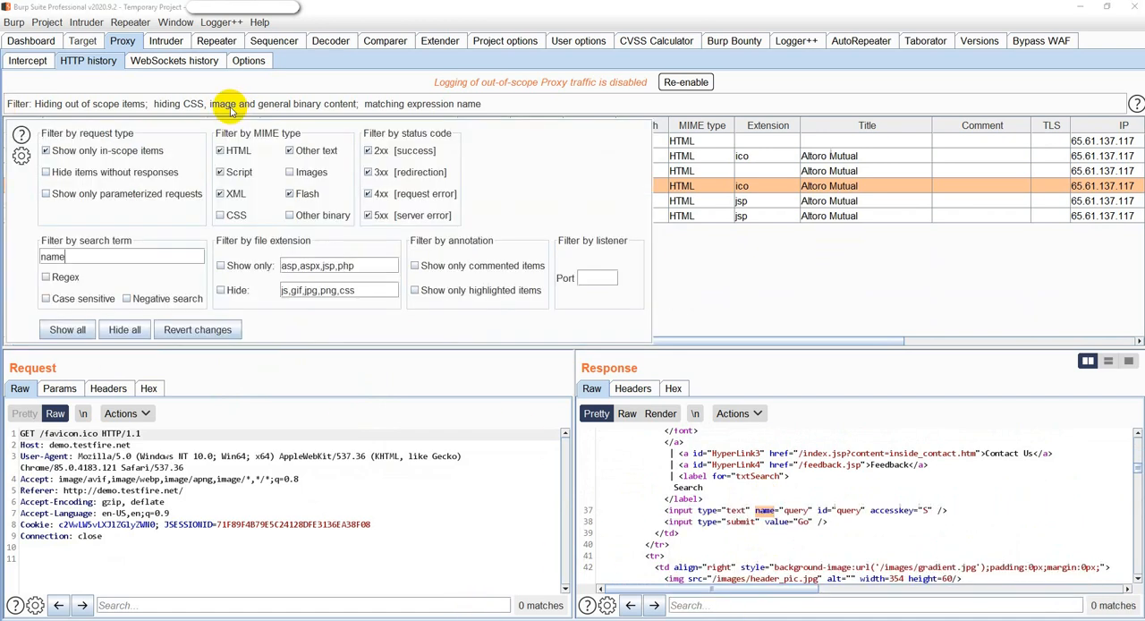
double_click(116, 256)
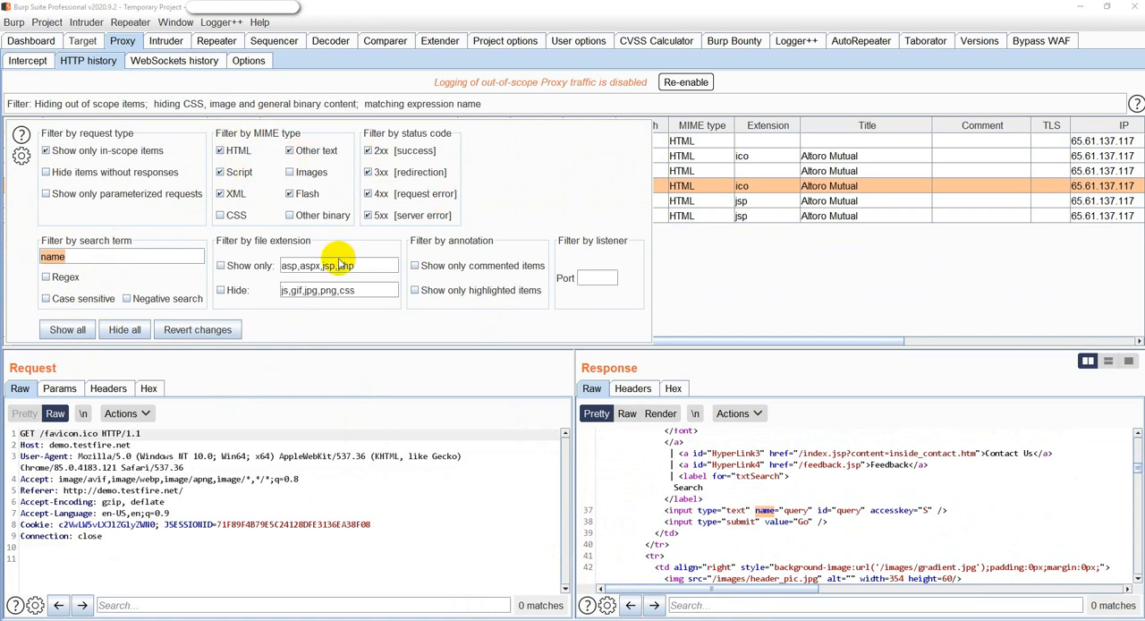
left_click(76, 327)
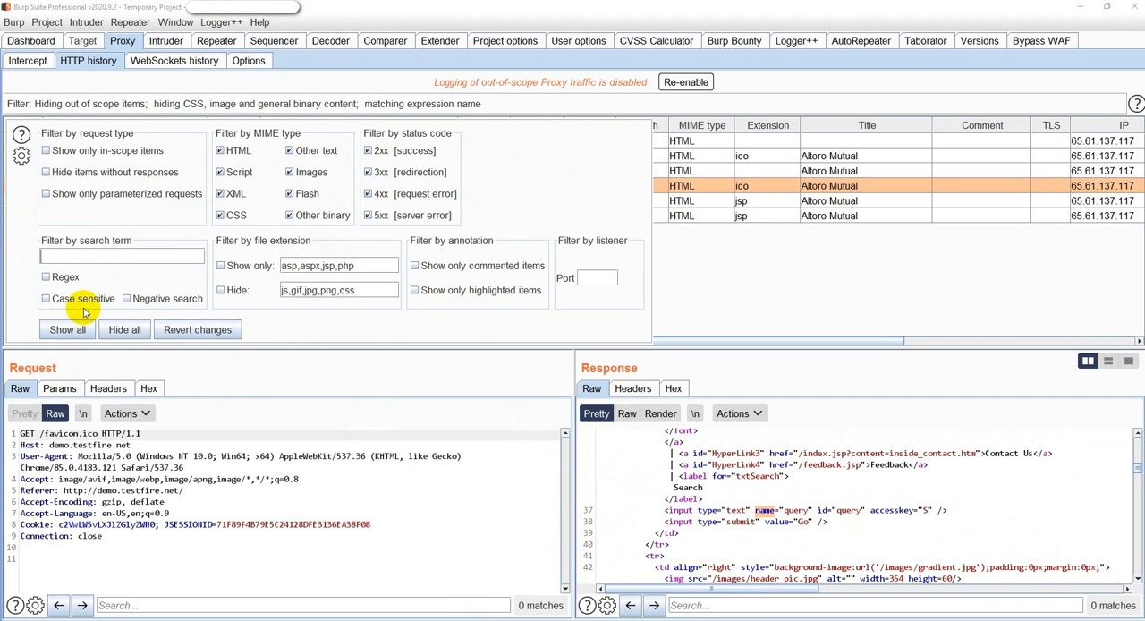
left_click(375, 464)
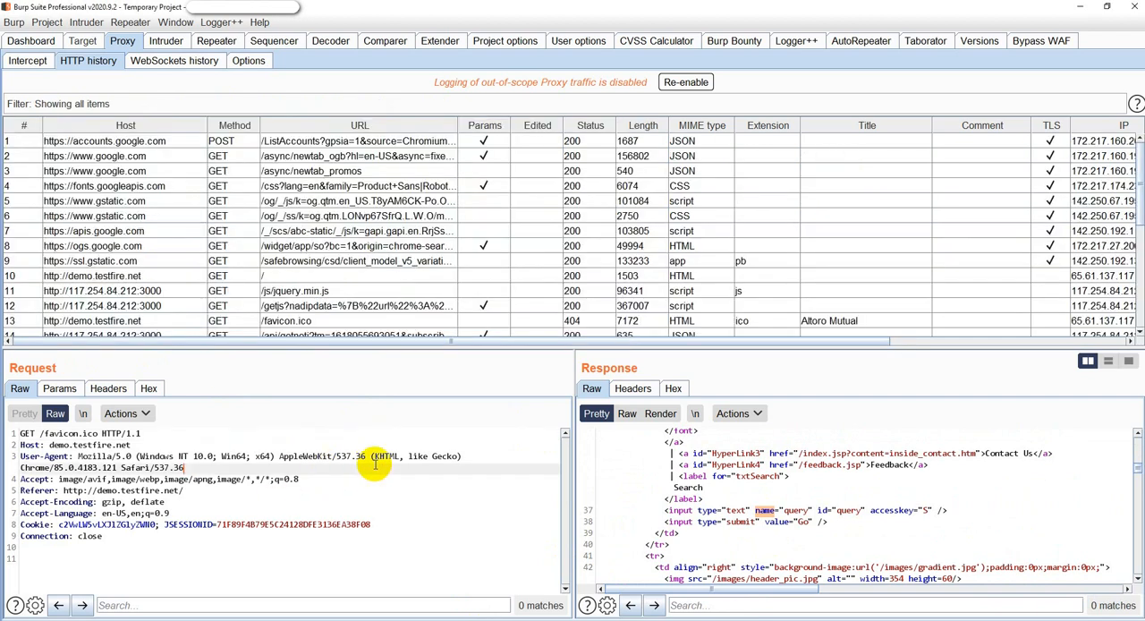
left_click(82, 41)
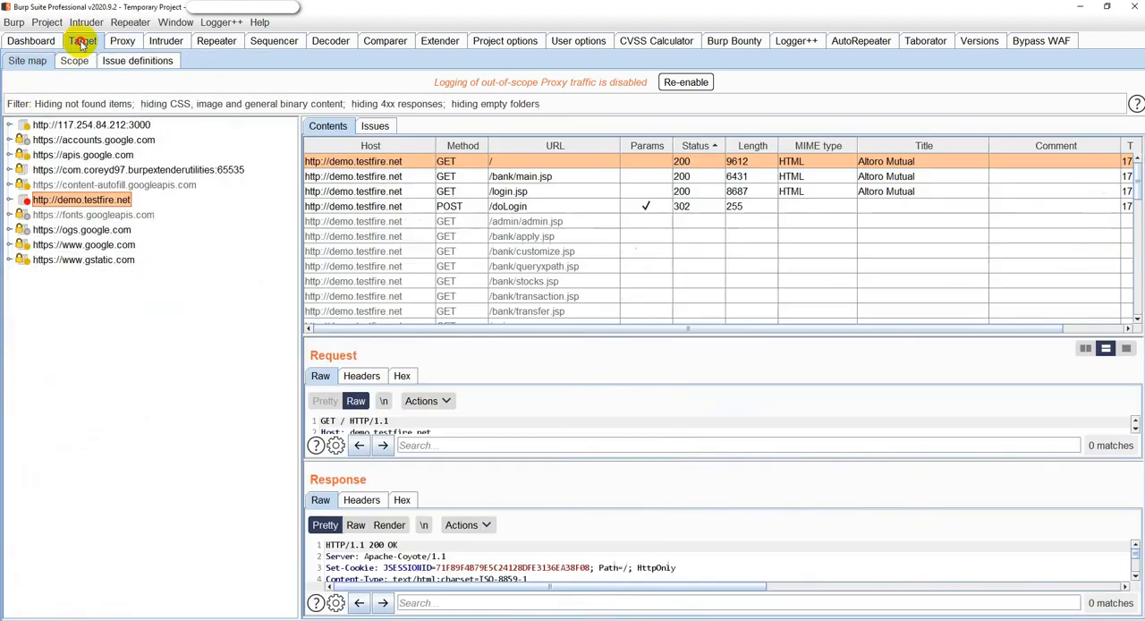
right_click(105, 201)
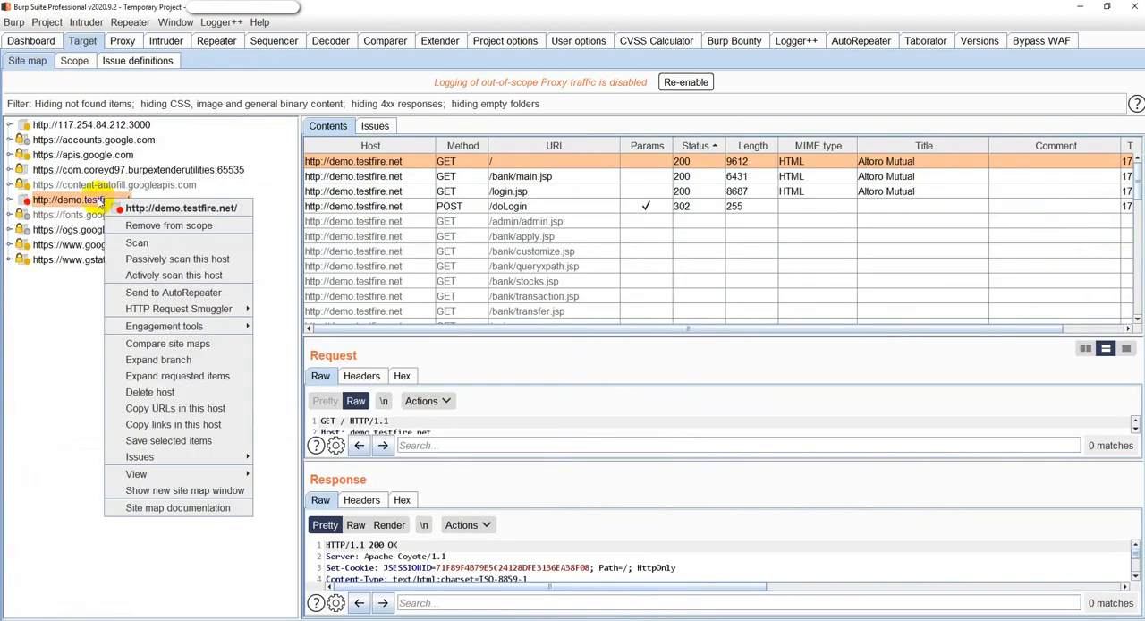
left_click(136, 244)
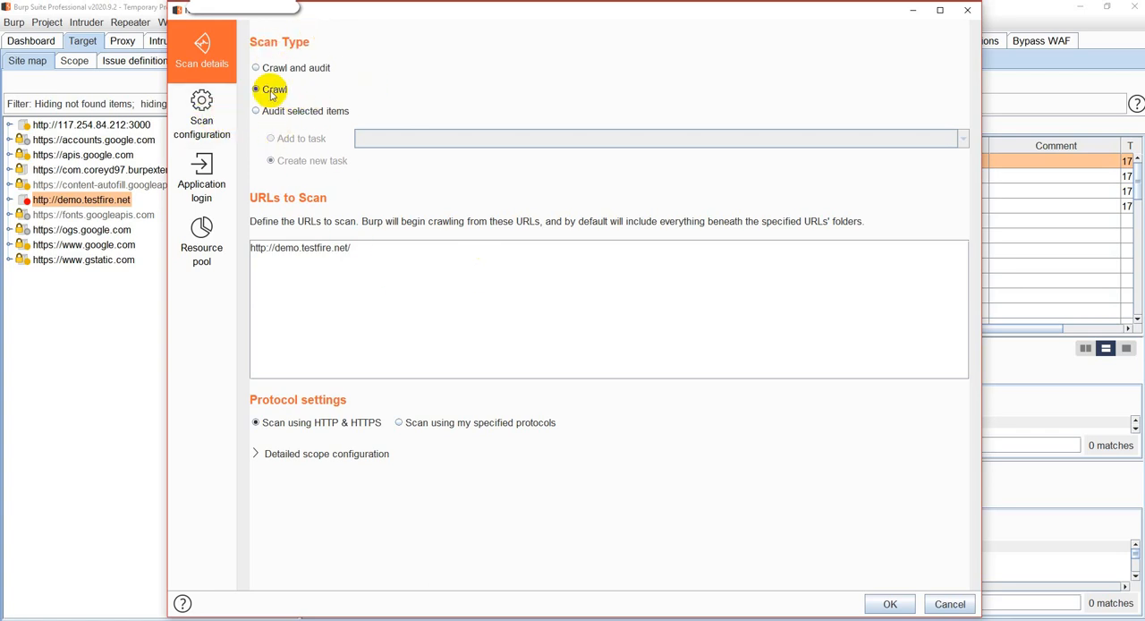
left_click(202, 125)
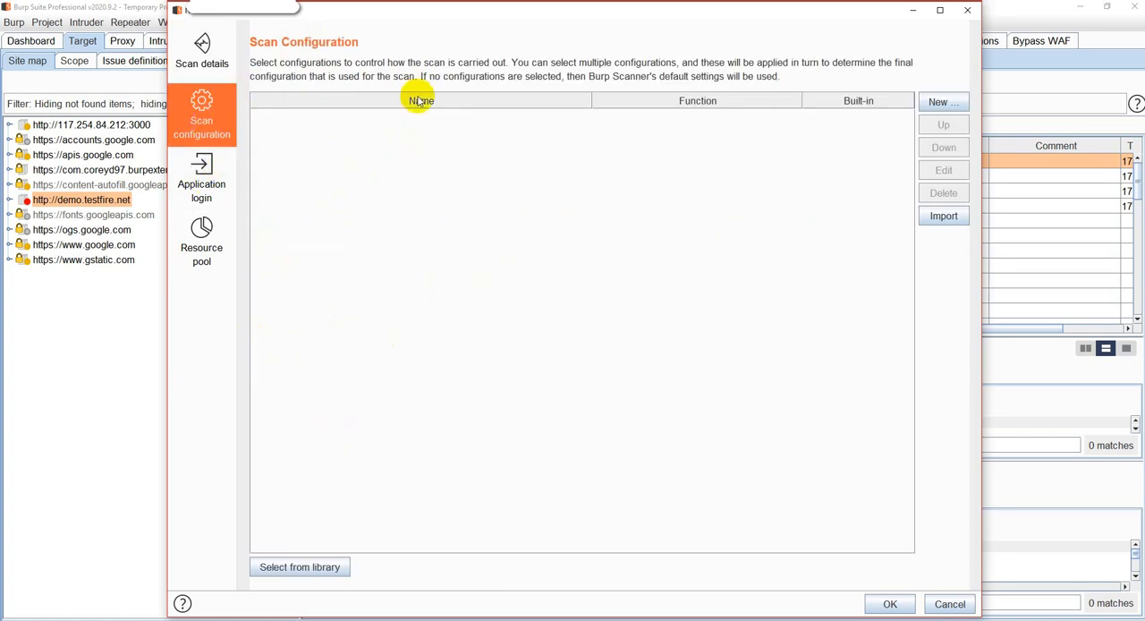
left_click(941, 104)
left_click(940, 120)
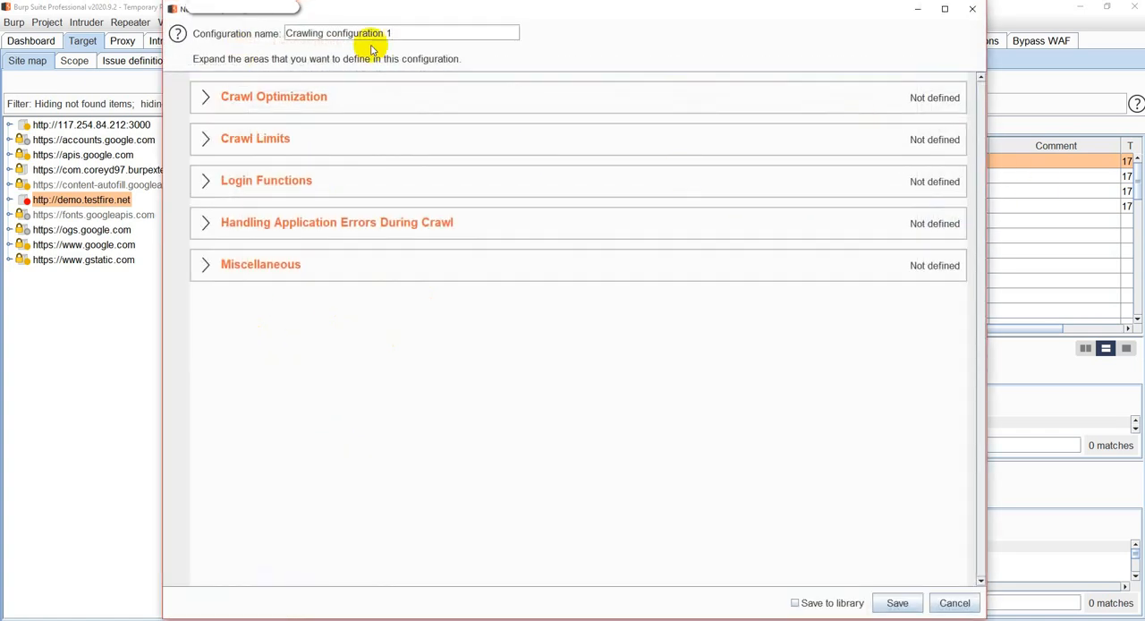
left_click(950, 605)
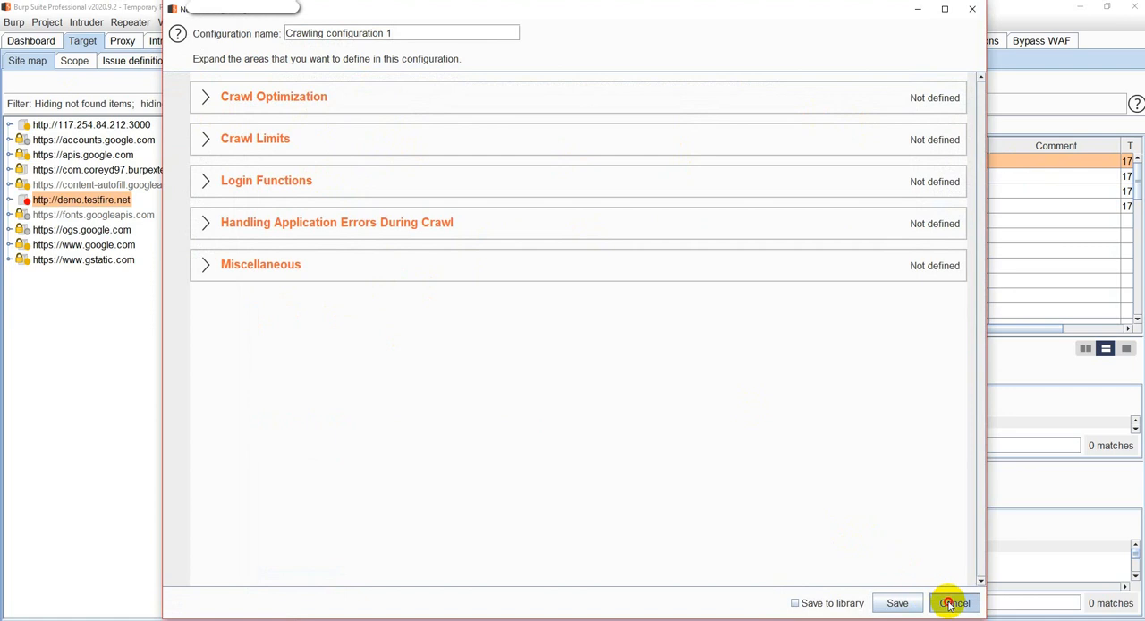
Set the scan type to Crawl and audit, and view the import option for scan configurations without importing a file.
left_click(207, 54)
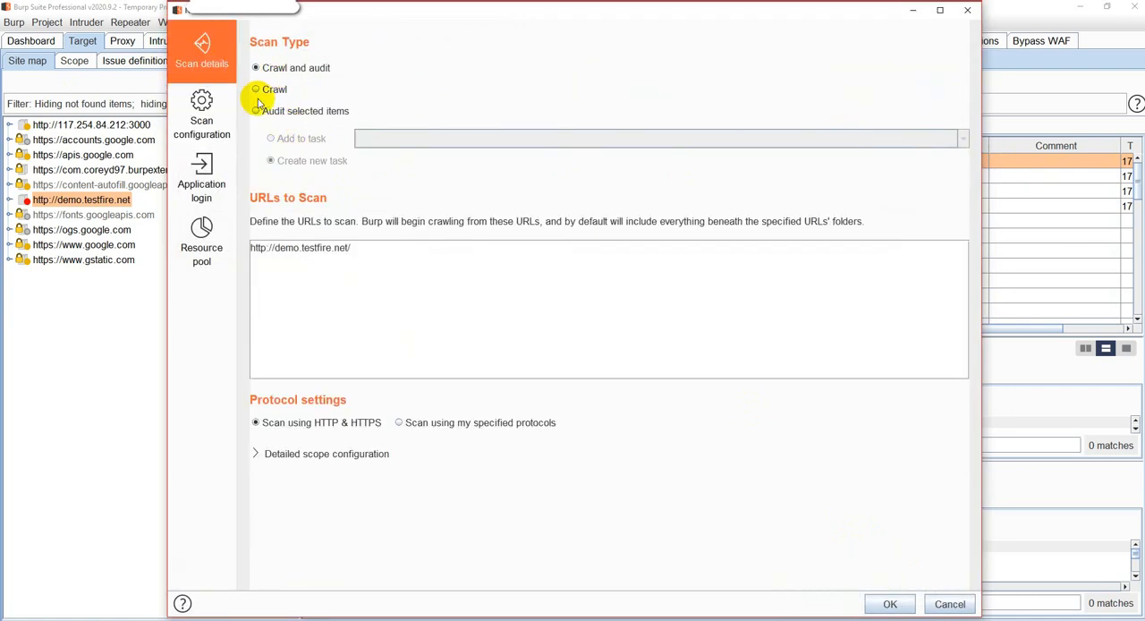
left_click(202, 118)
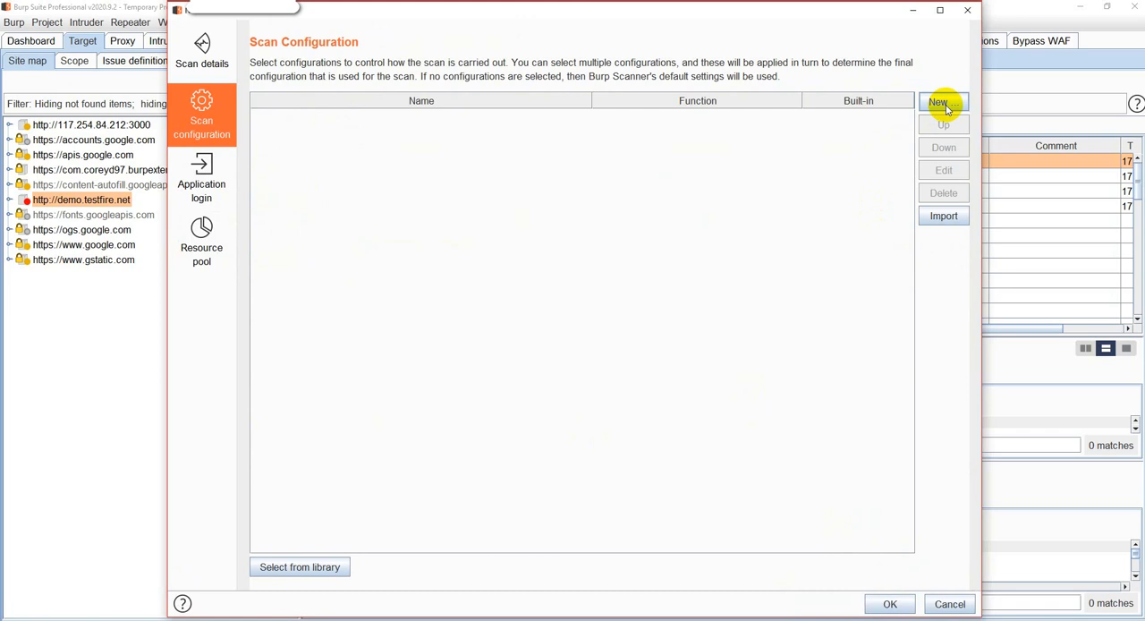
left_click(944, 218)
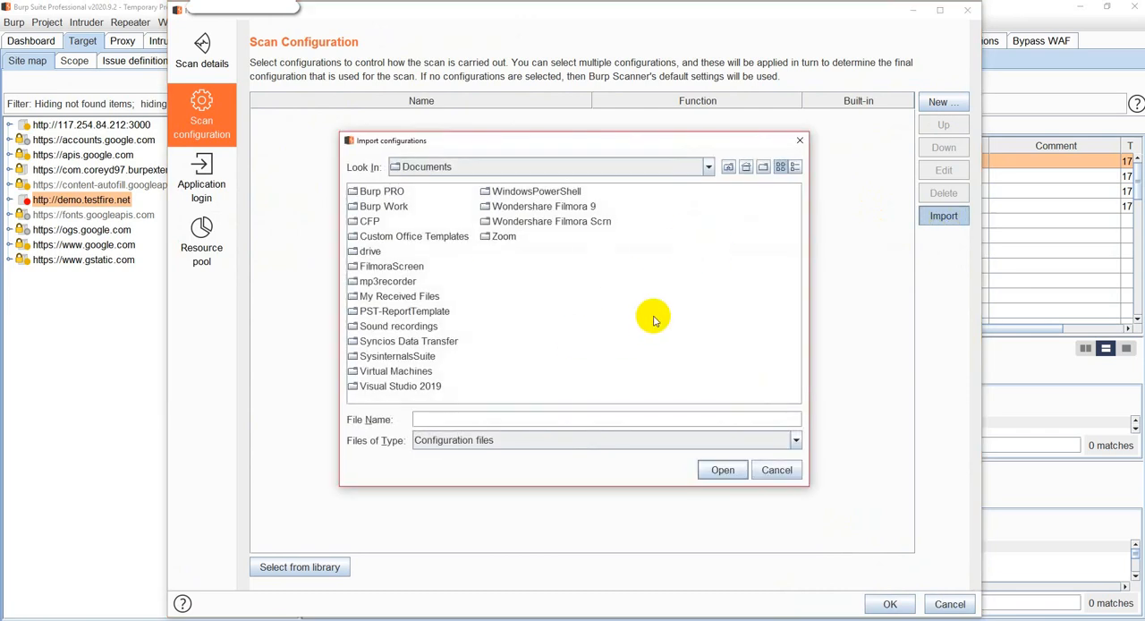
left_click(804, 141)
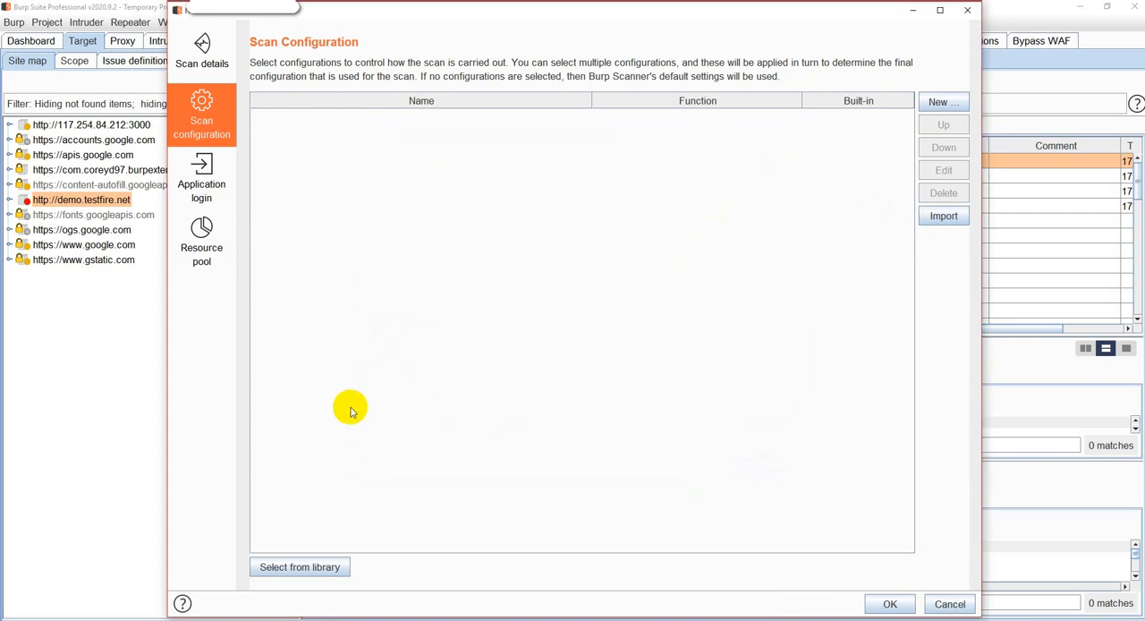
Look through the auditing and crawling configurations in the scan configuration library without adding one.
left_click(301, 567)
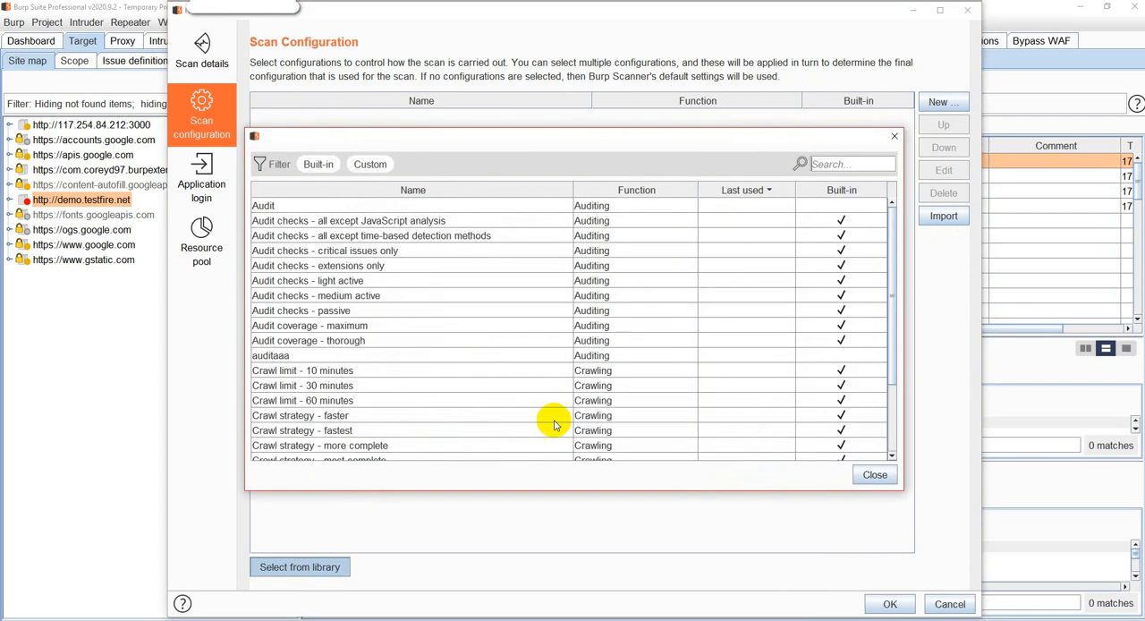
scroll(461, 347, "down", 2)
scroll(413, 349, "up", 2)
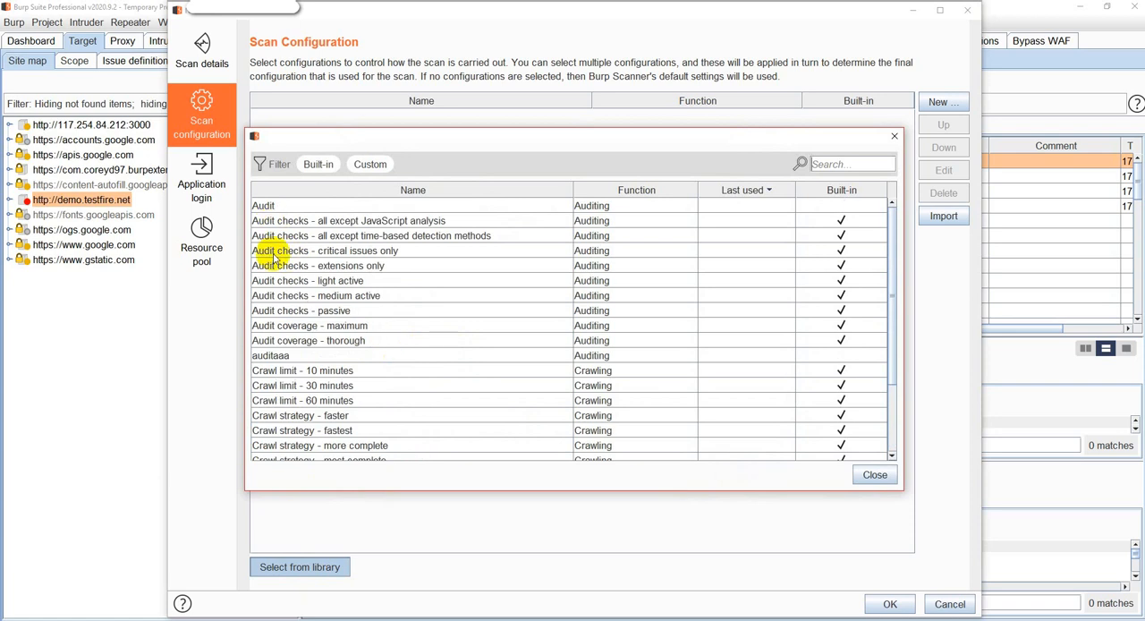
scroll(327, 374, "down", 2)
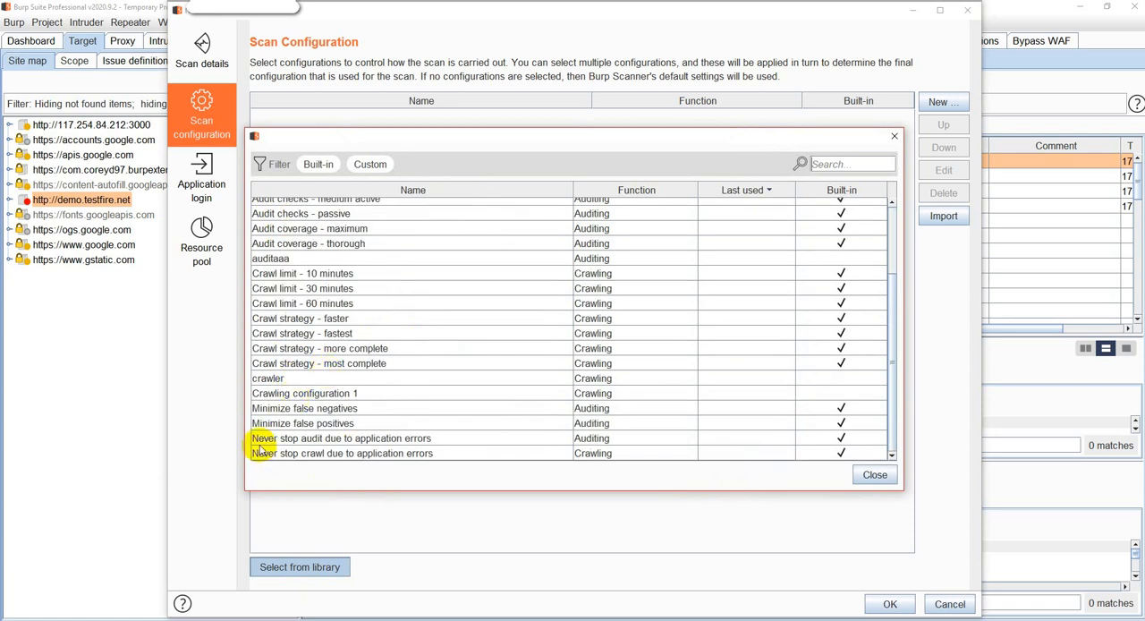
scroll(318, 367, "up", 1)
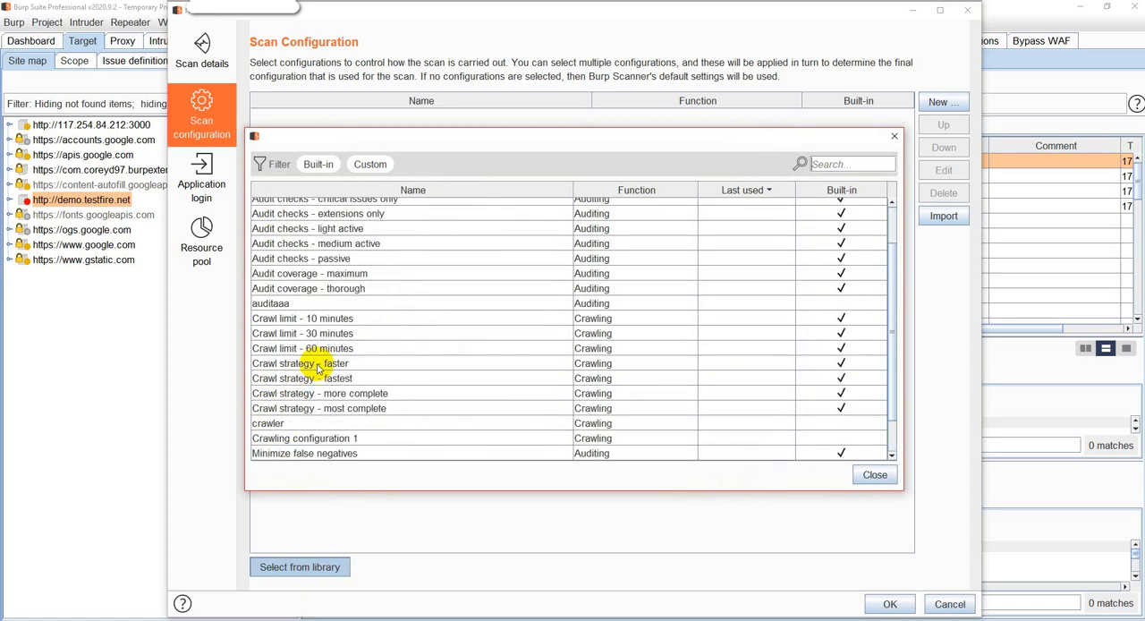
scroll(345, 347, "up", 2)
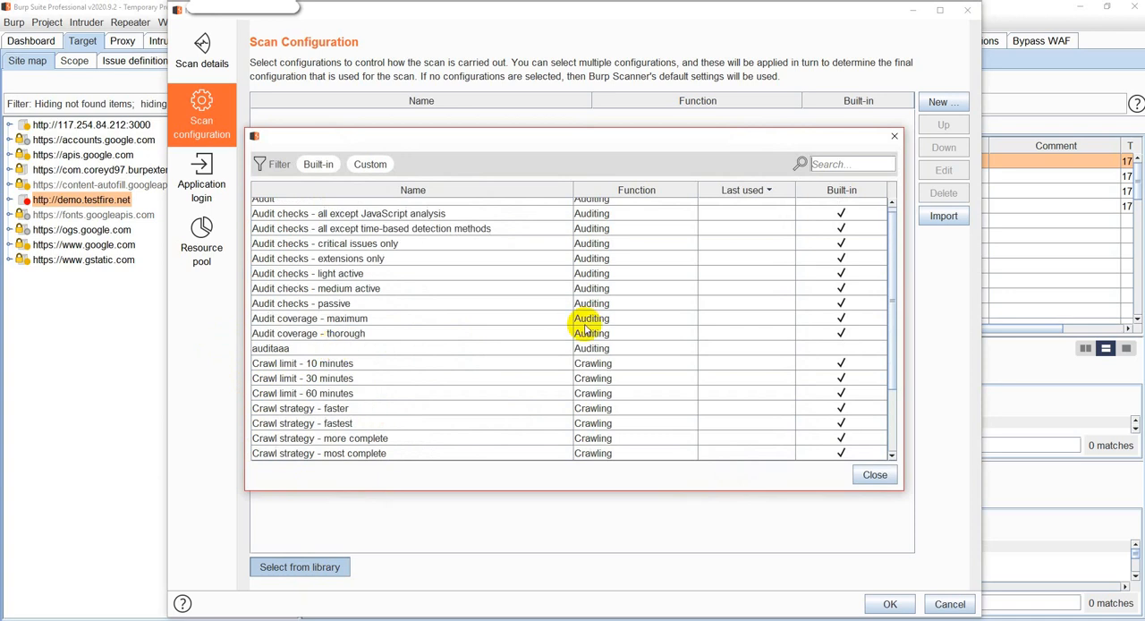
left_click(872, 475)
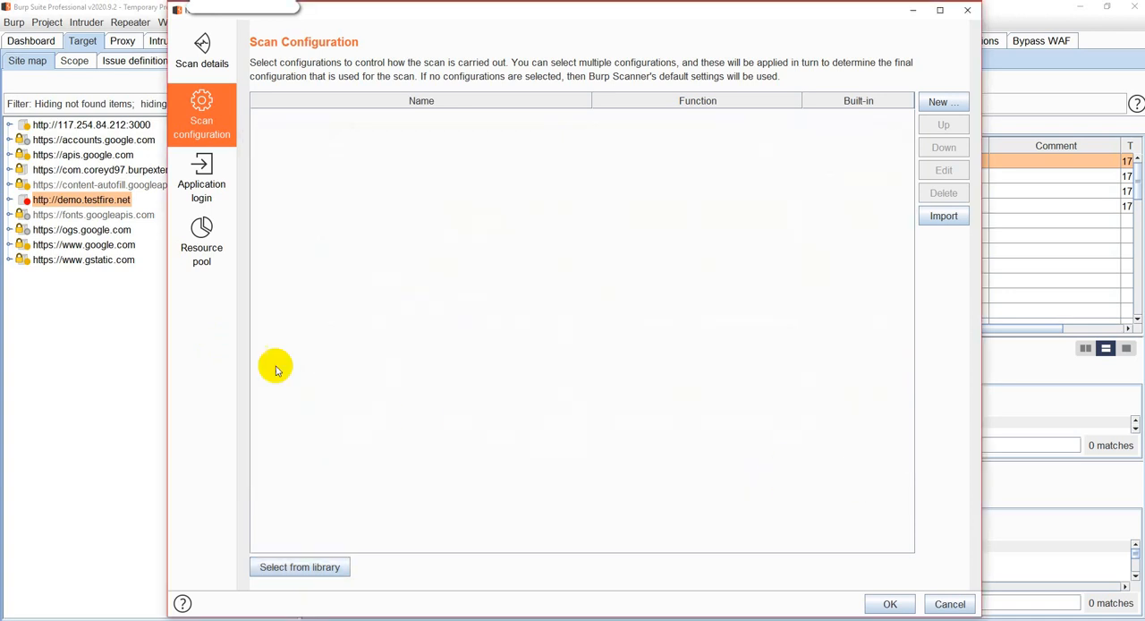
Create a crawling configuration with default crawl optimization, crawl limits, login functions, application error handling and miscellaneous settings.
left_click(945, 106)
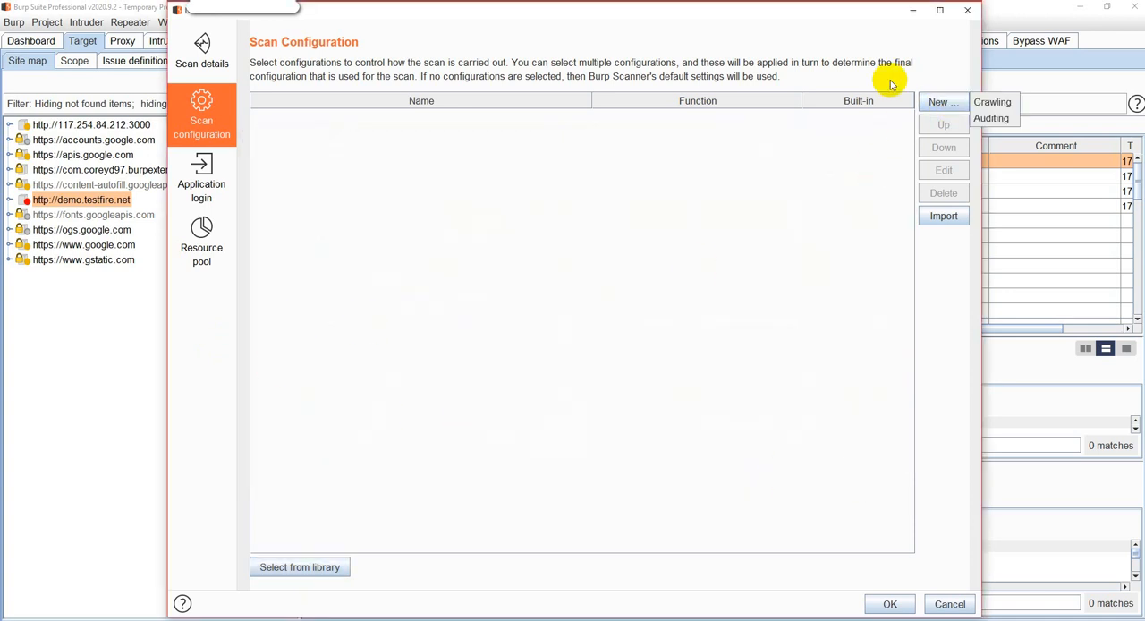
left_click(991, 103)
left_click(204, 97)
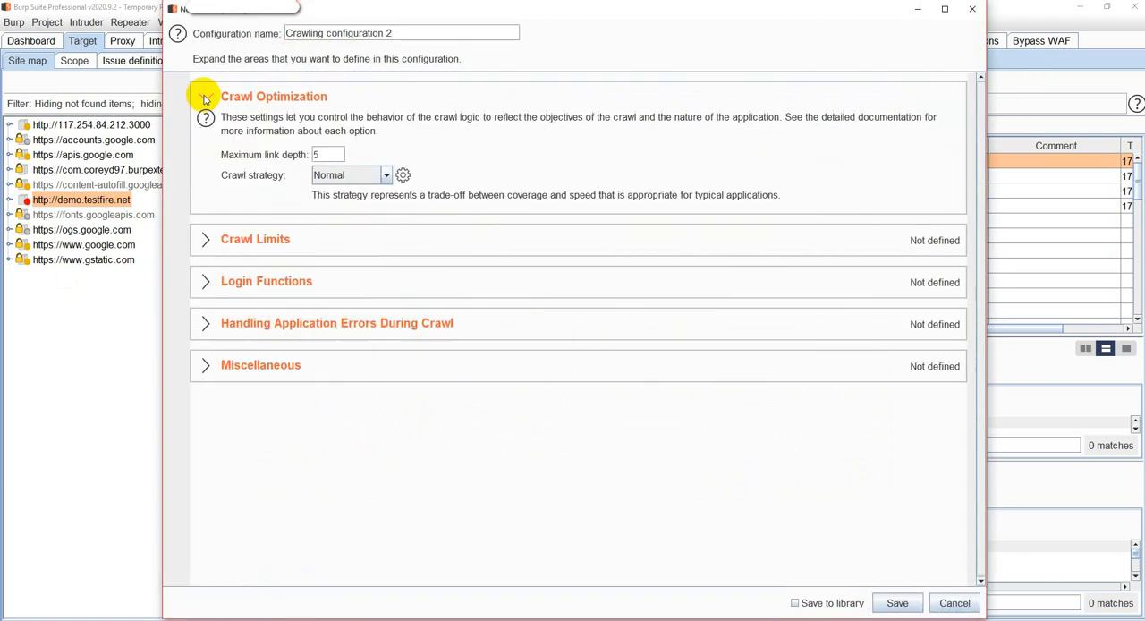
left_click(215, 244)
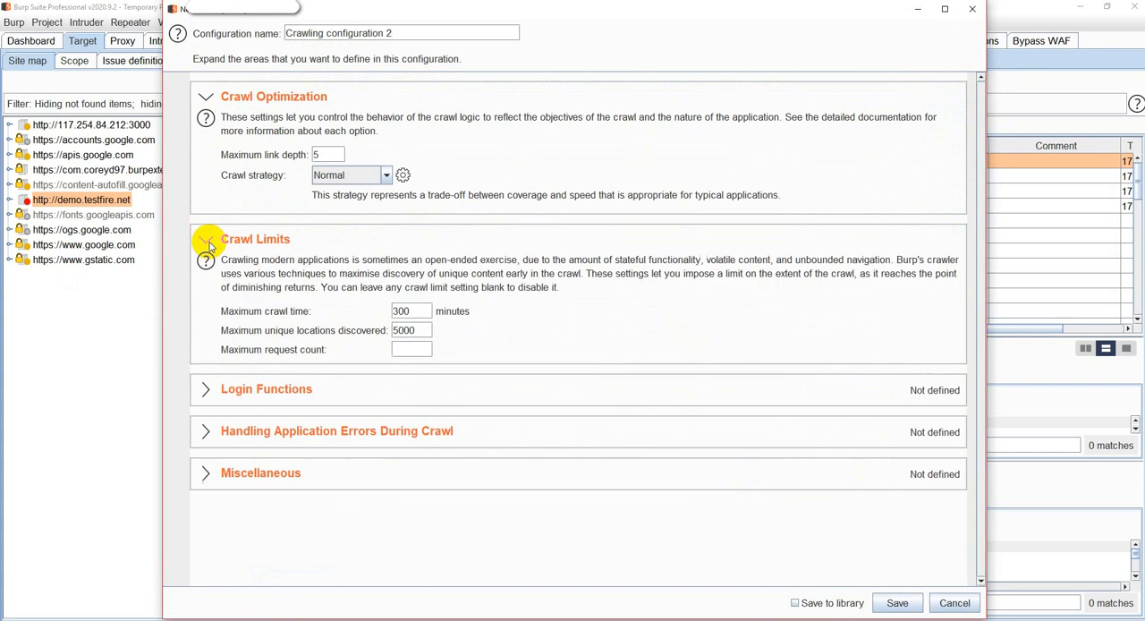
left_click(198, 394)
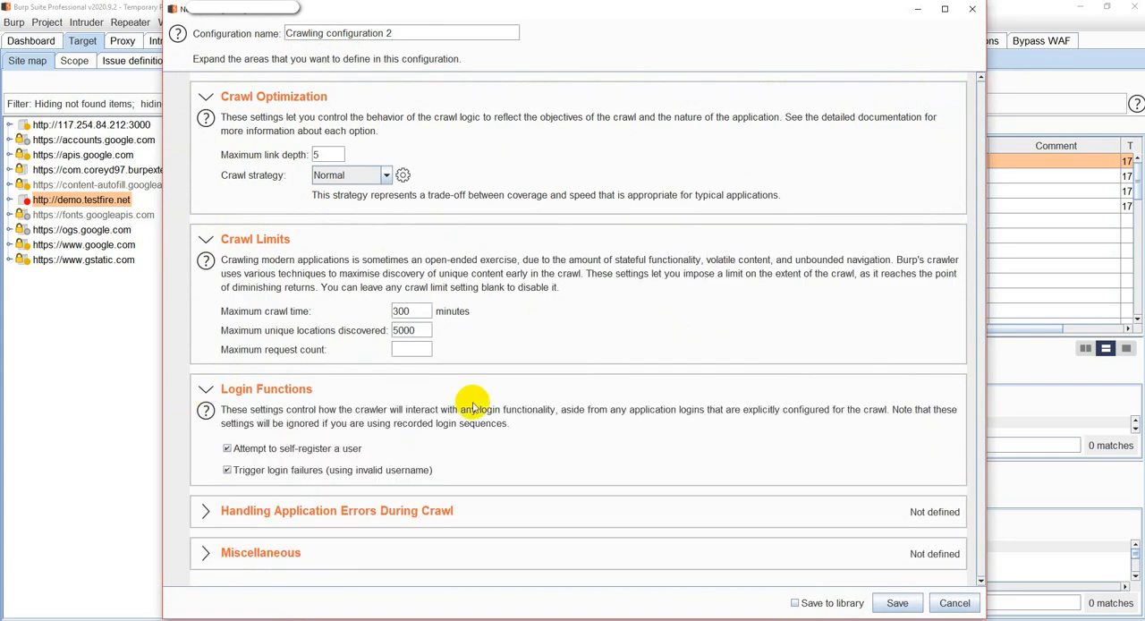
left_click(206, 516)
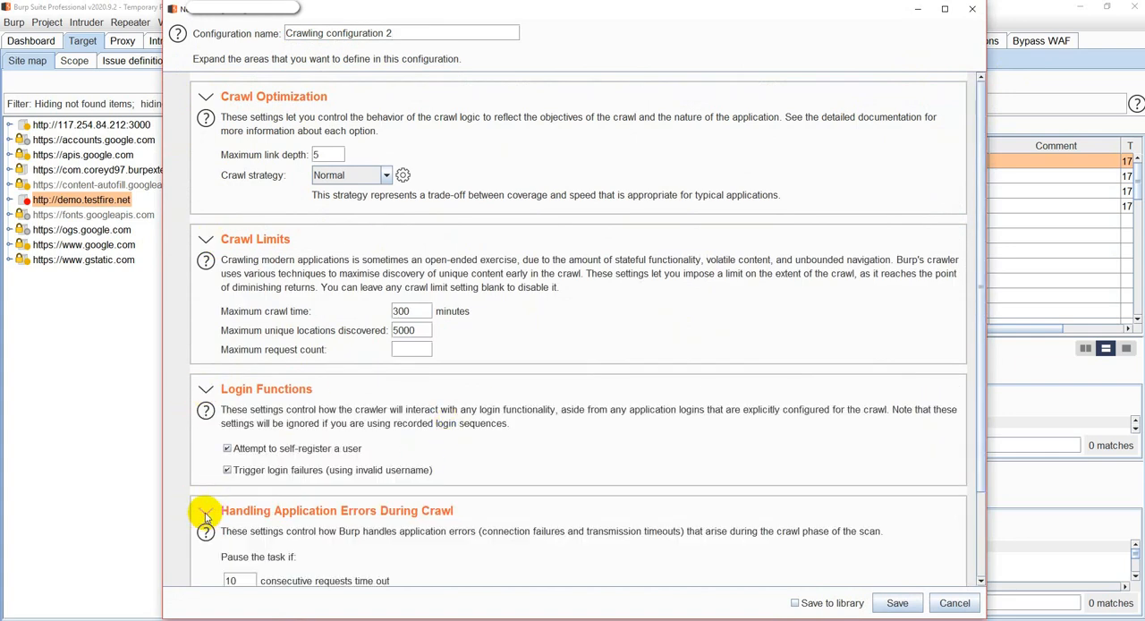
left_click(207, 562)
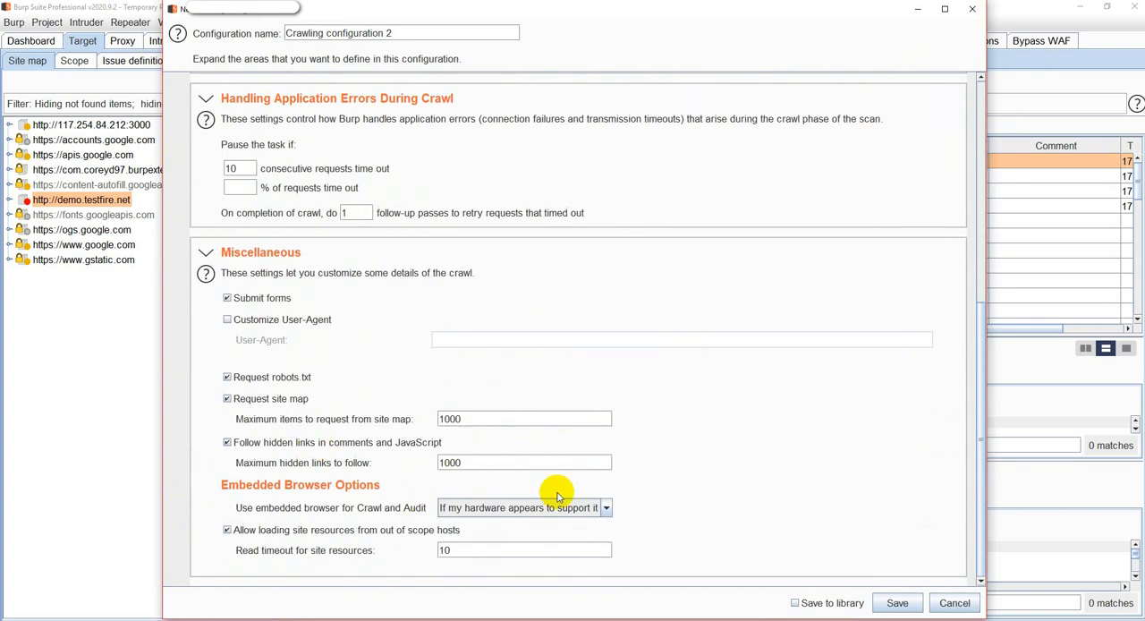
left_click(900, 602)
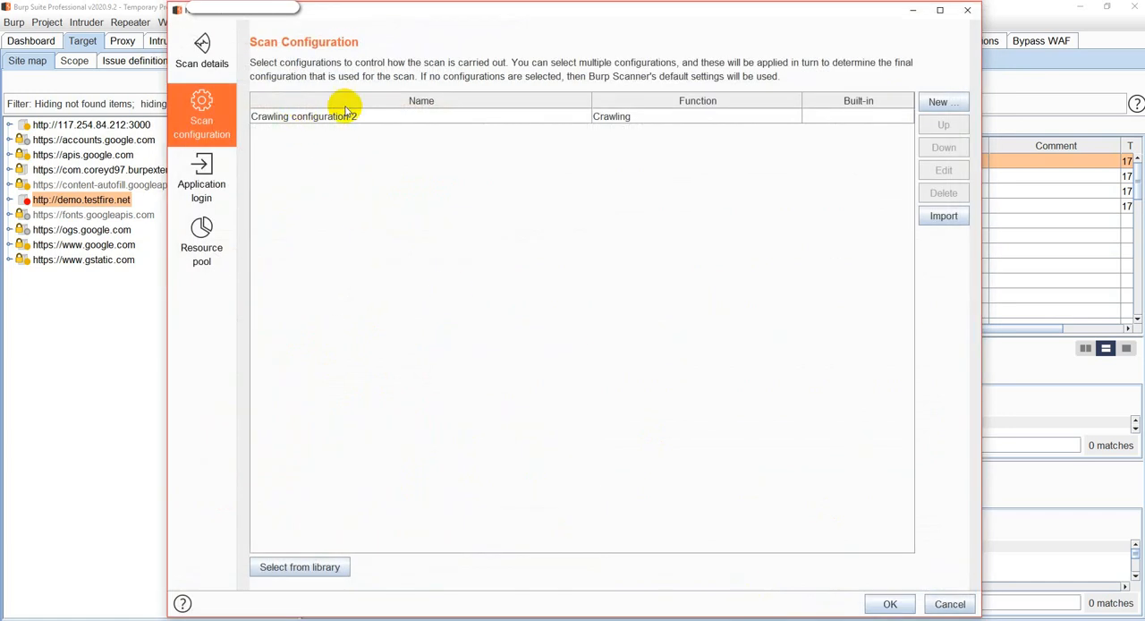
Rename the new crawling configuration as "infock crawling" and save it.
left_click(759, 122)
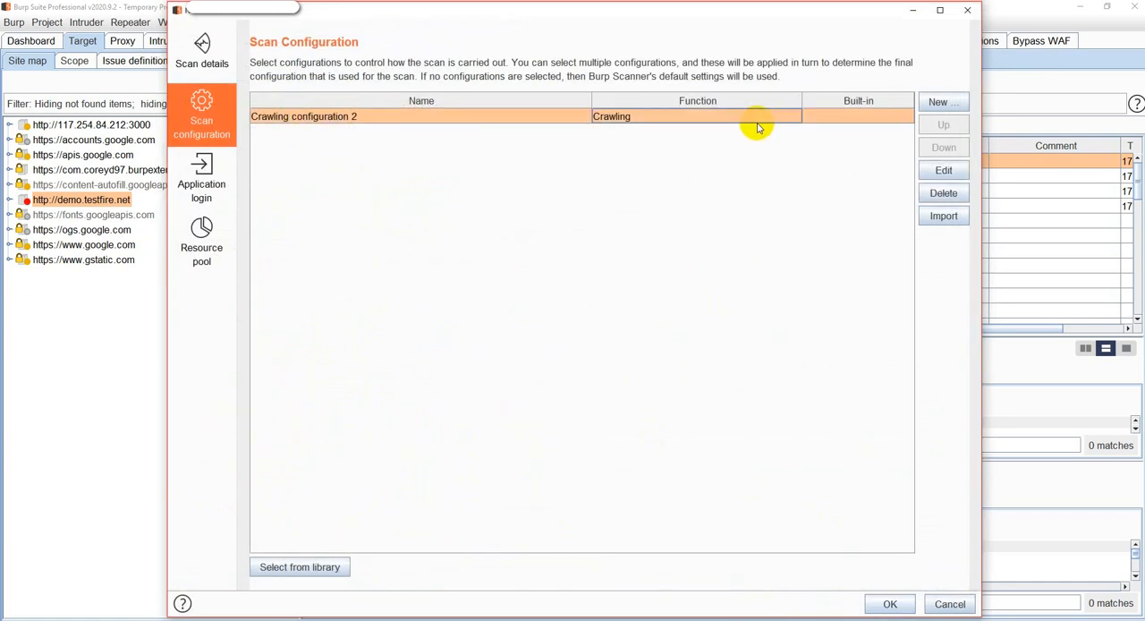
left_click(943, 170)
left_click_drag(420, 32, 156, 33)
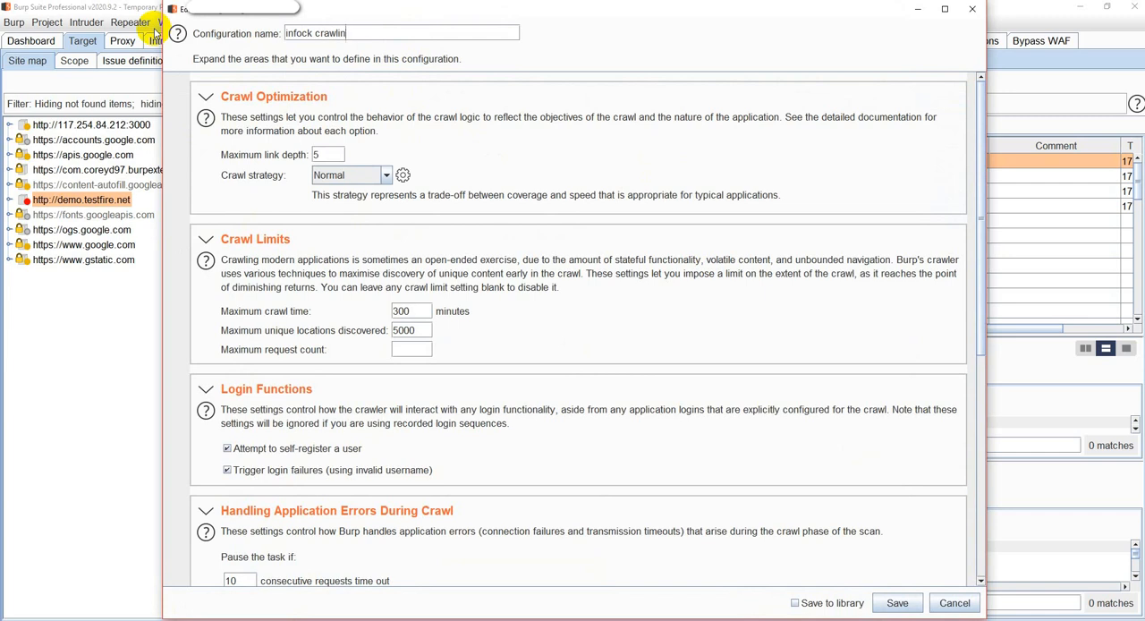
left_click(897, 603)
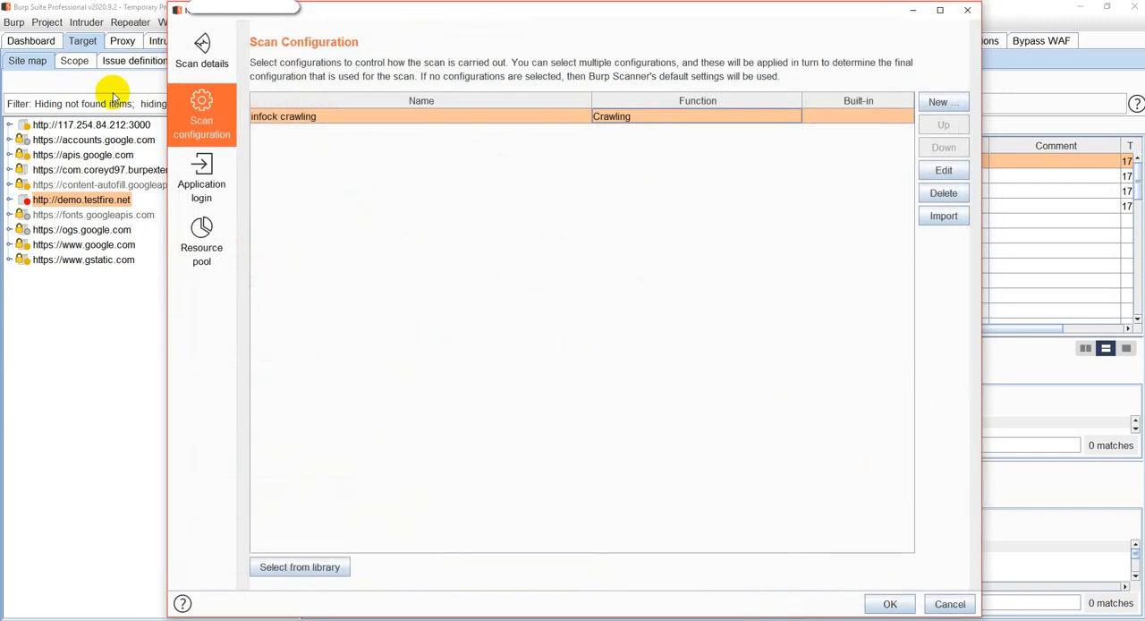
Create an auditing configuration with Normal audit speed and accuracy, and issues reported by all scan types.
left_click(948, 104)
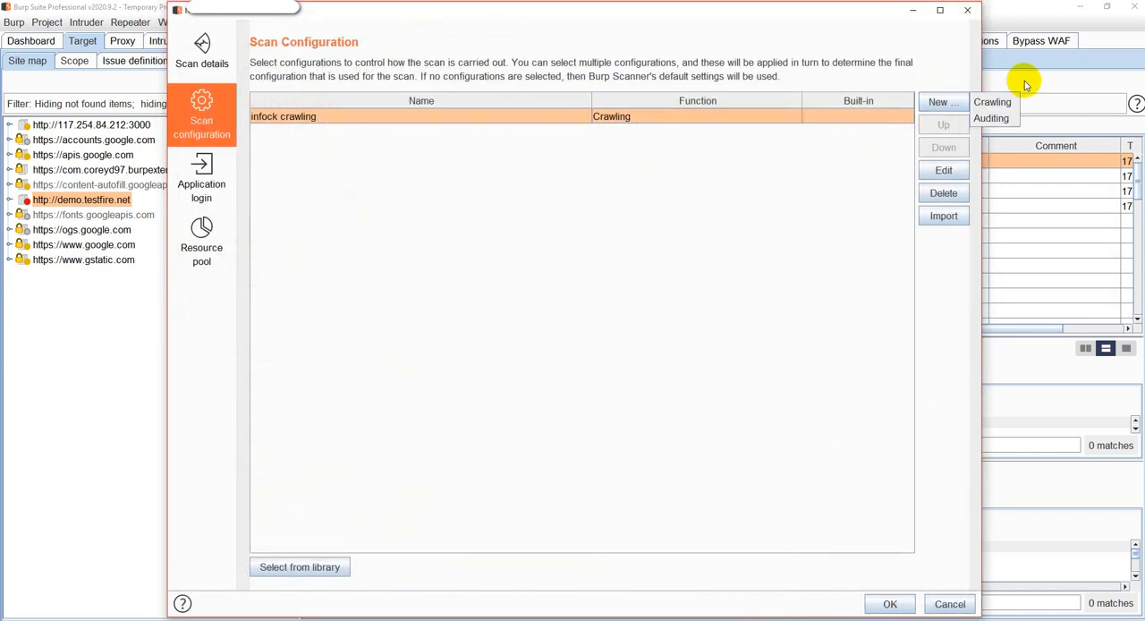
left_click(1010, 120)
left_click(211, 95)
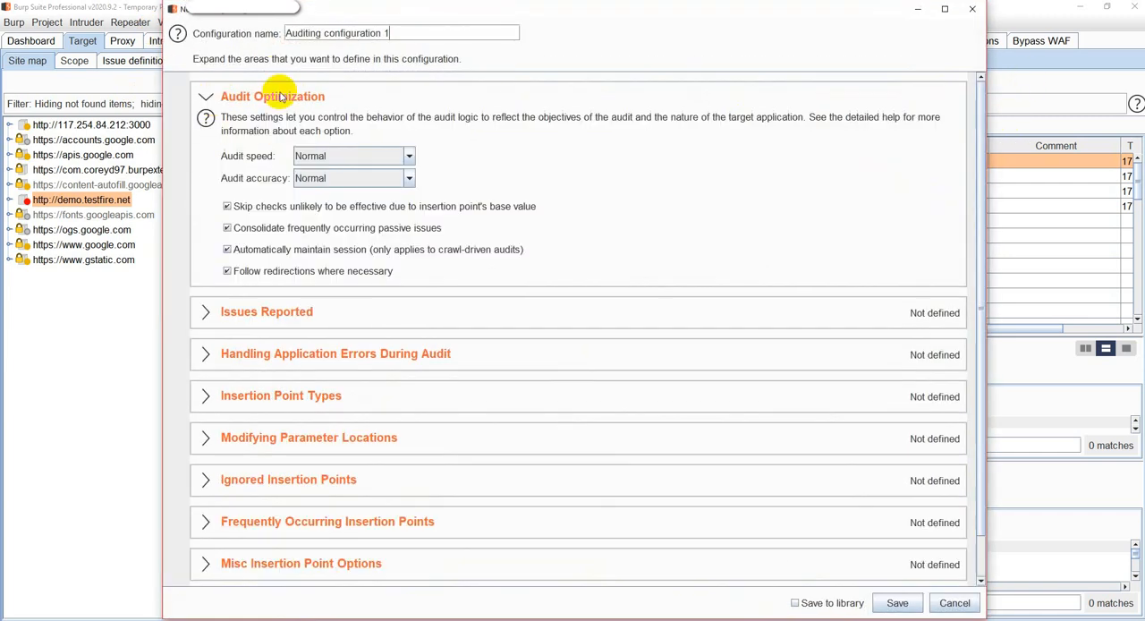
left_click(206, 312)
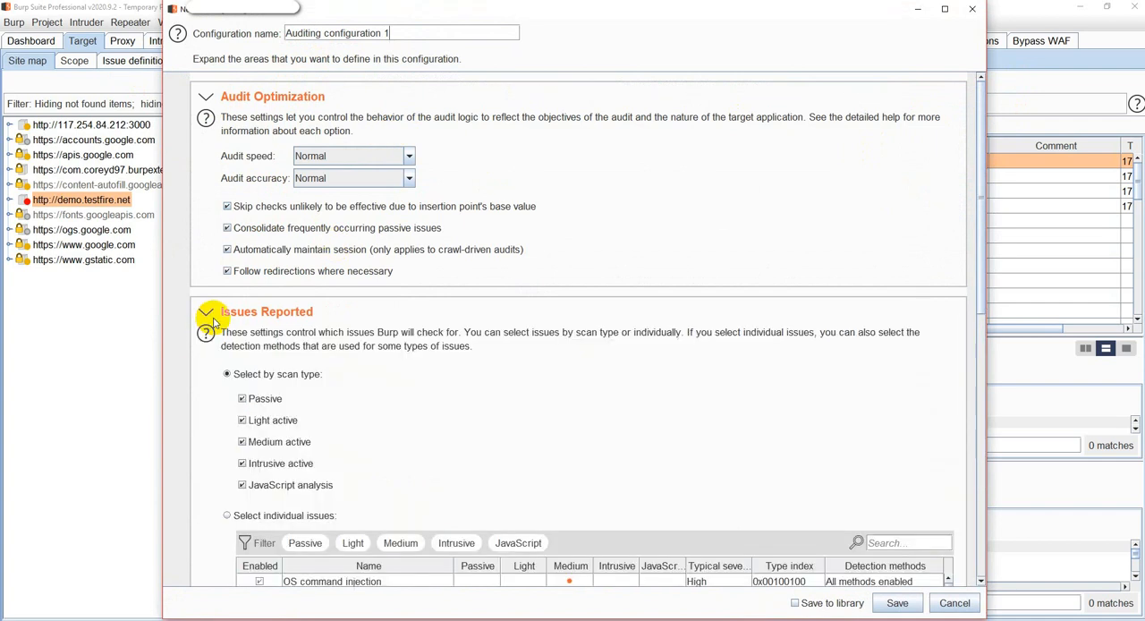
scroll(259, 376, "down", 1)
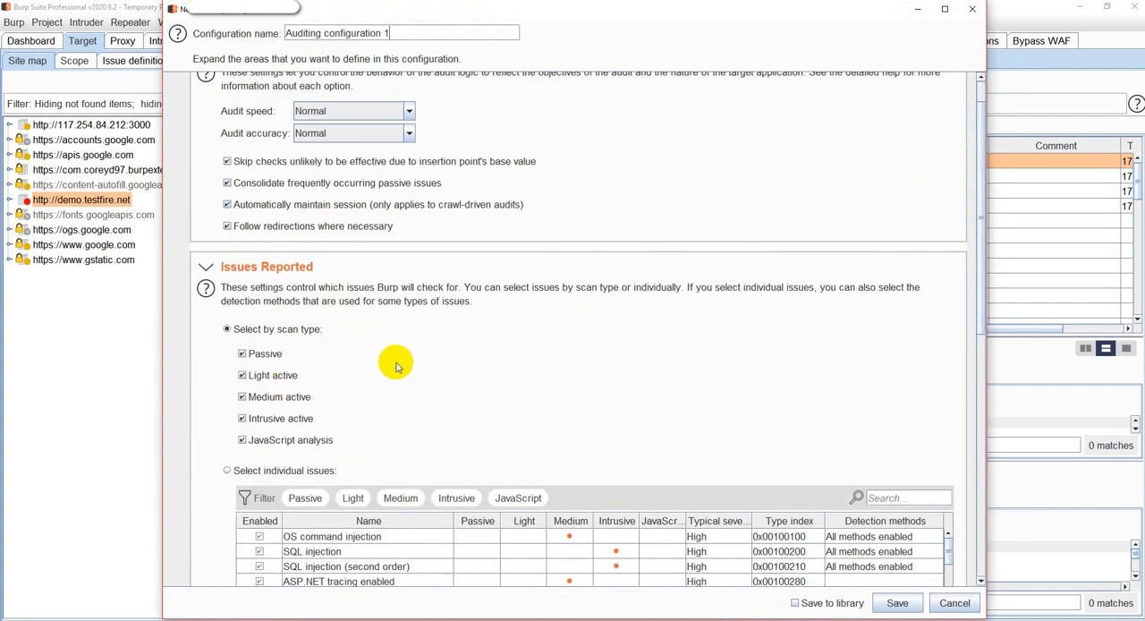
scroll(396, 364, "down", 4)
scroll(340, 387, "up", 3)
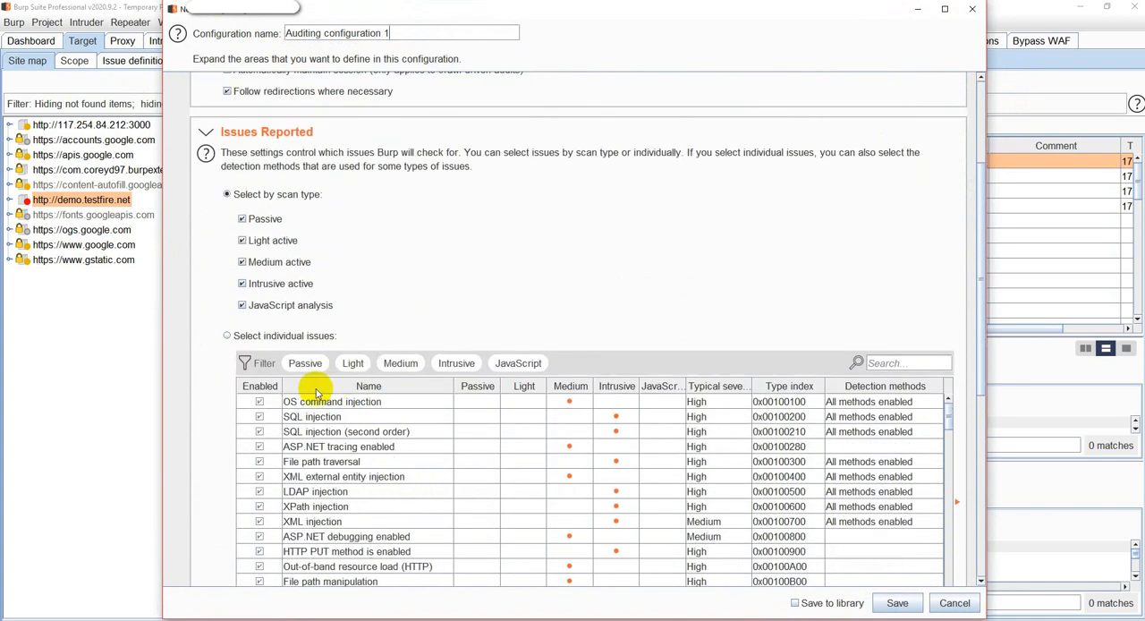
scroll(599, 322, "down", 5)
scroll(526, 365, "down", 15)
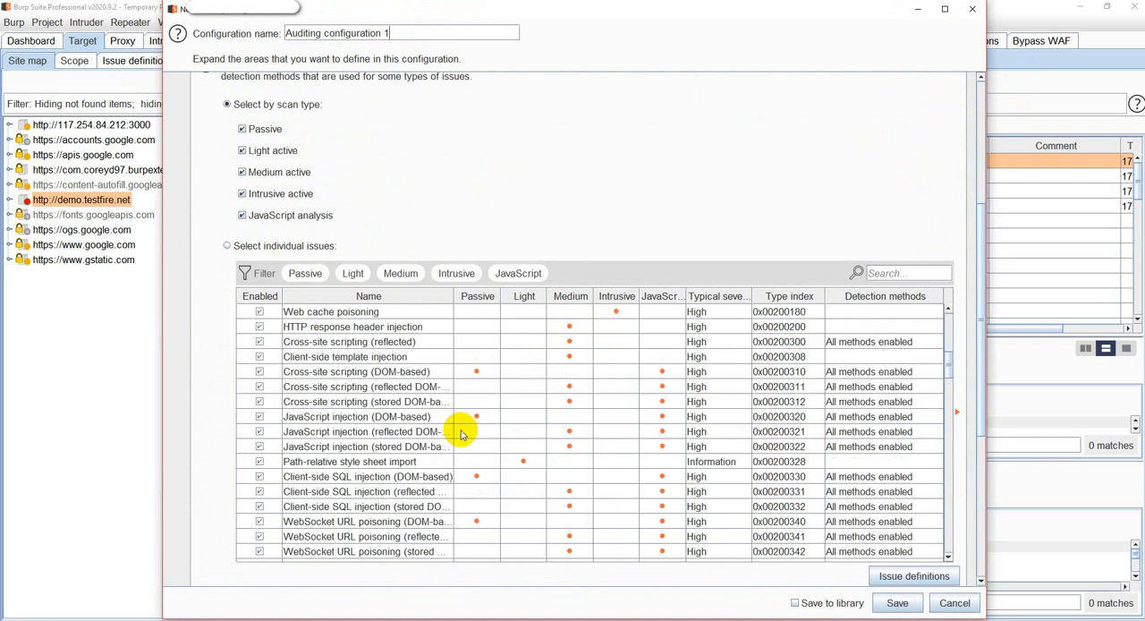
scroll(966, 408, "down", 6)
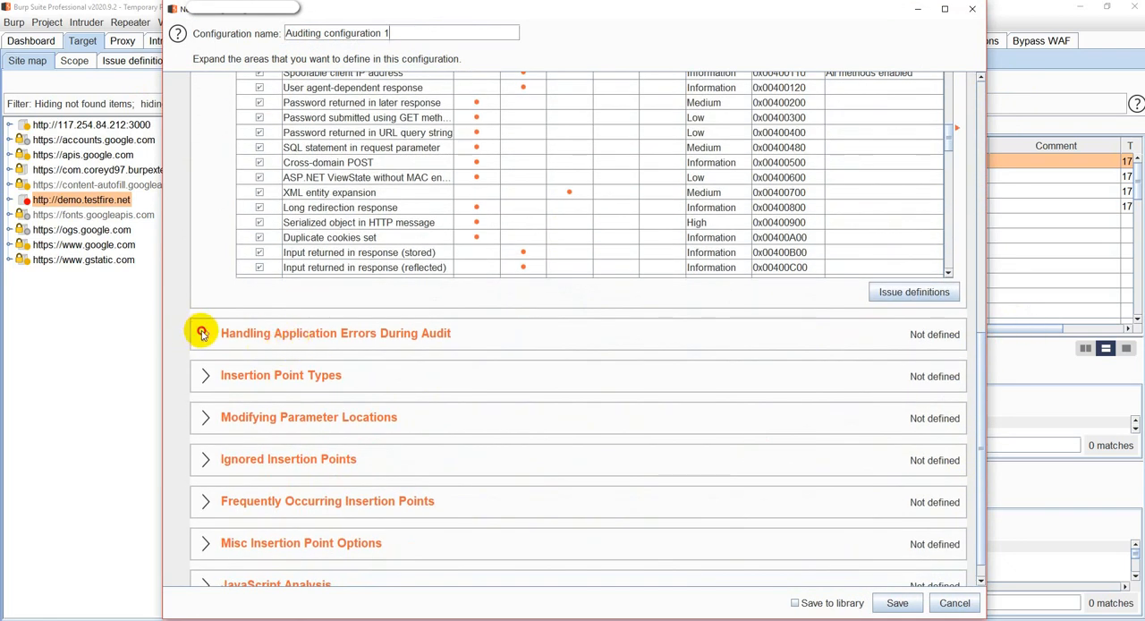
Include the default error handling, insertion point, parameter location and JavaScript analysis settings in the auditing configuration.
left_click(202, 333)
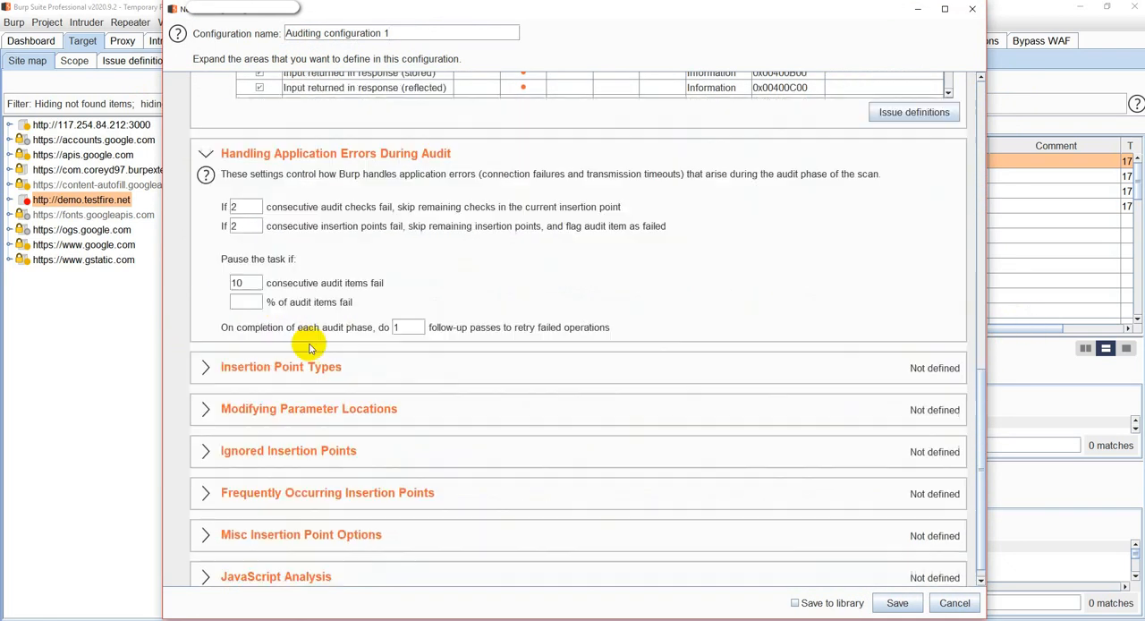
left_click(205, 371)
left_click(202, 392)
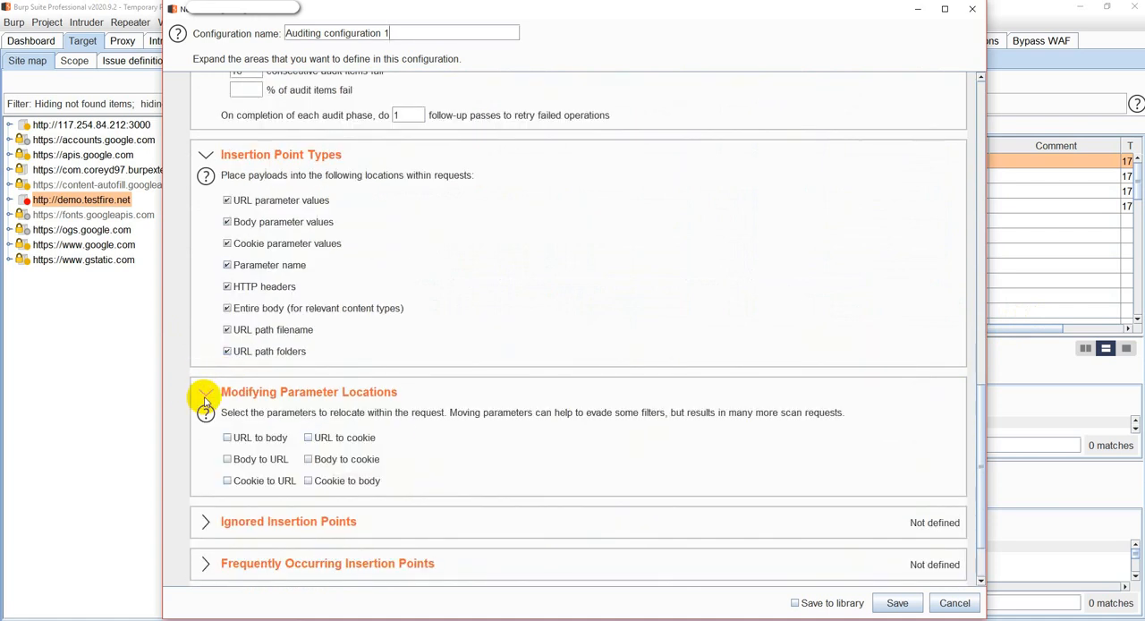
left_click(207, 435)
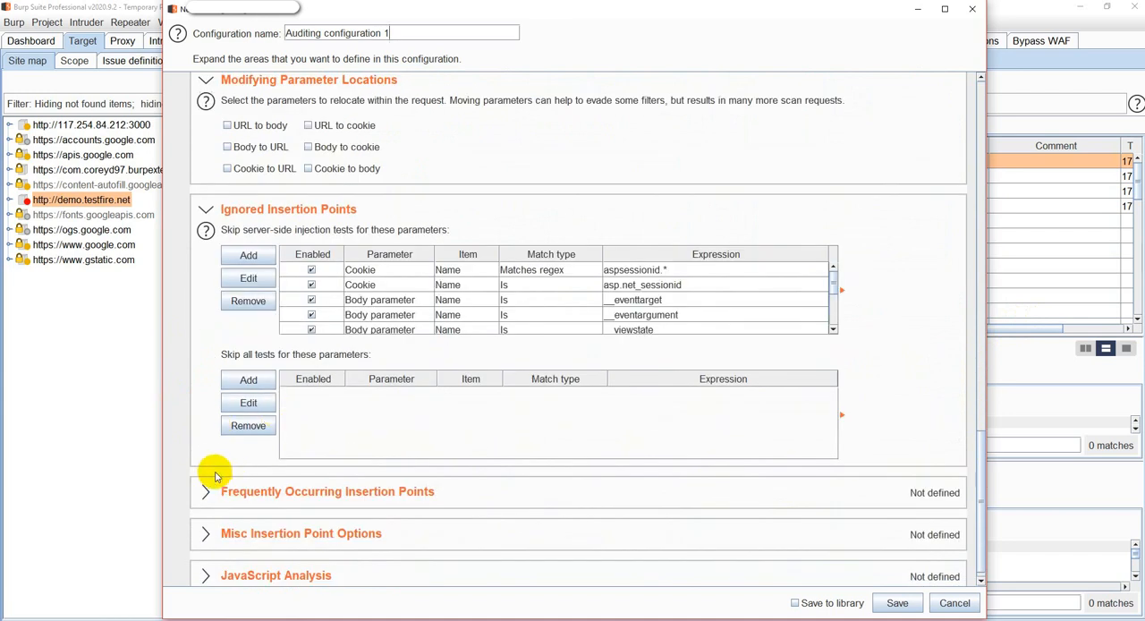
left_click(203, 493)
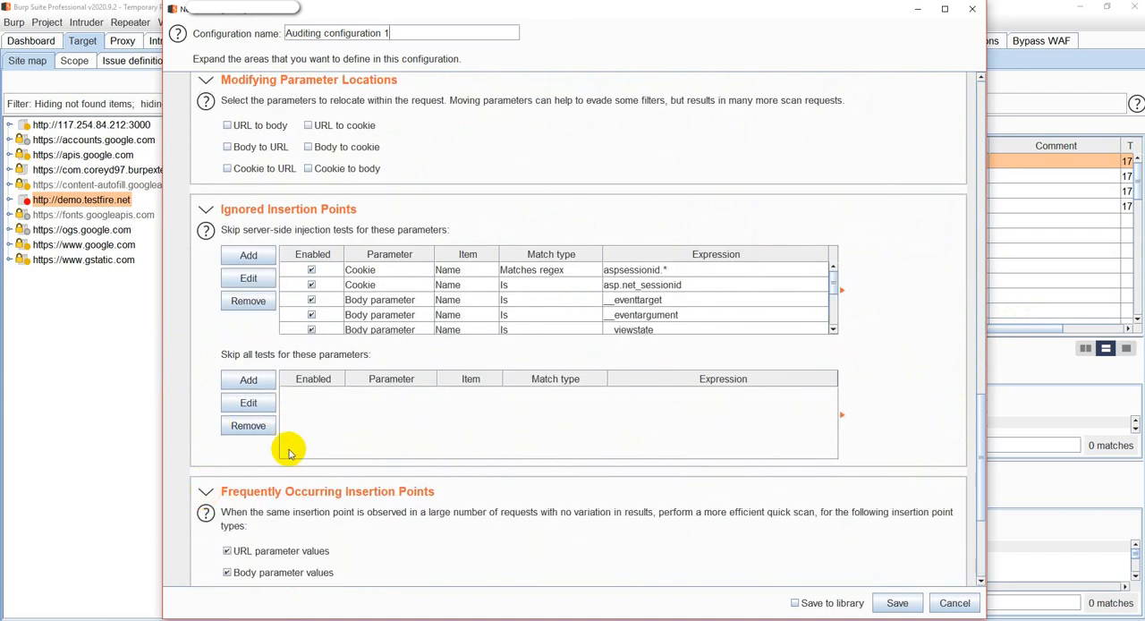
left_click(221, 517)
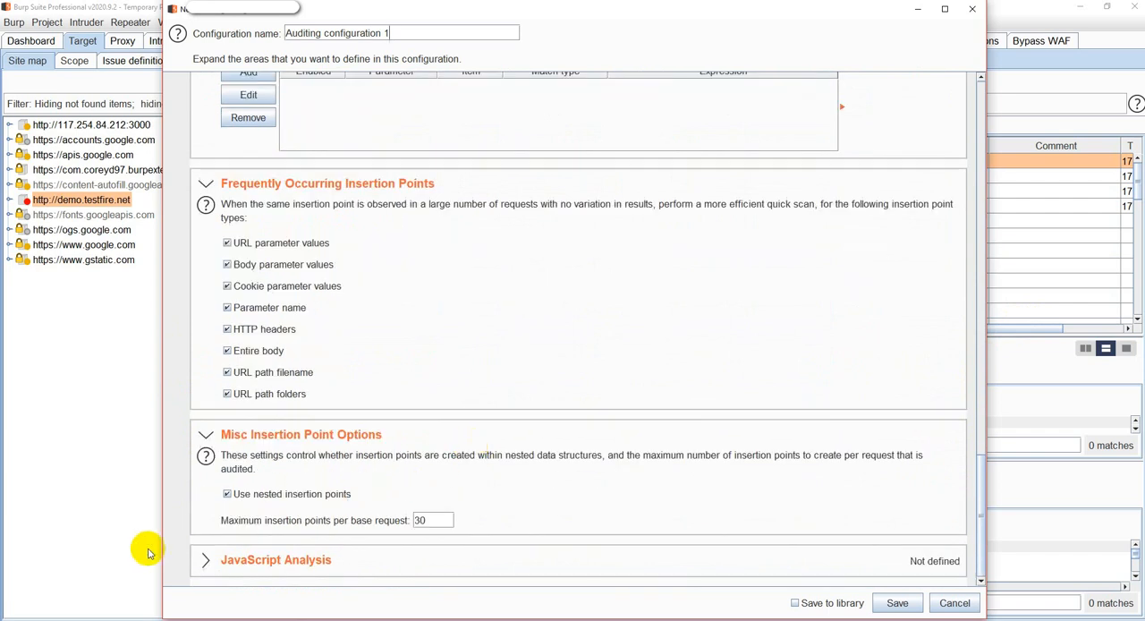
left_click(205, 560)
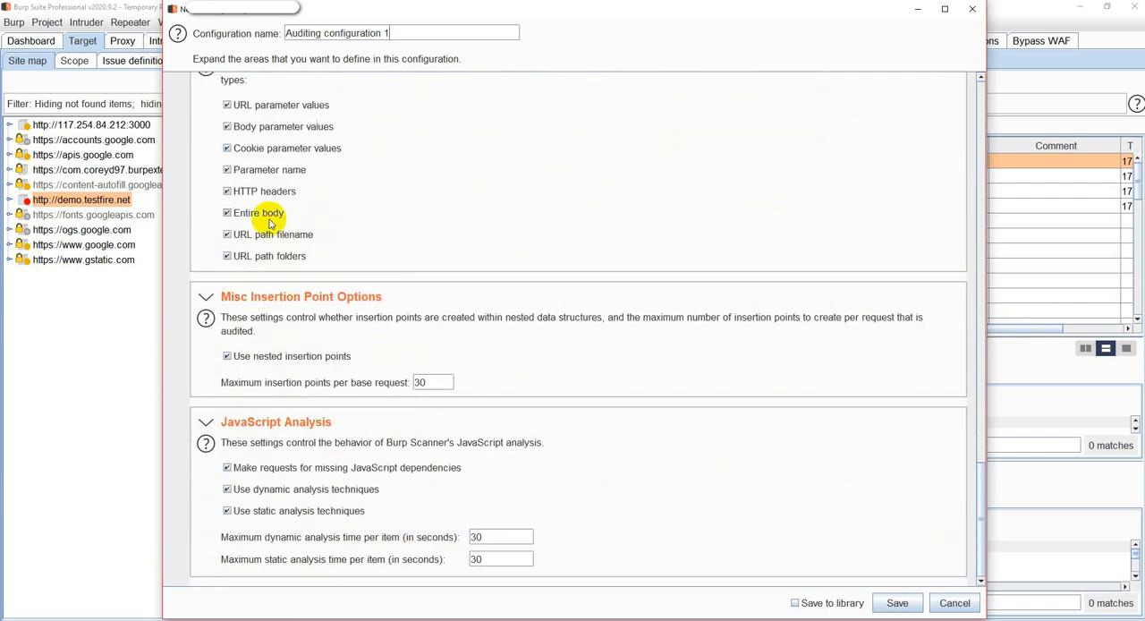
Rename the new auditing configuration as "Info CK Auditing" and save it.
left_click_drag(325, 33, 423, 43)
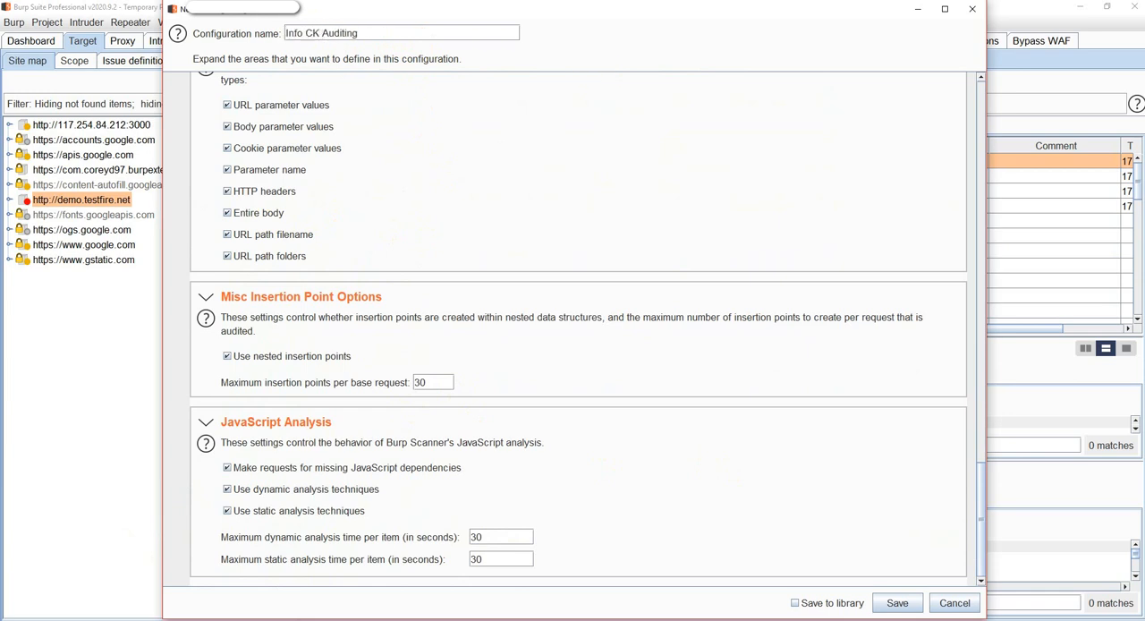
left_click(914, 610)
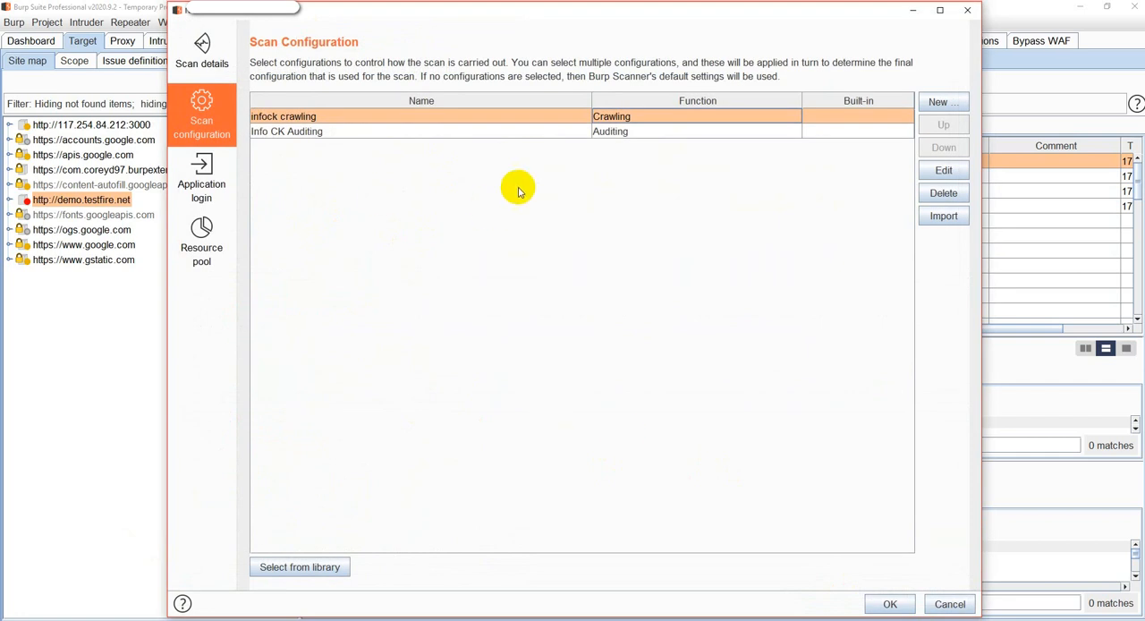
View the application login options, select the Default resource pool for the scan, and start the scan.
left_click(205, 172)
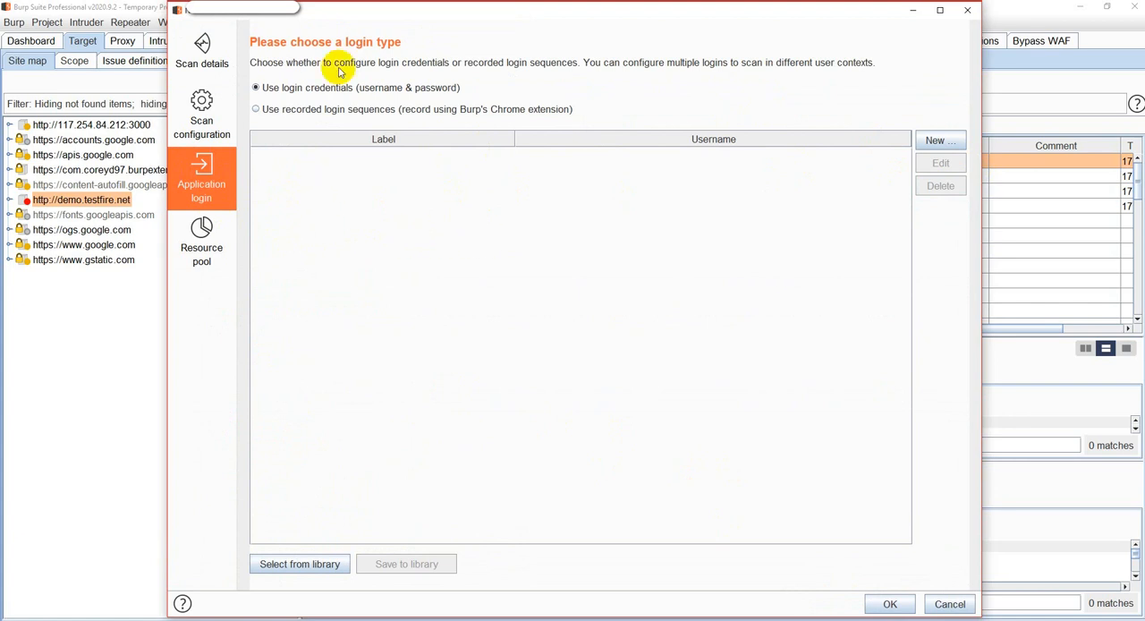
left_click(179, 243)
left_click(597, 127)
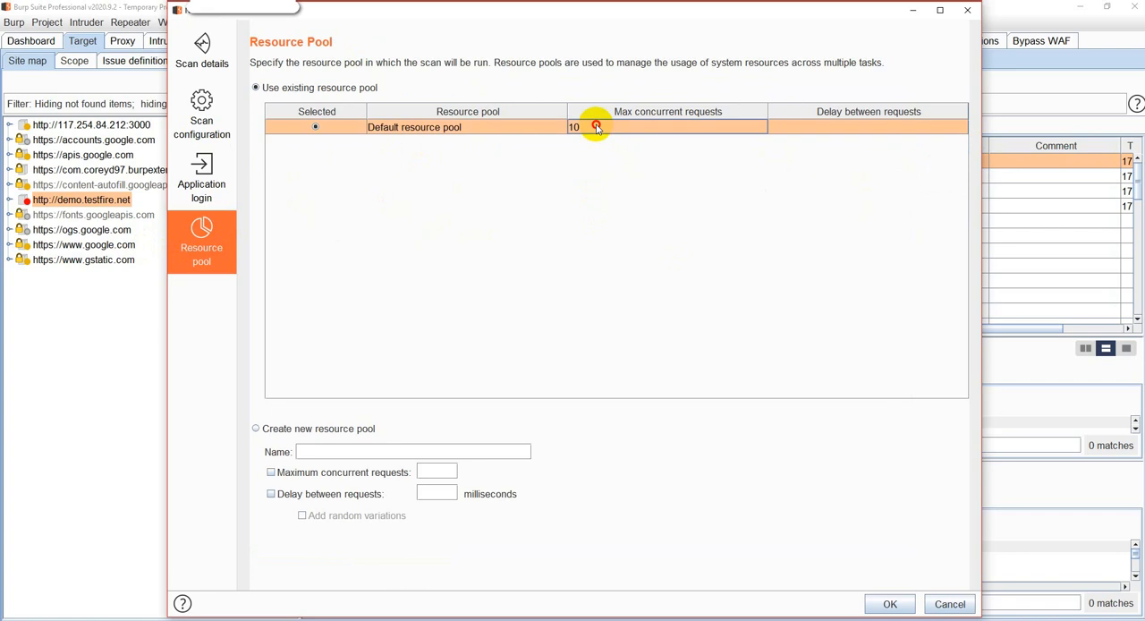
left_click(891, 606)
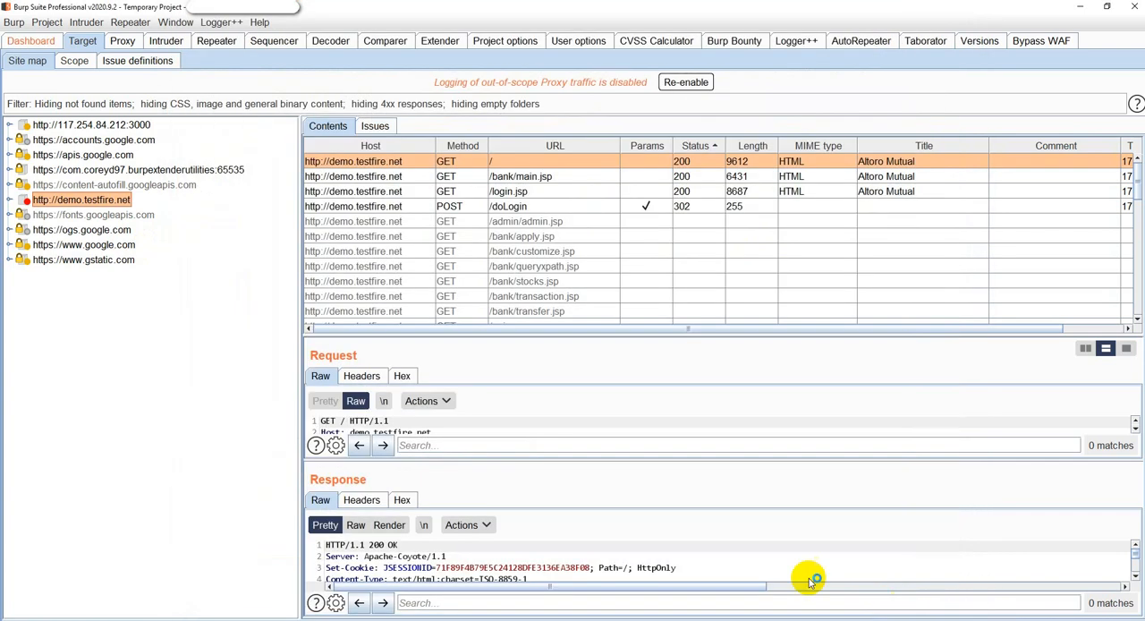
Check the demo.testfire.net scan's progress on the dashboard, and inspect its Scanner requests and responses in Logger++ with the Host column widened.
left_click(41, 45)
scroll(284, 260, "down", 1)
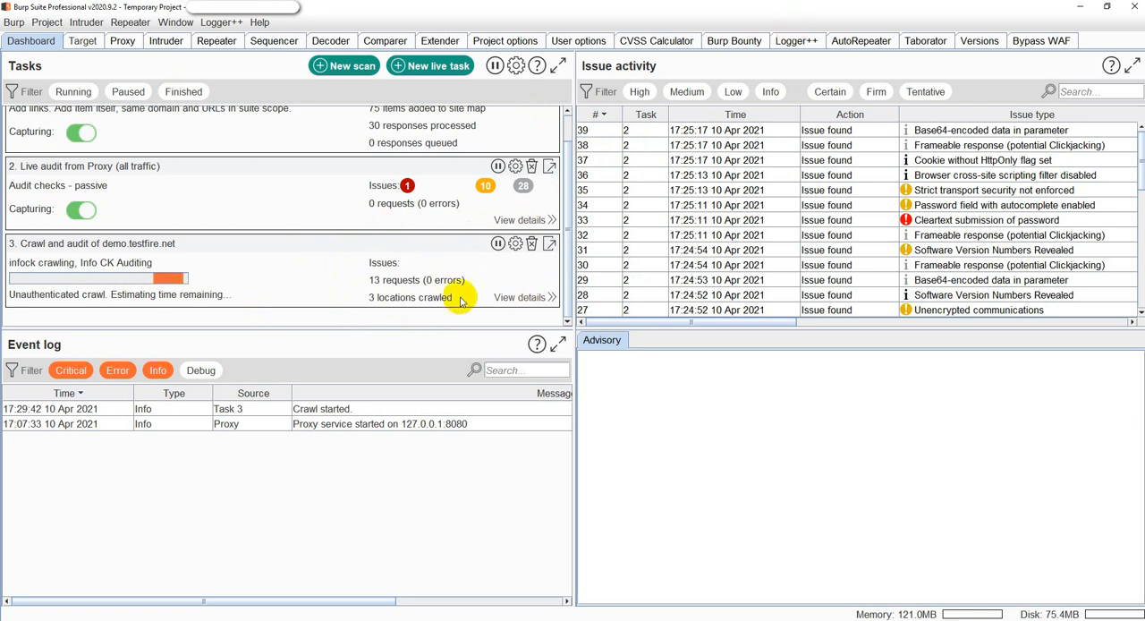
left_click(796, 41)
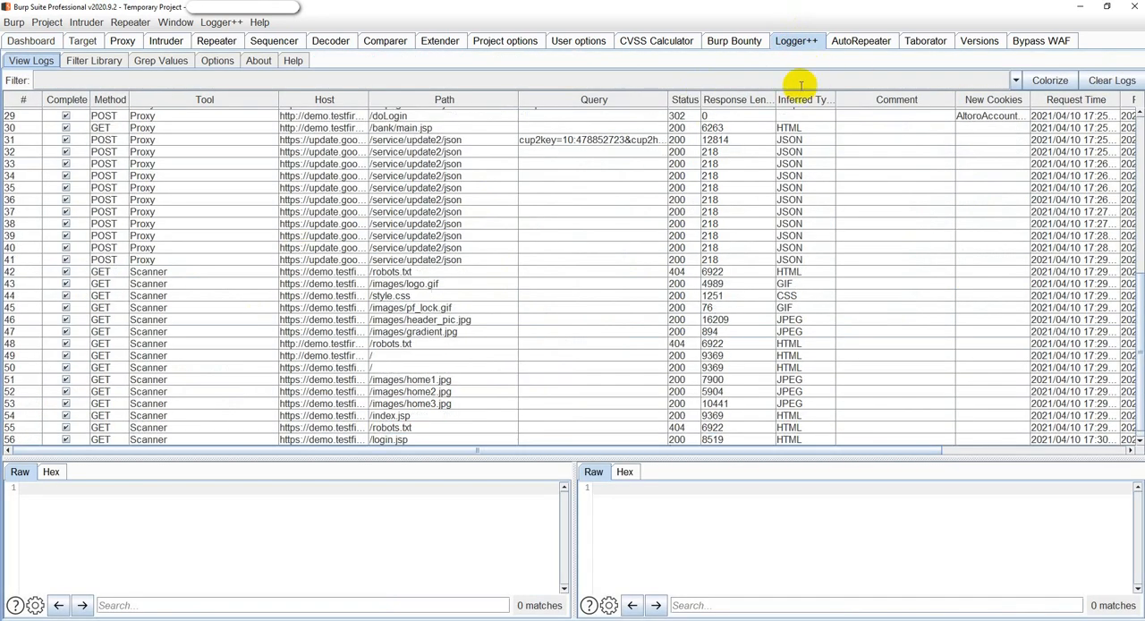
left_click(135, 404)
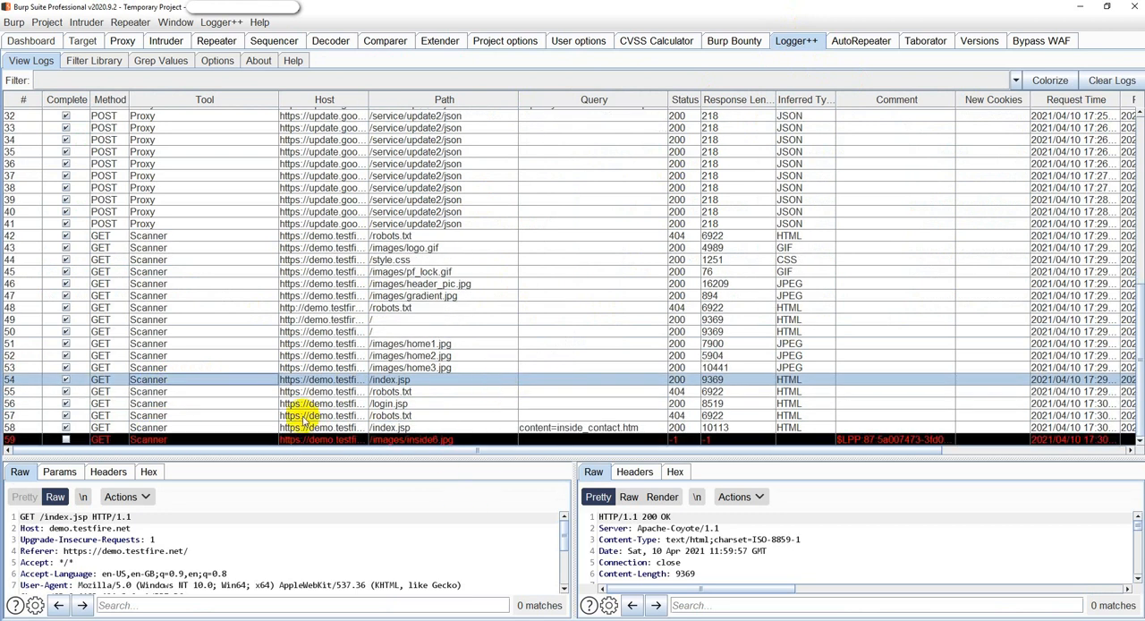
left_click(367, 392)
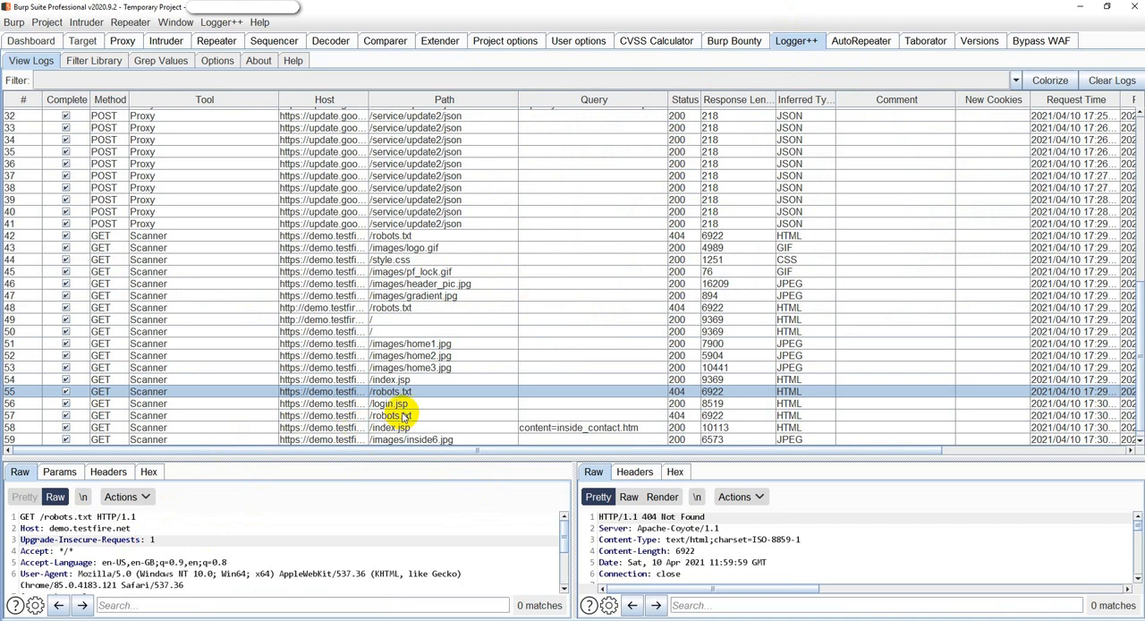
scroll(741, 546, "down", 3)
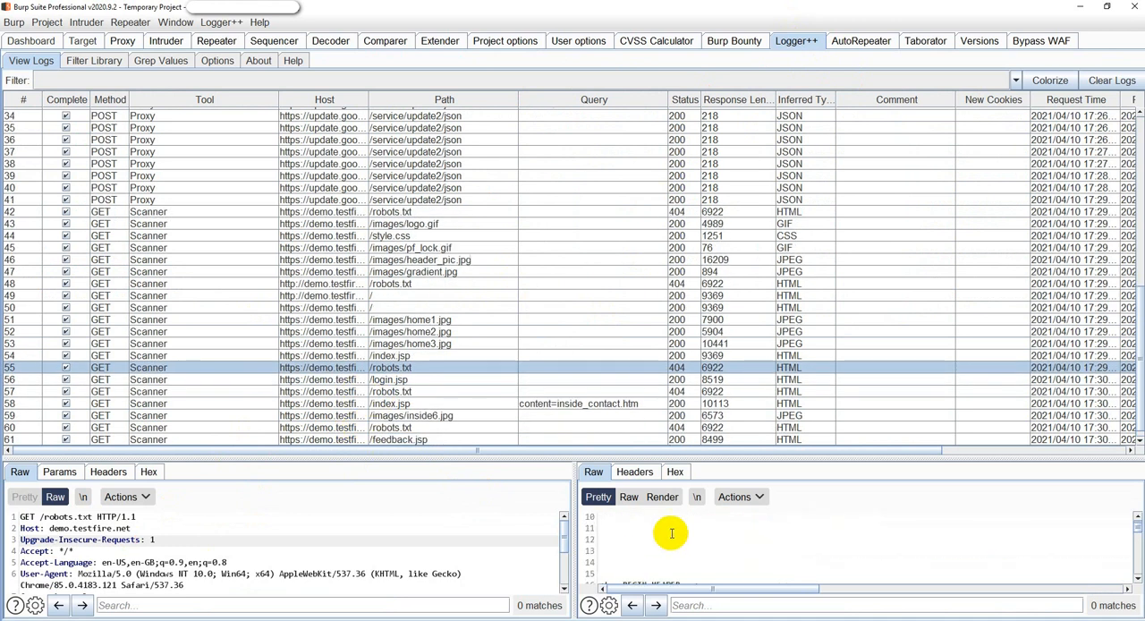
left_click(400, 404)
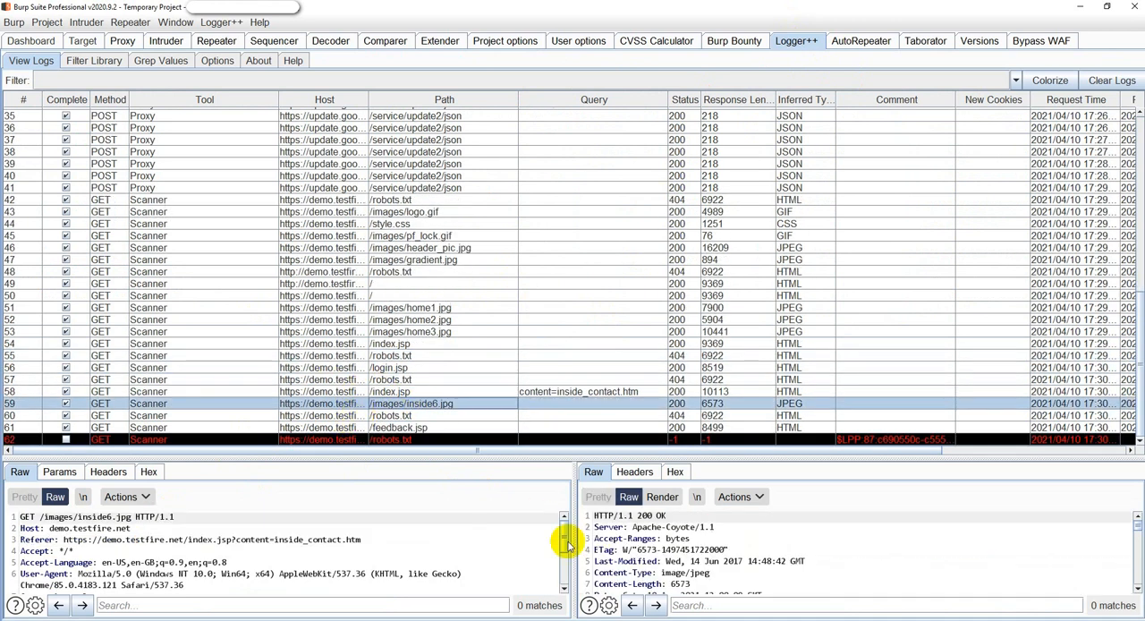
scroll(666, 535, "down", 4)
scroll(666, 535, "down", 2)
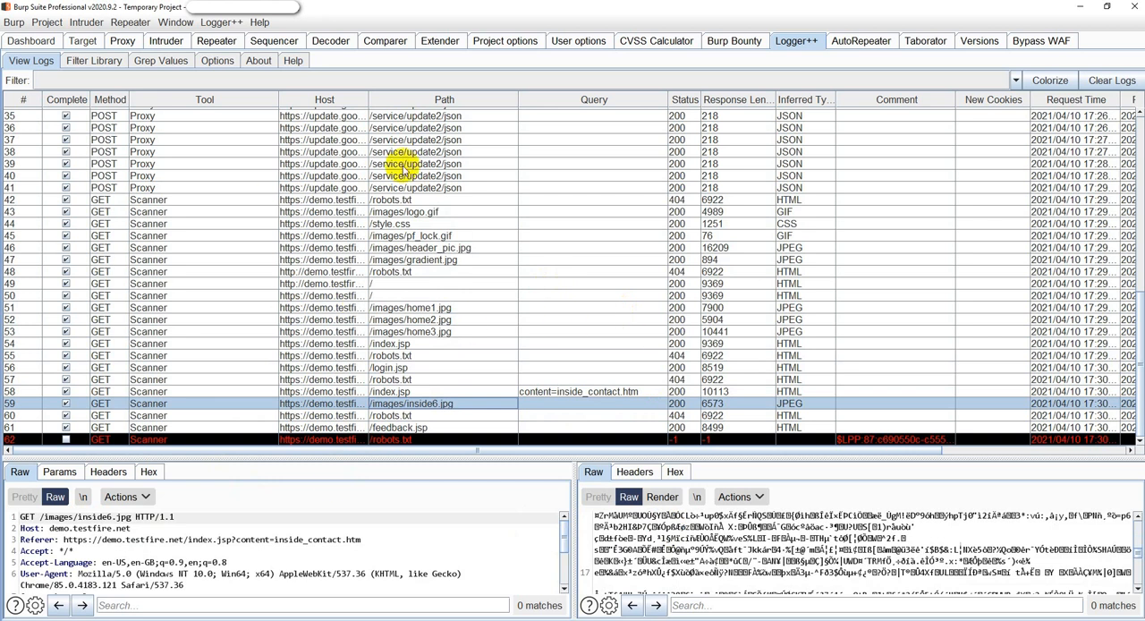
left_click_drag(369, 99, 471, 99)
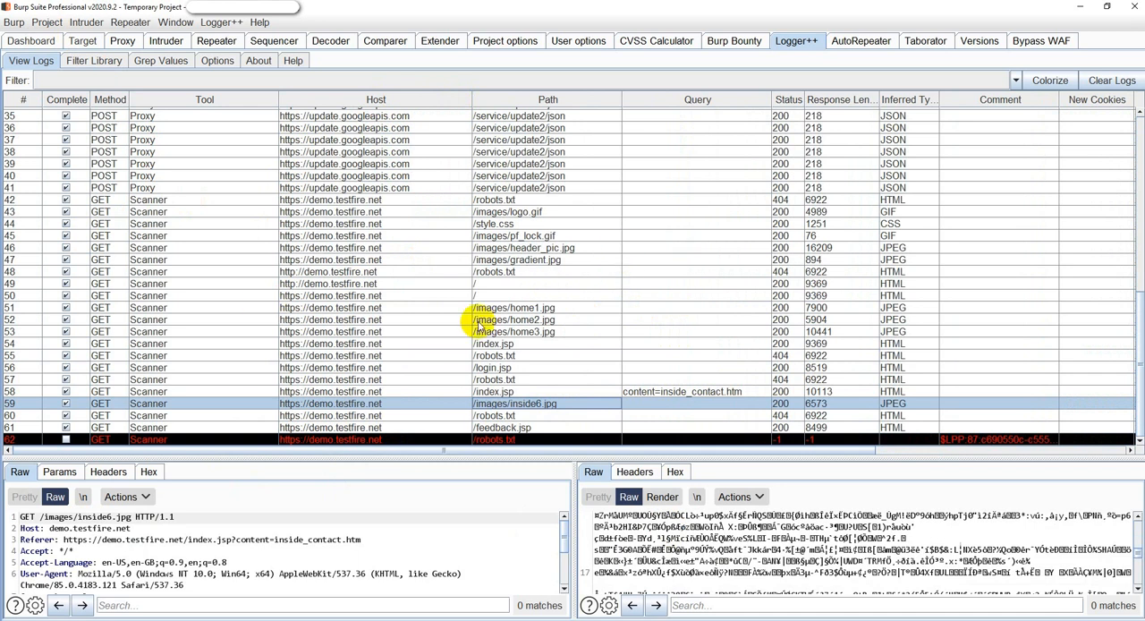
Return to the dashboard and pause the crawl and audit task for demo.testfire.net.
left_click(27, 40)
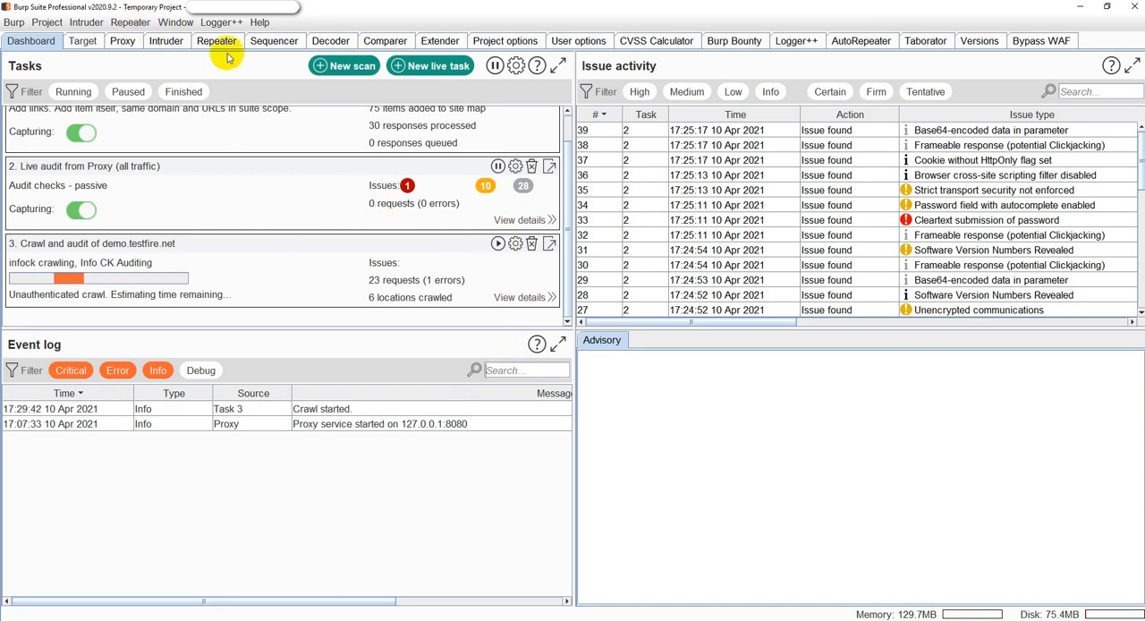
Look through Sequencer's live capture, manual load and analysis options, as well as the Decoder and Comparer tools.
left_click(273, 41)
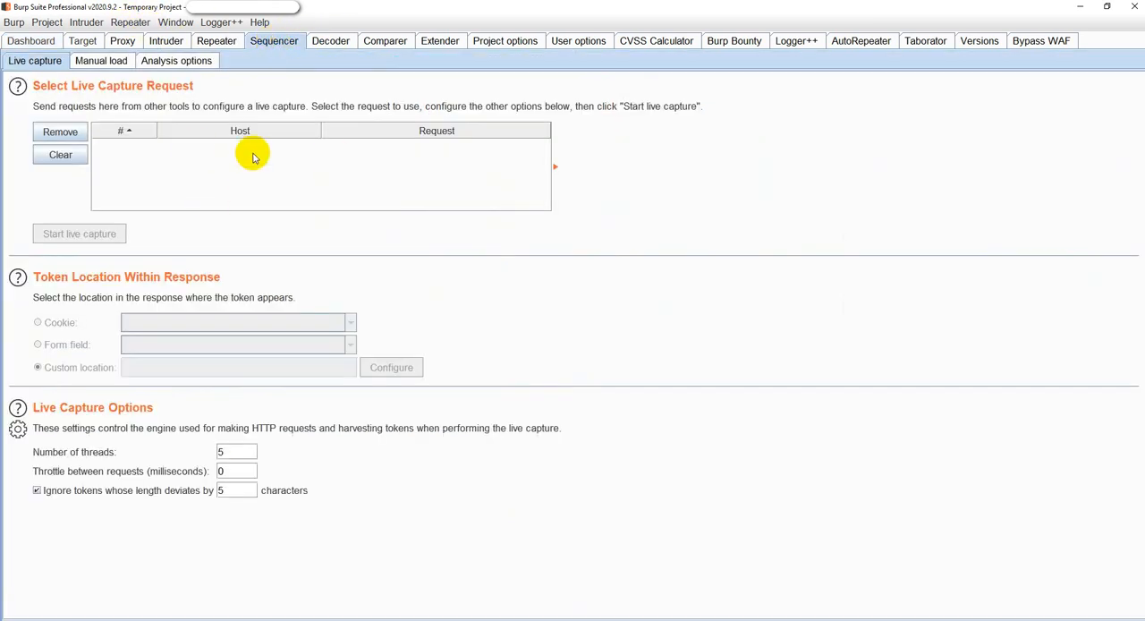
left_click(104, 61)
left_click(177, 61)
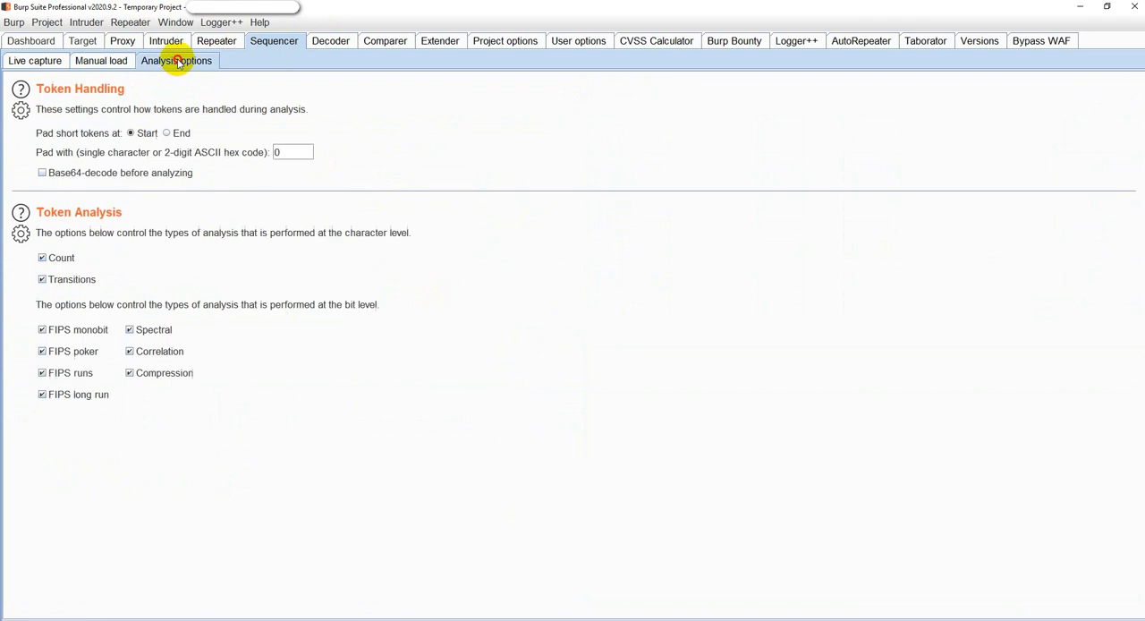
left_click(333, 42)
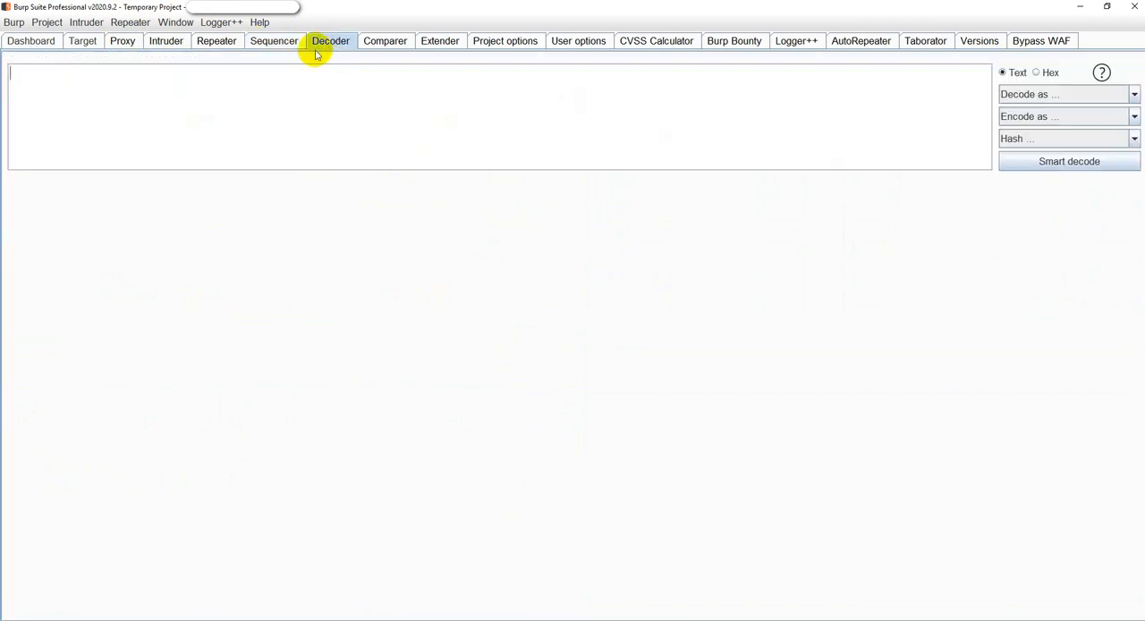
left_click(387, 41)
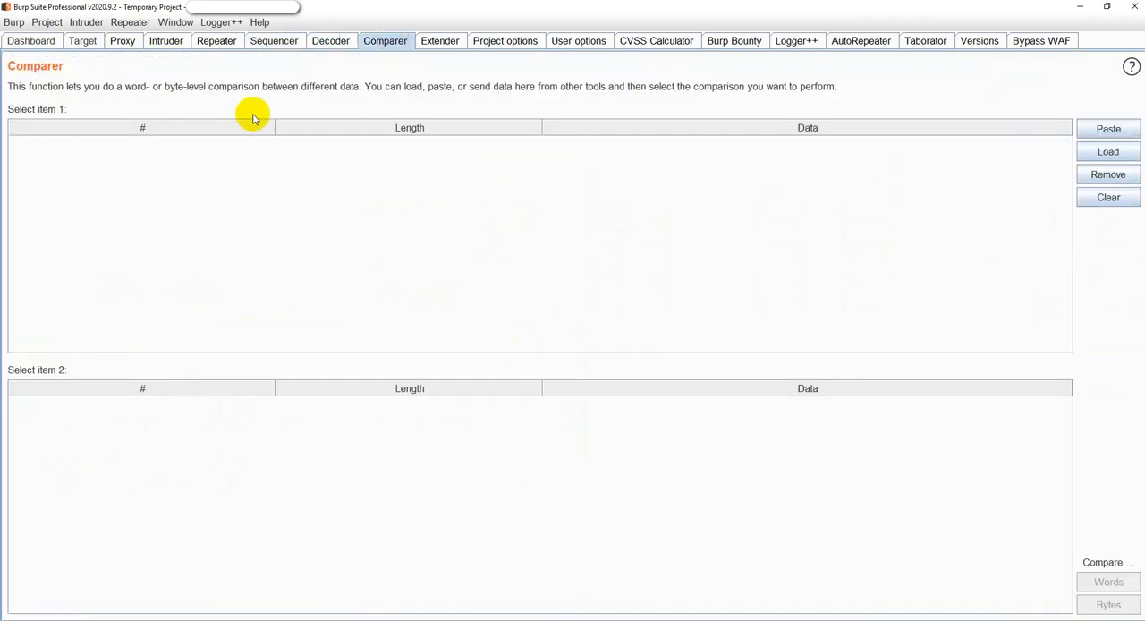
View the installed extensions in Extender, and sort the BApp Store list by Detail with Pro extensions first.
left_click(451, 38)
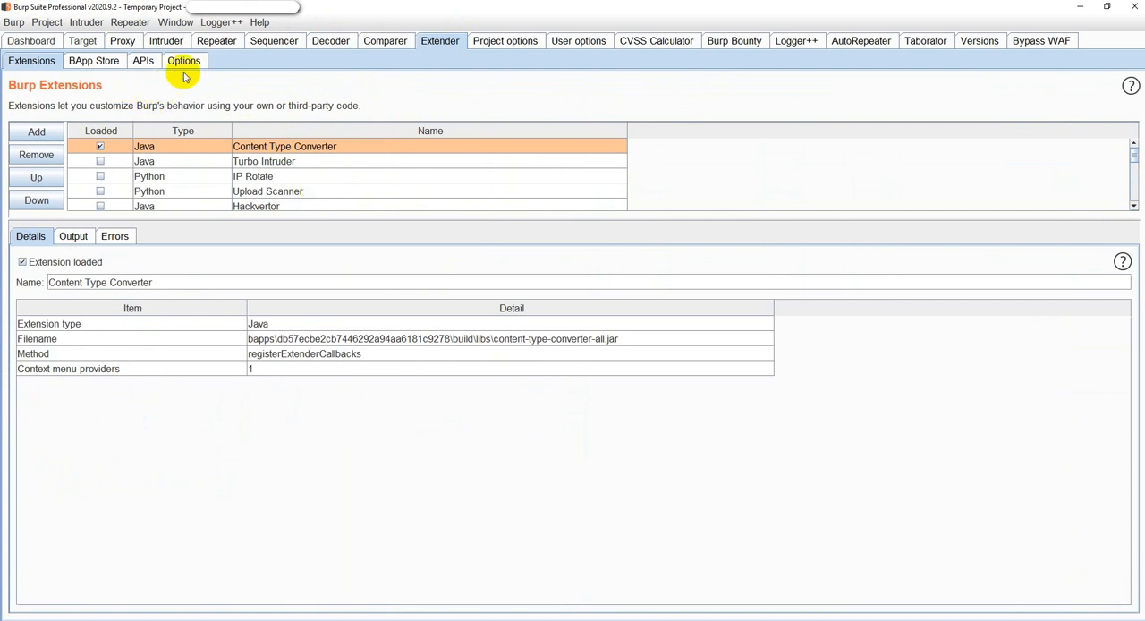
left_click(100, 59)
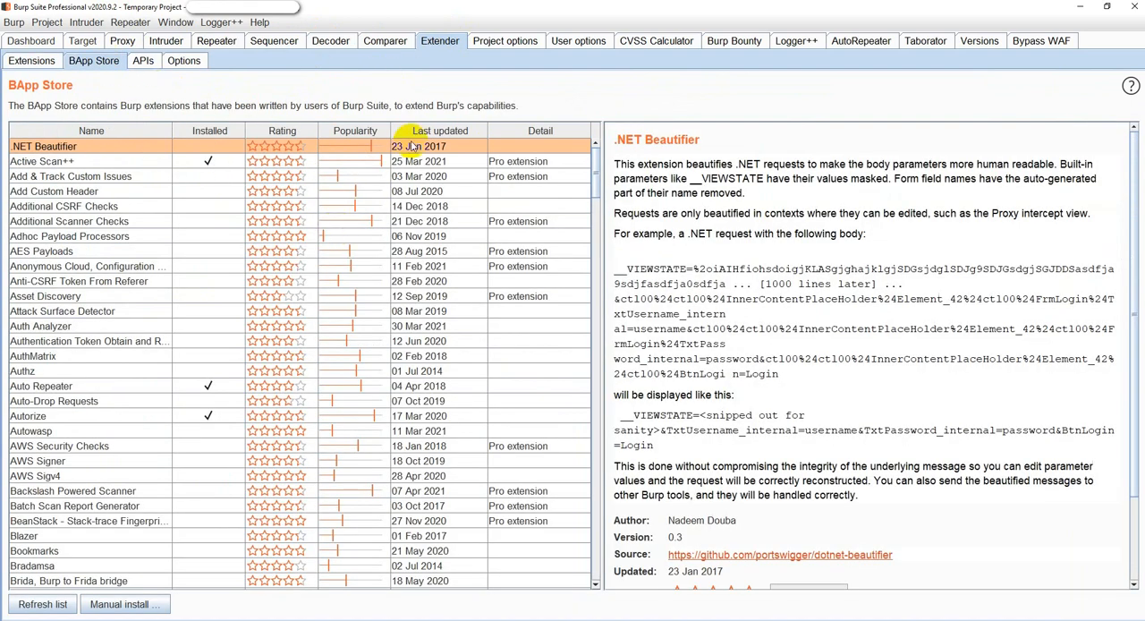
left_click(540, 133)
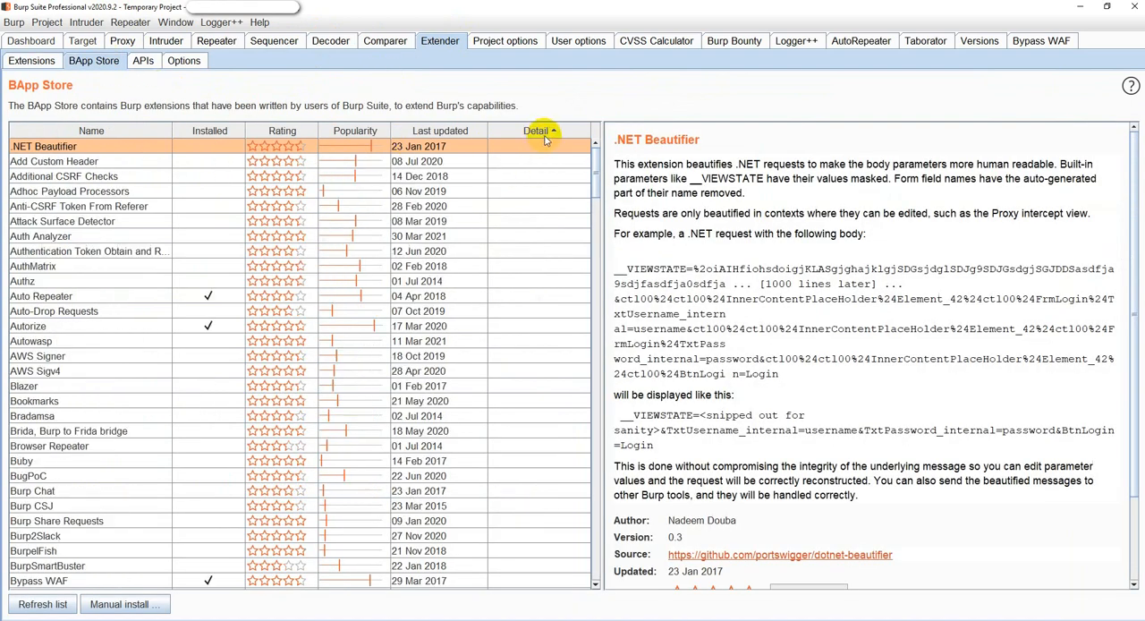
left_click(543, 133)
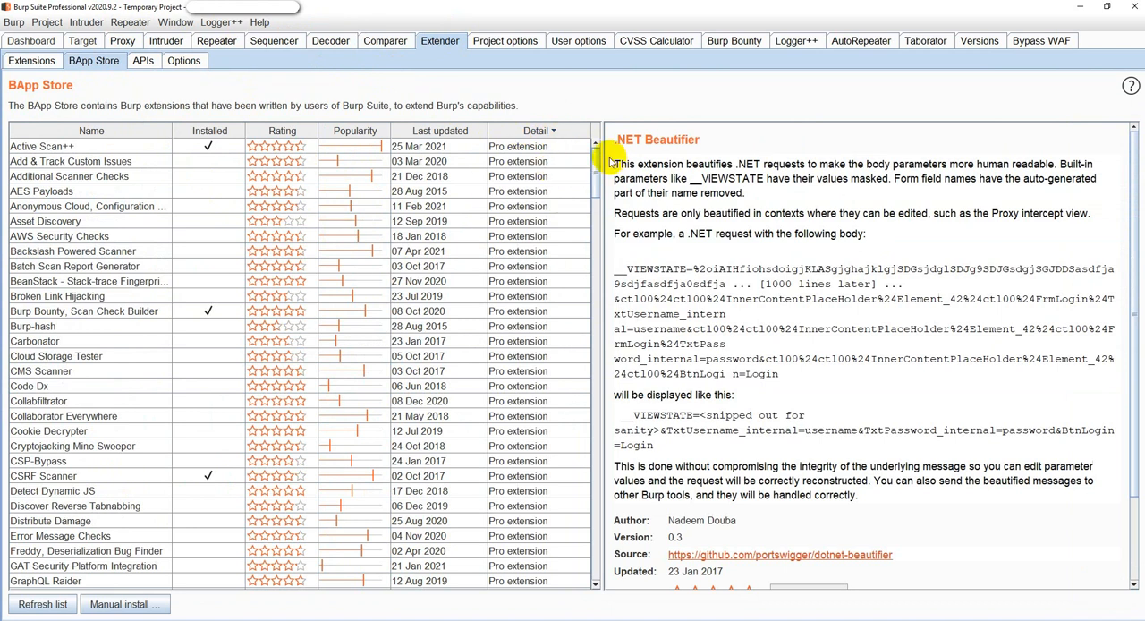
View the details of the Backslash Powered Scanner extension in the BApp Store.
left_click_drag(592, 178, 608, 116)
left_click(504, 254)
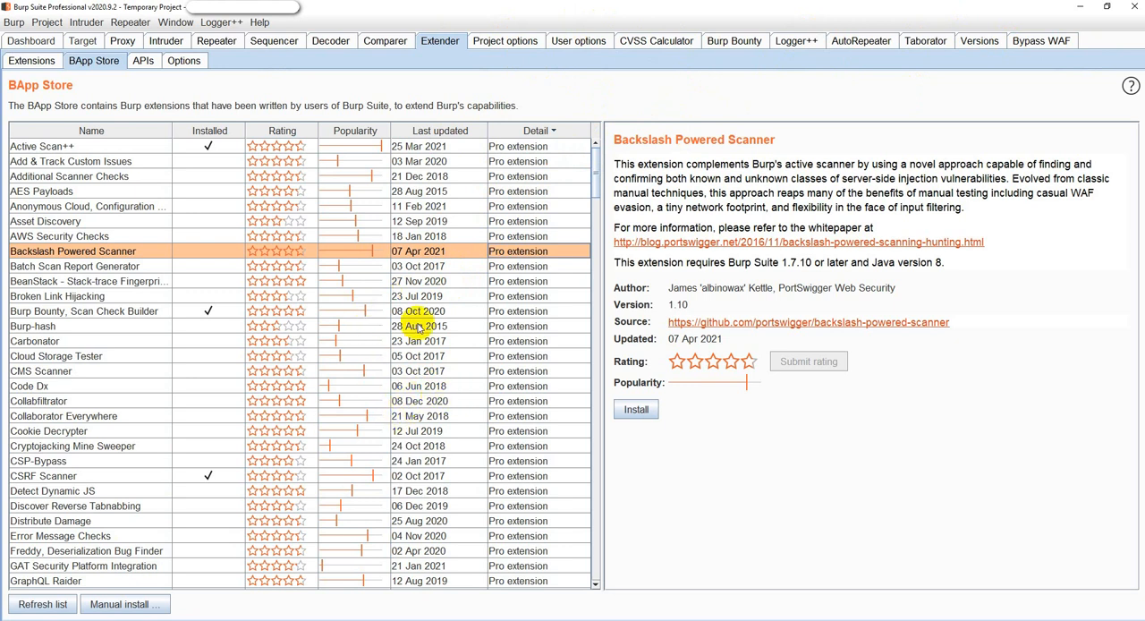
Look through the project options for connections, including platform authentication, upstream proxies, timeouts and hostname resolution.
left_click(517, 45)
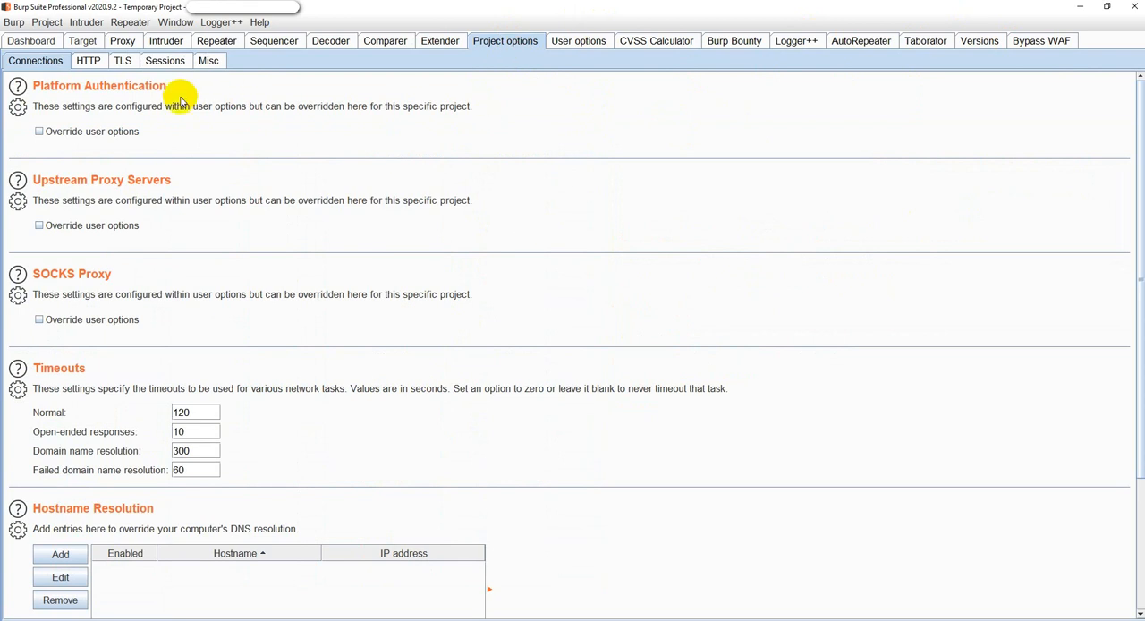
scroll(242, 224, "down", 3)
scroll(243, 238, "up", 3)
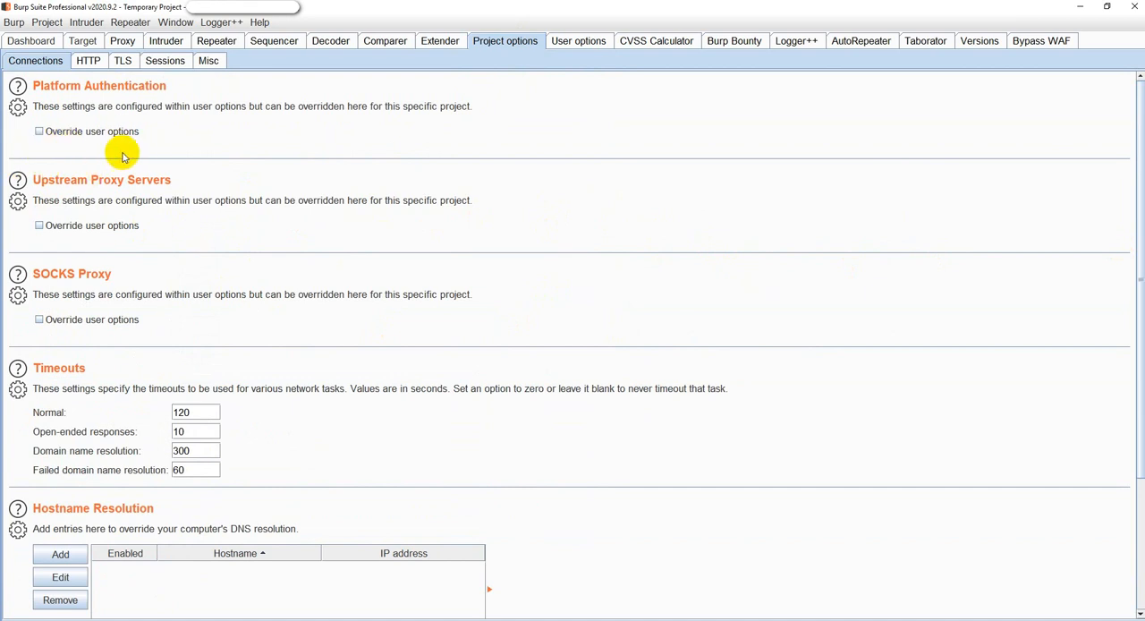
left_click(90, 61)
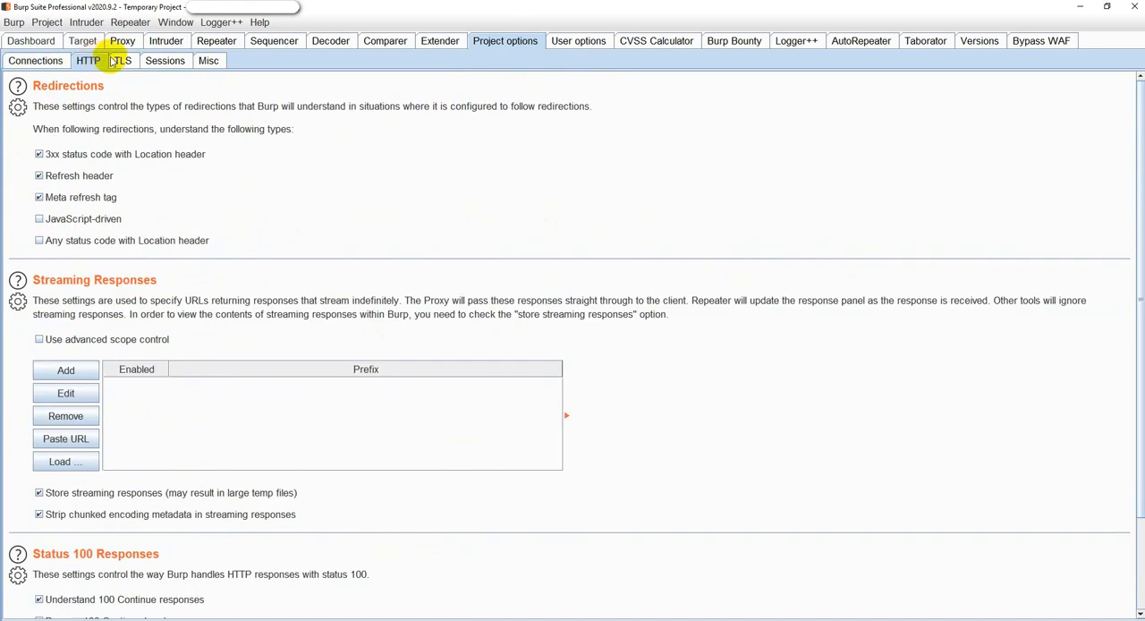
left_click(41, 62)
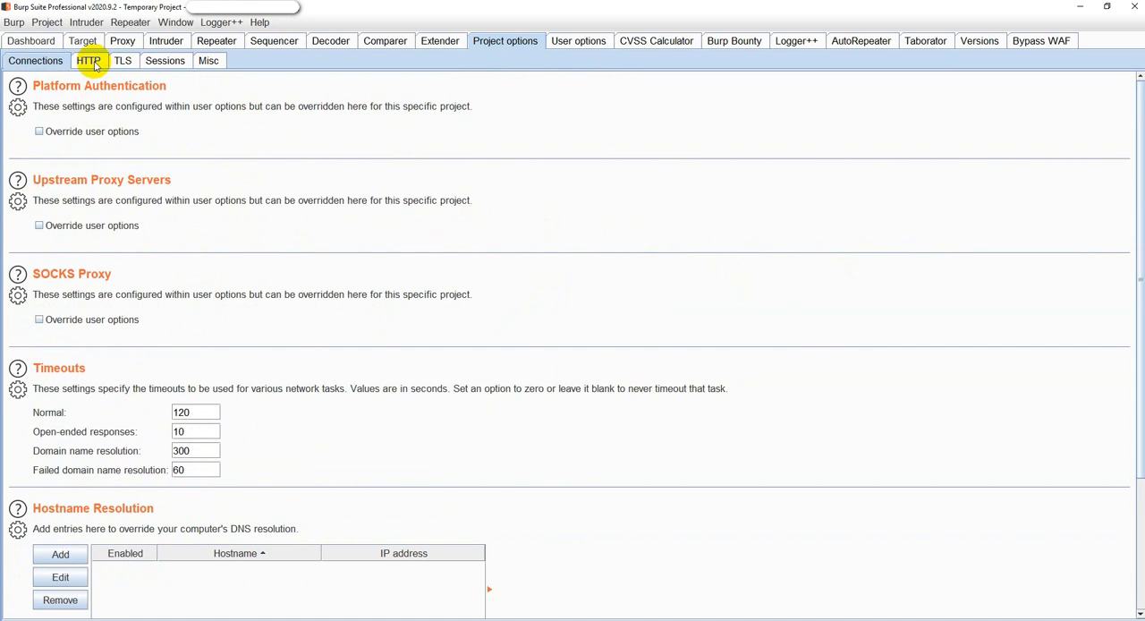
scroll(147, 272, "down", 2)
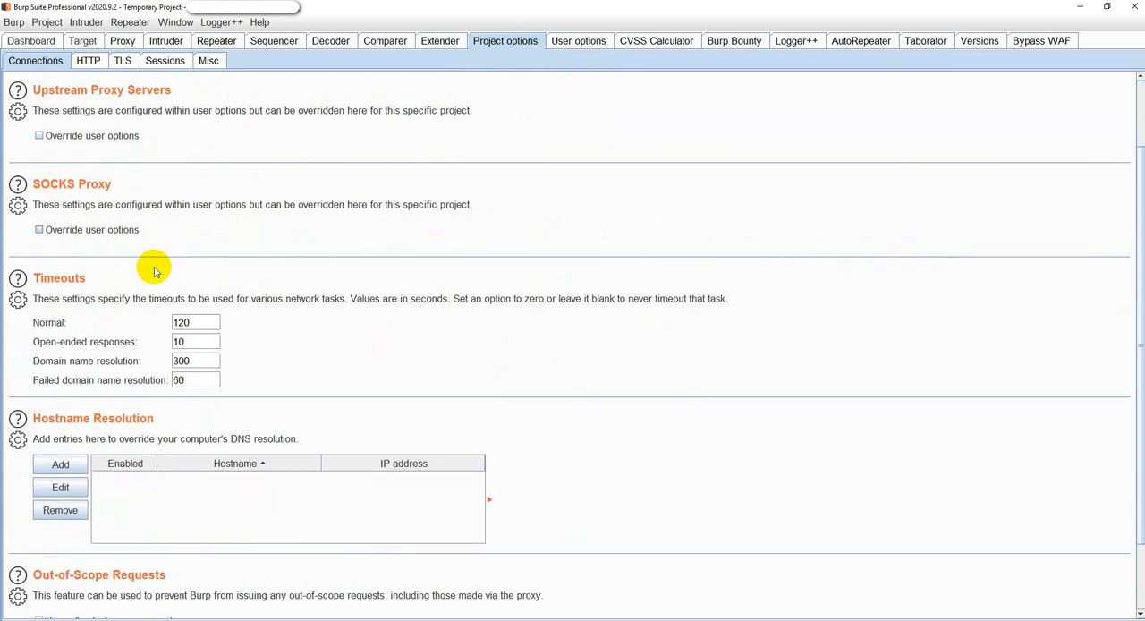
scroll(157, 263, "down", 2)
scroll(179, 243, "up", 4)
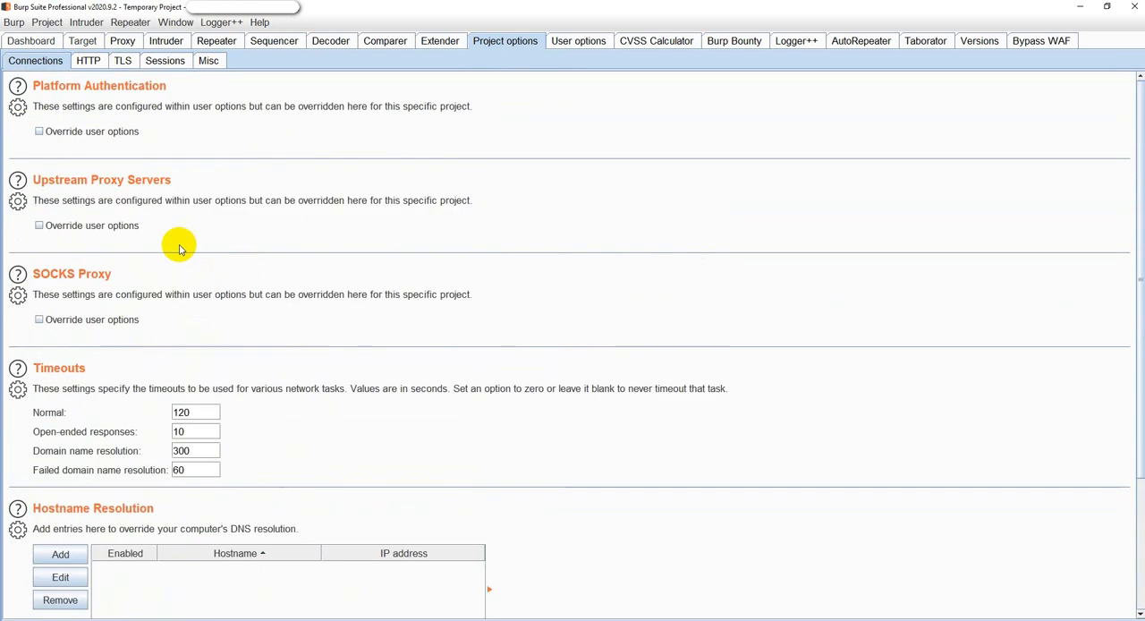
Examine the project's HTTP options for redirections, streaming responses, status 100 responses and HTTP/2.
left_click(94, 61)
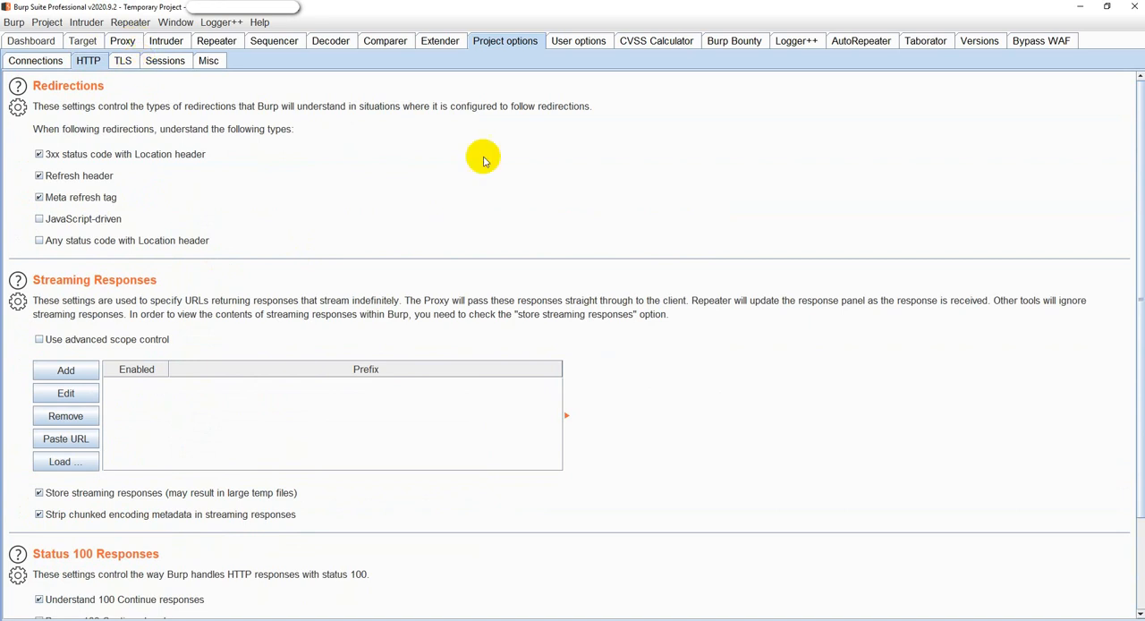
scroll(149, 238, "down", 1)
scroll(76, 346, "up", 1)
scroll(178, 294, "down", 3)
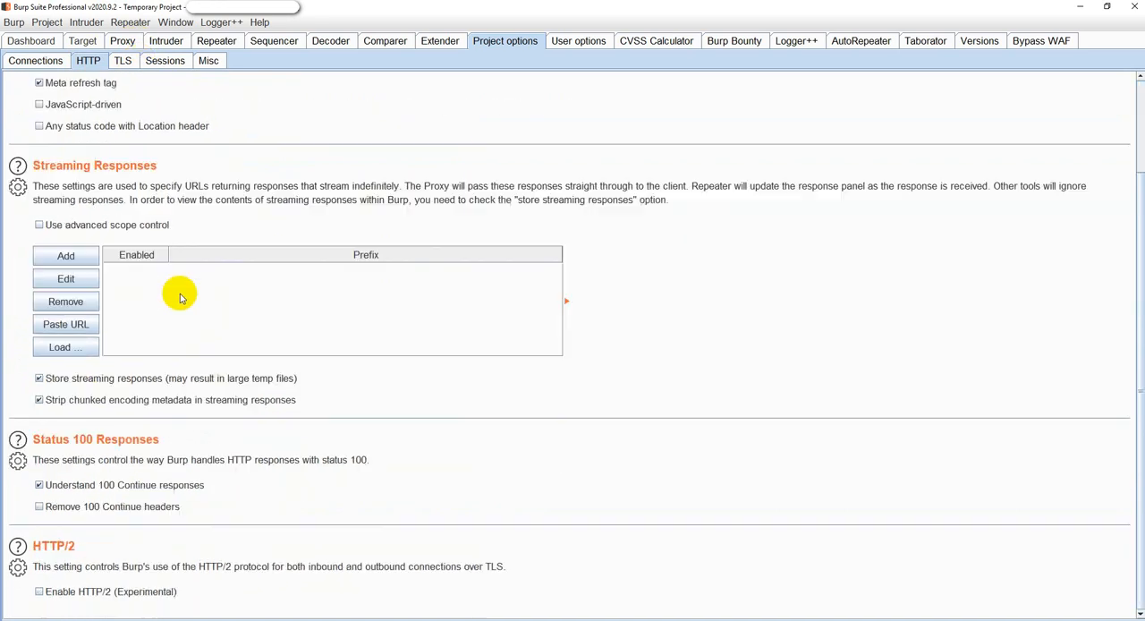
scroll(179, 274, "up", 3)
scroll(179, 264, "down", 2)
Review the project's session handling and TLS options, plus the miscellaneous settings for scheduled tasks, Collaborator server, logging and embedded browser.
left_click(167, 61)
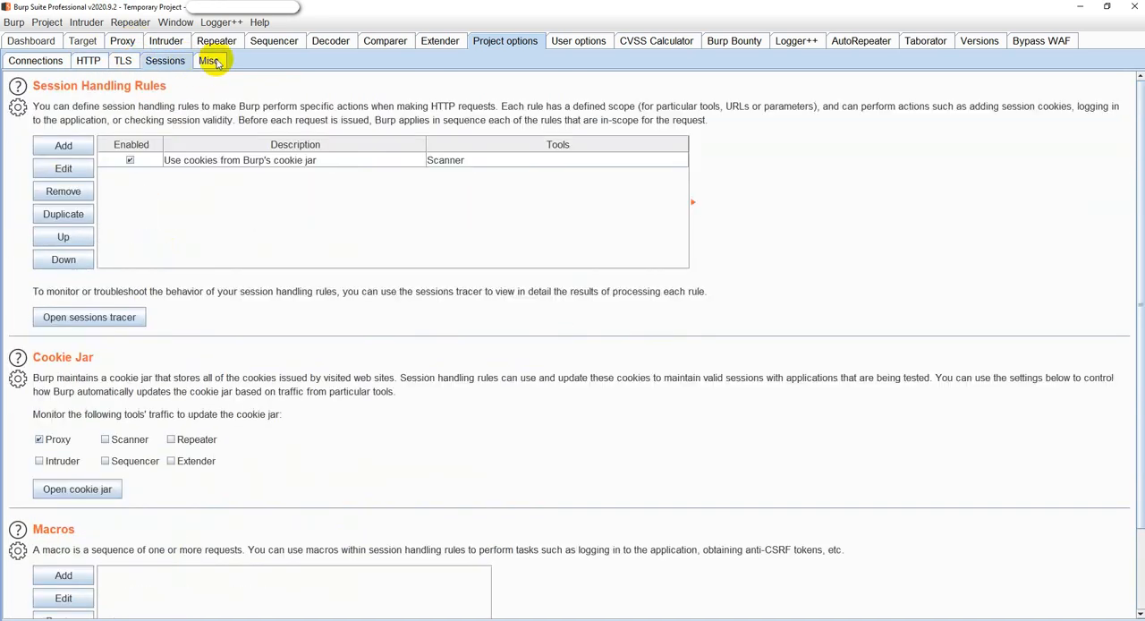
left_click(125, 60)
left_click(211, 61)
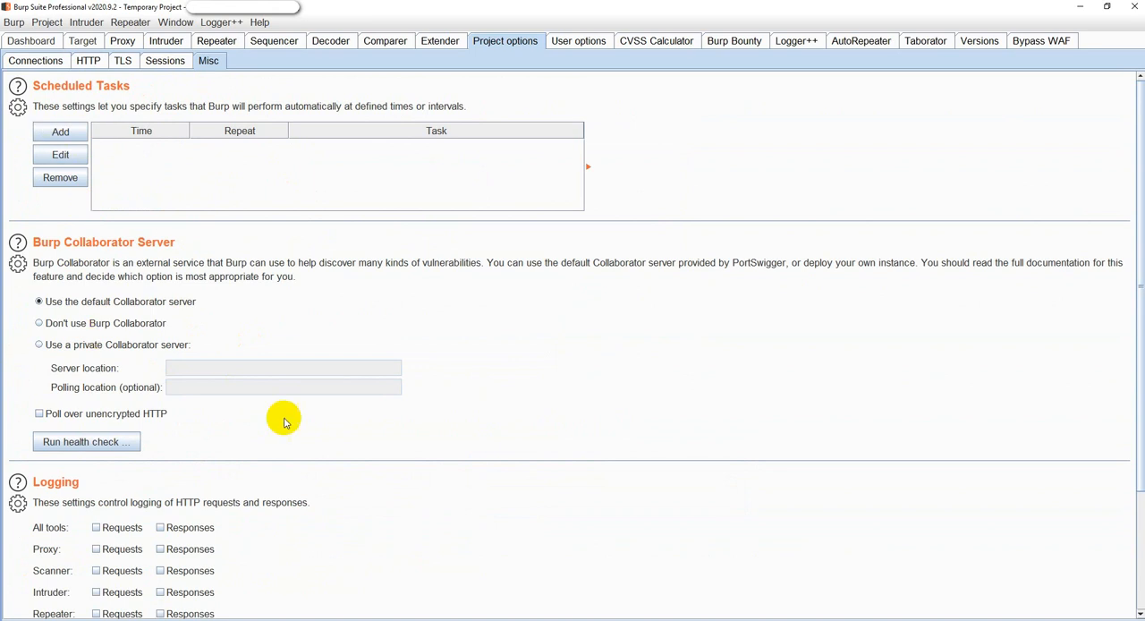
scroll(275, 443, "down", 2)
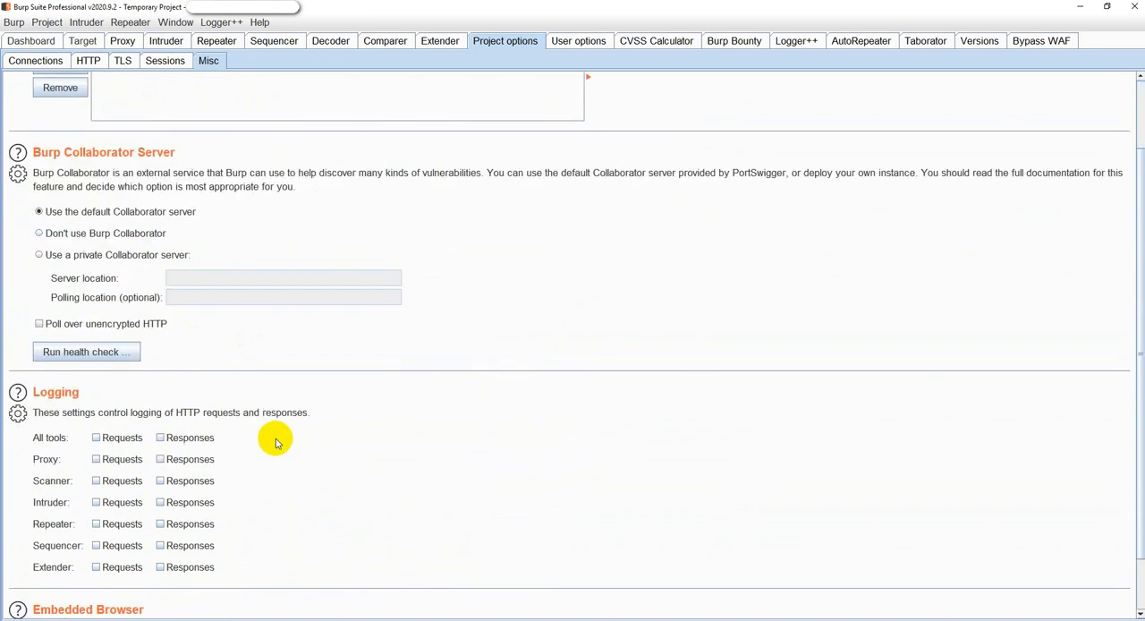
scroll(153, 486, "down", 2)
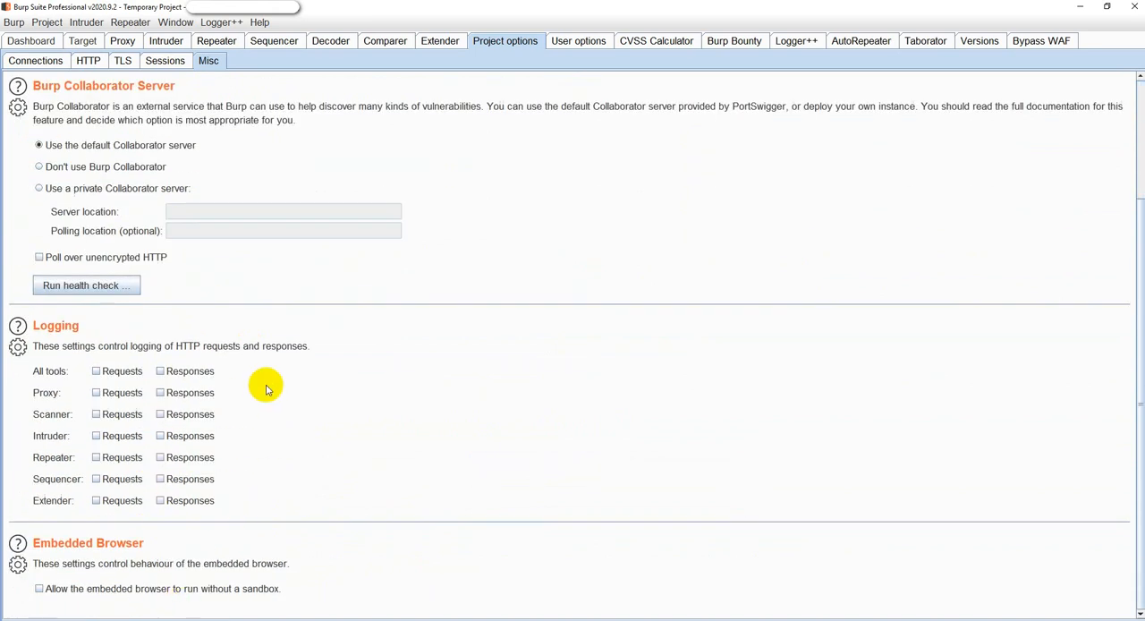
scroll(268, 403, "up", 3)
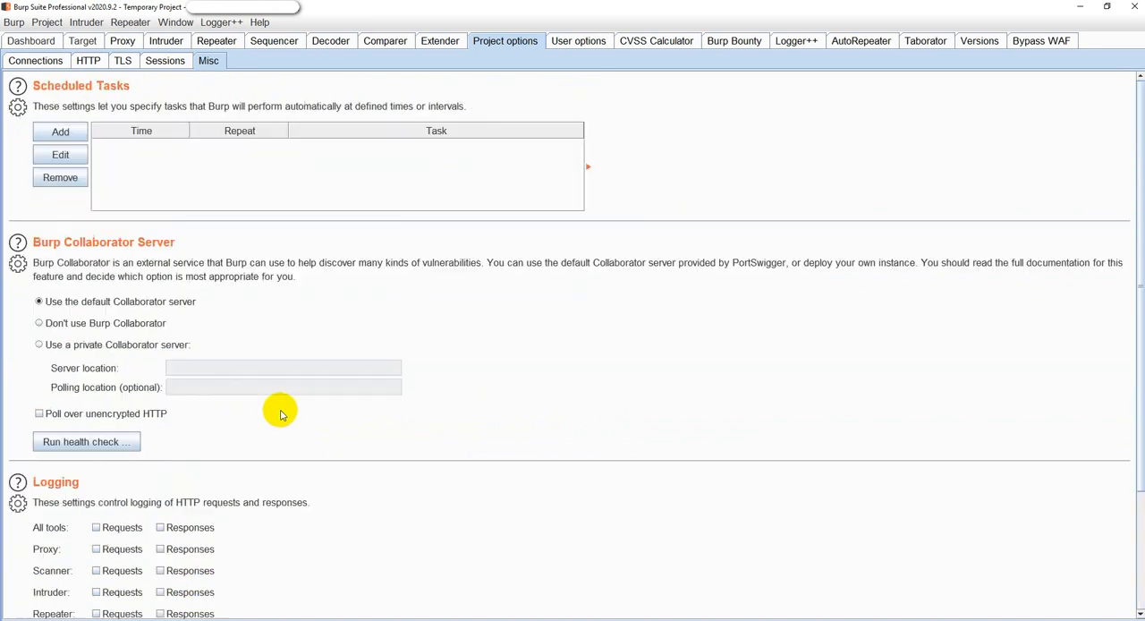
Look through the user-level connection options for platform authentication, upstream proxy servers and the SOCKS proxy.
left_click(580, 42)
scroll(189, 183, "down", 3)
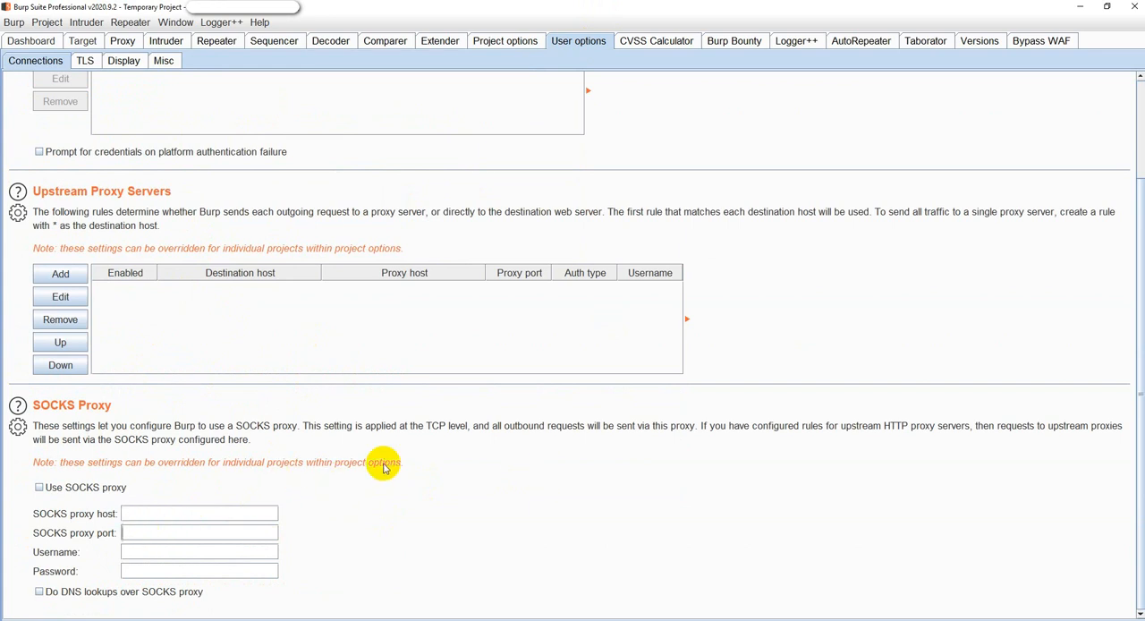
scroll(669, 320, "up", 3)
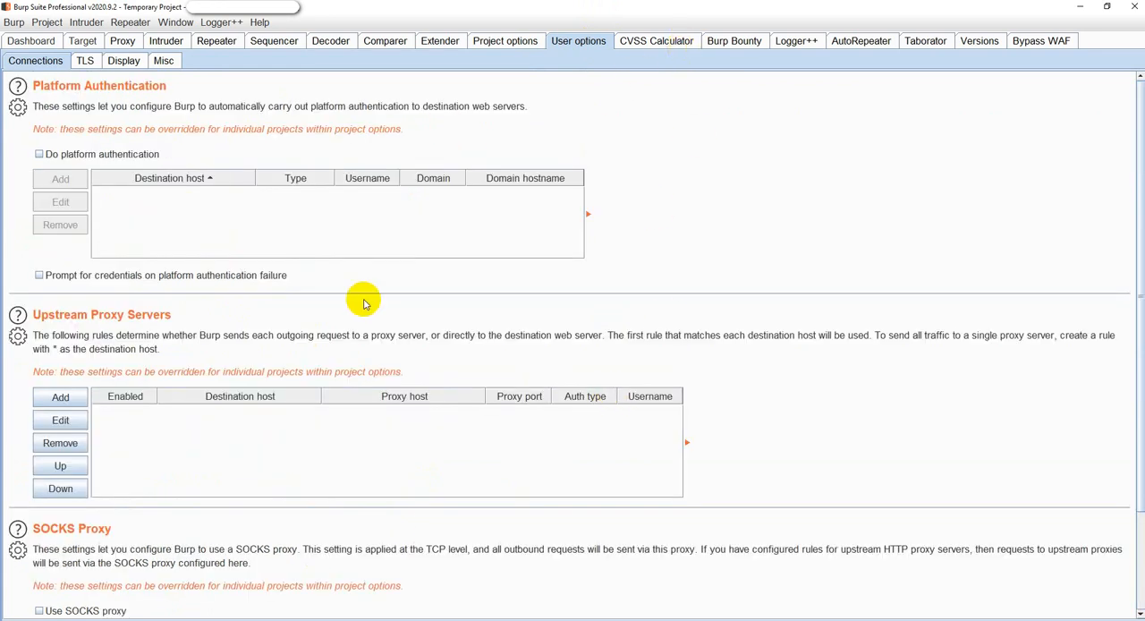
Return to the dashboard and compare the advisories for the cleartext password submission, software version and frameable response issues.
left_click(36, 41)
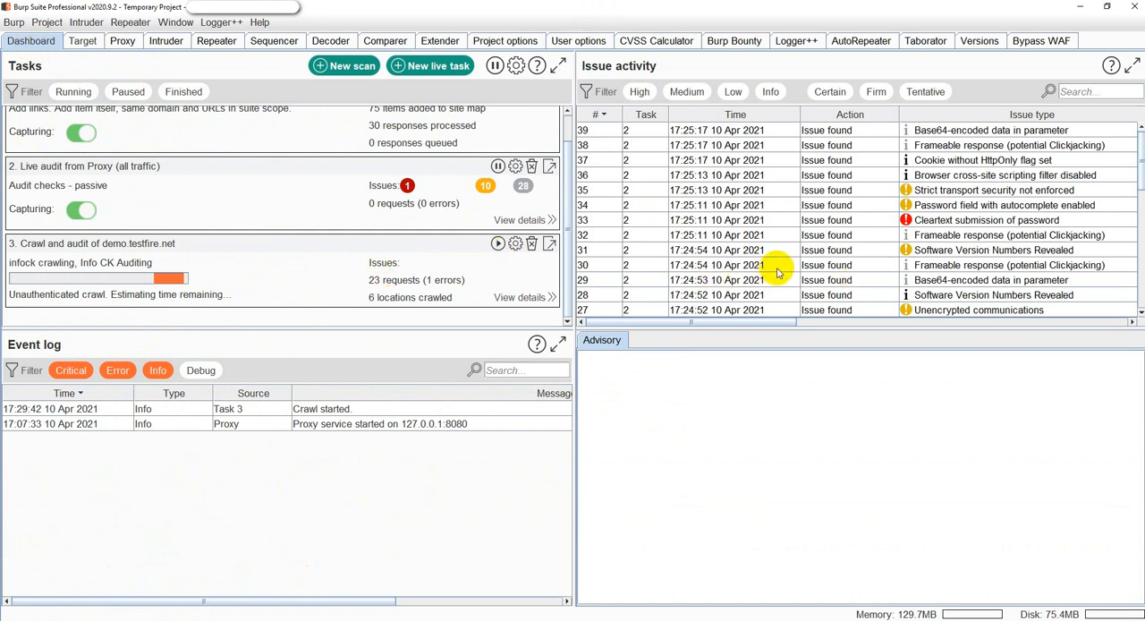
left_click(815, 145)
left_click(862, 220)
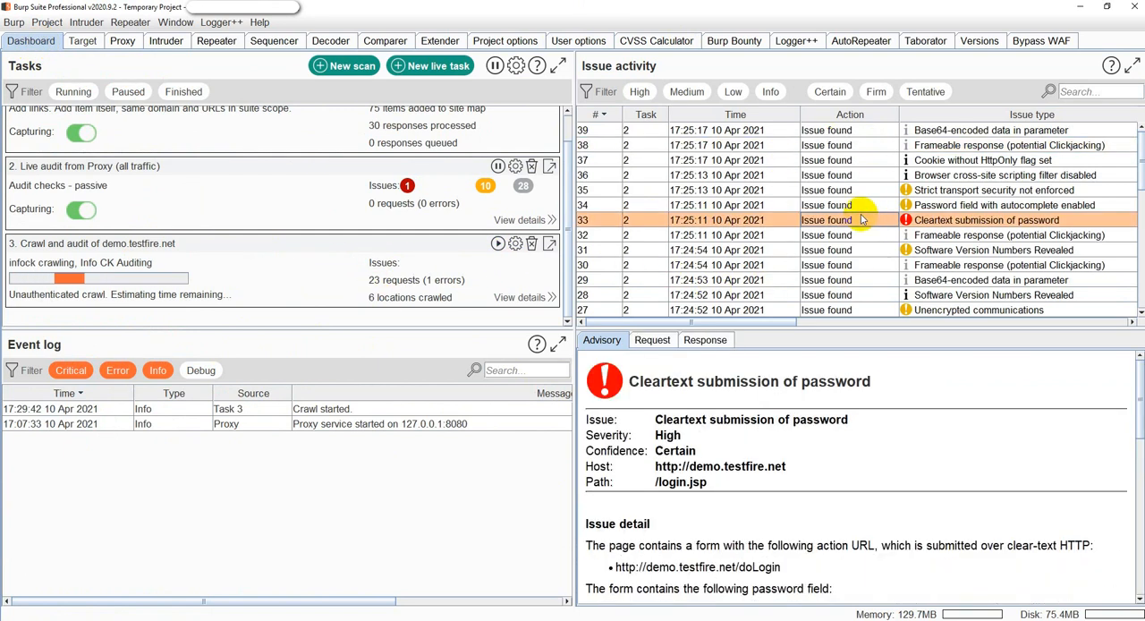
left_click(1055, 250)
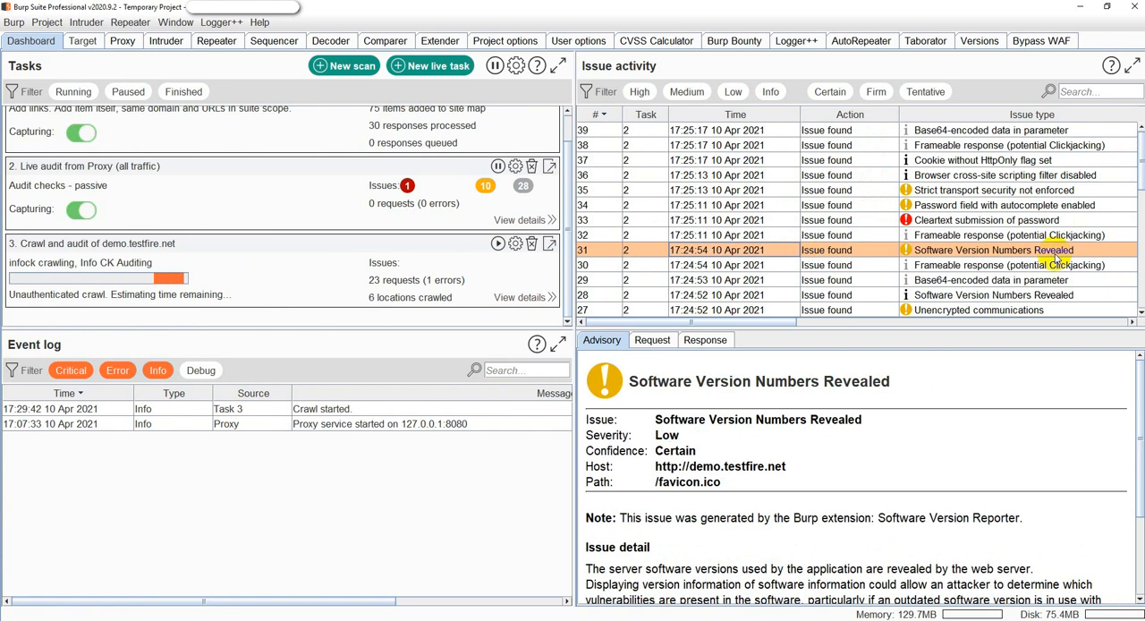
left_click(955, 234)
left_click(903, 221)
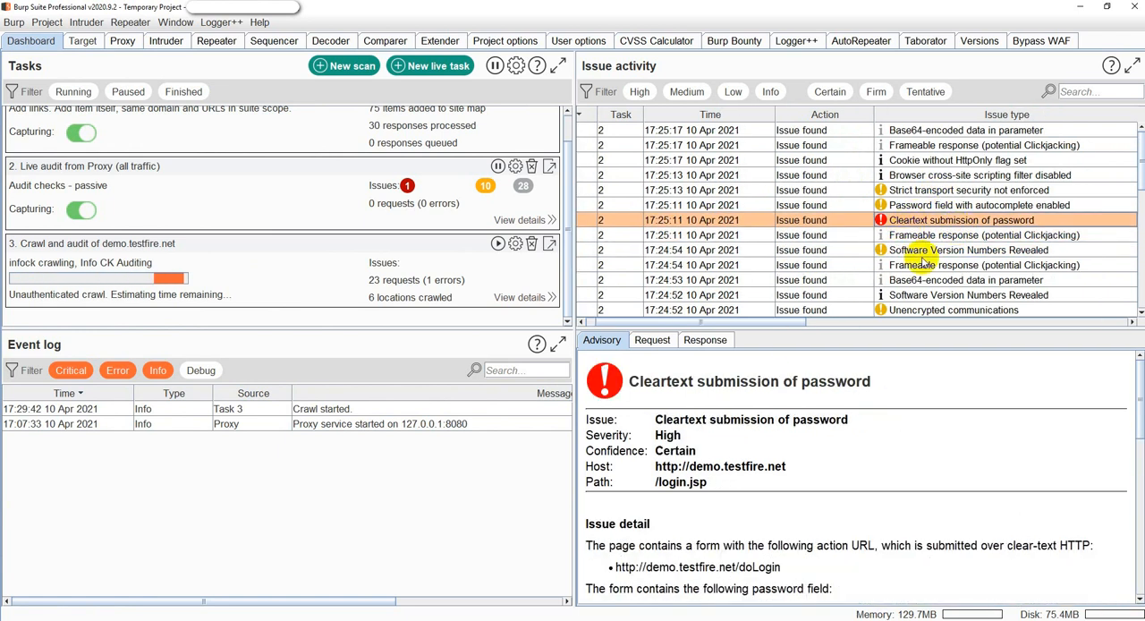
left_click(926, 251)
left_click(928, 234)
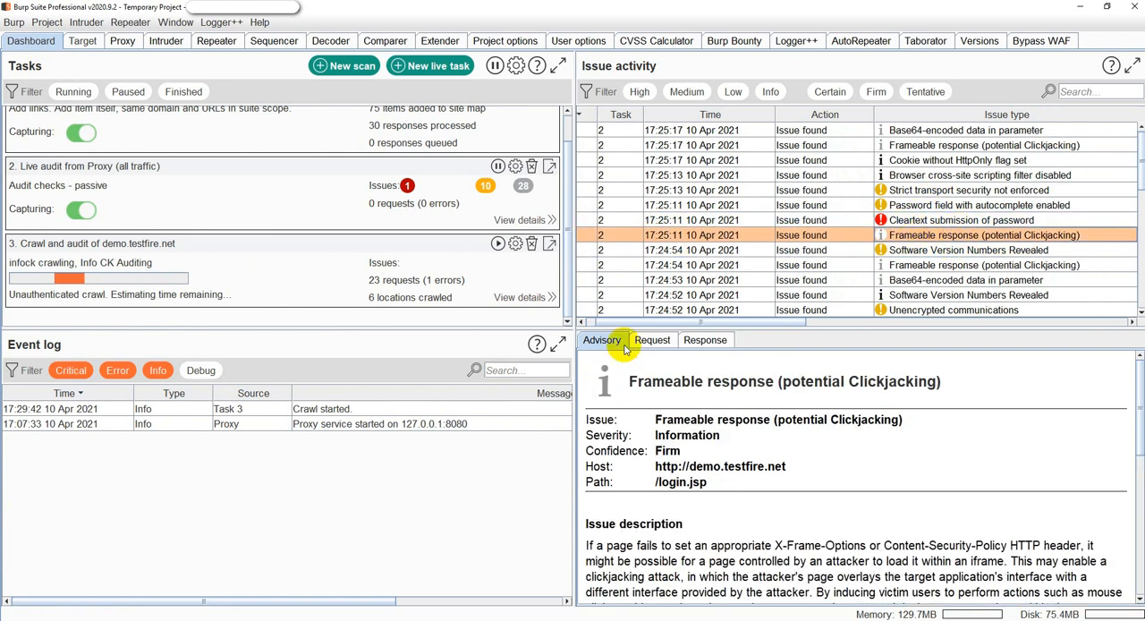
Inspect the requests and responses behind two of the "Frameable response (potential Clickjacking)" issues.
left_click(652, 340)
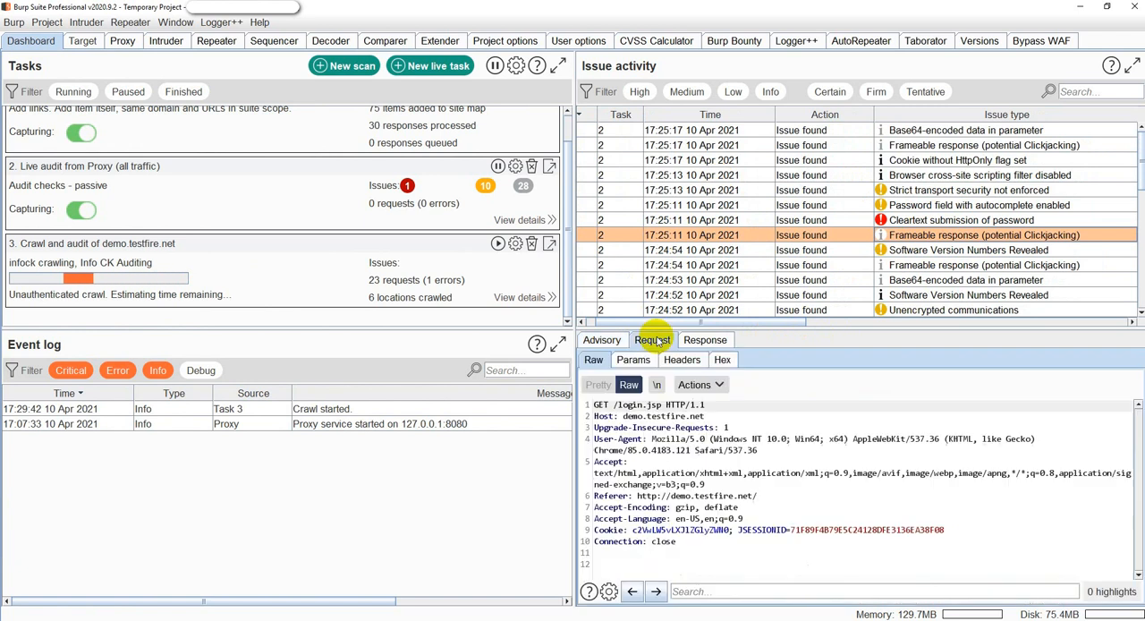
left_click(700, 340)
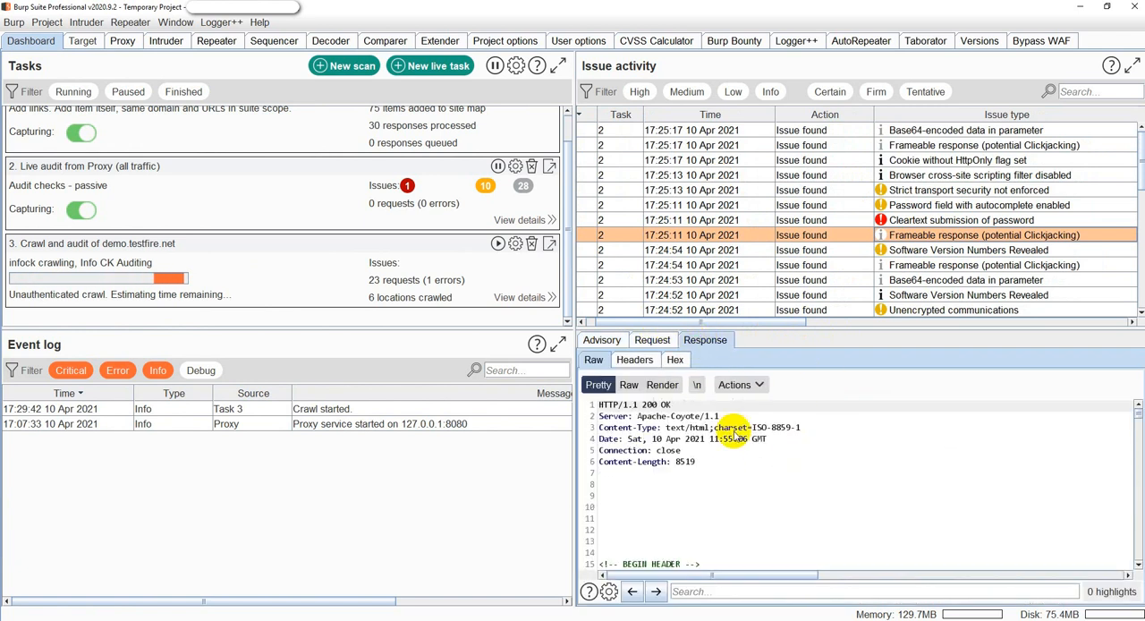
left_click(659, 341)
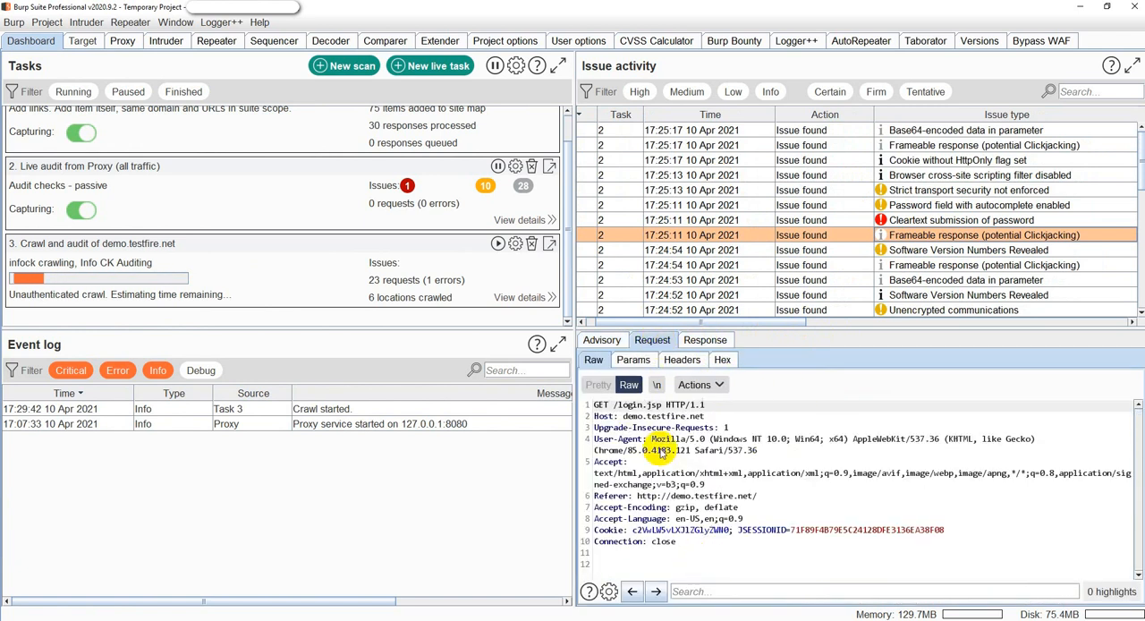
left_click(603, 339)
scroll(926, 267, "down", 2)
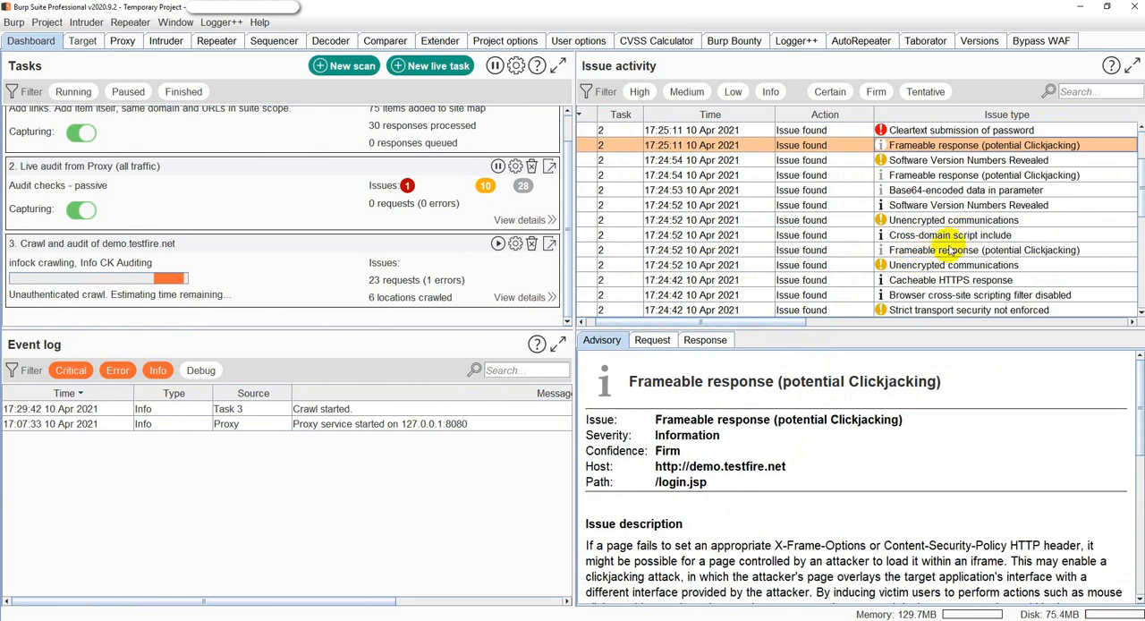
left_click(950, 250)
left_click(652, 340)
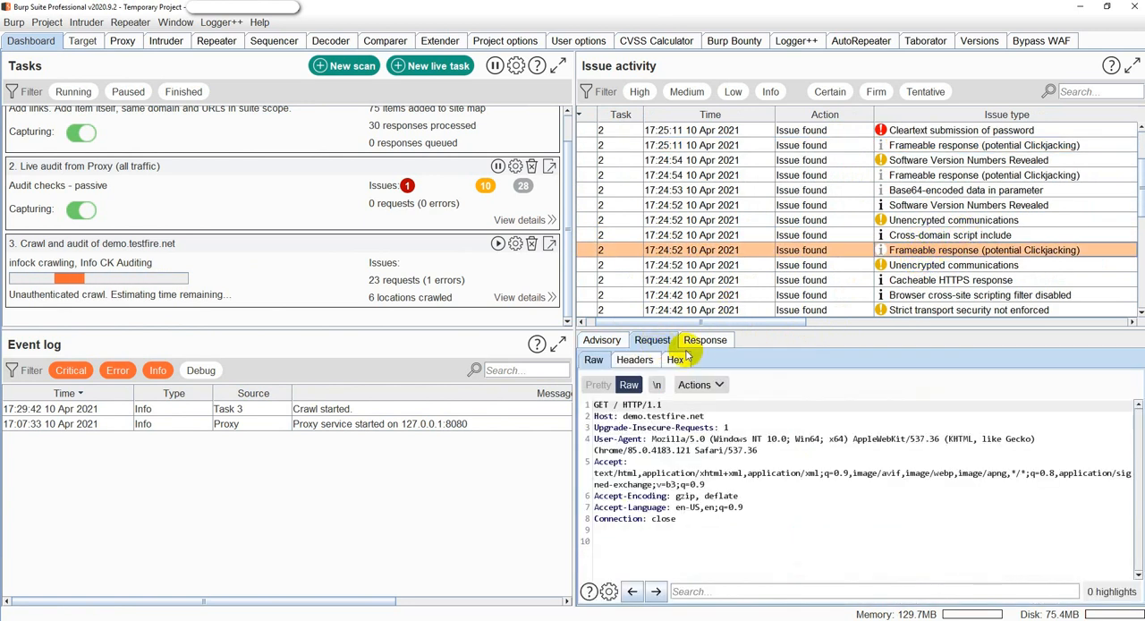
left_click(703, 340)
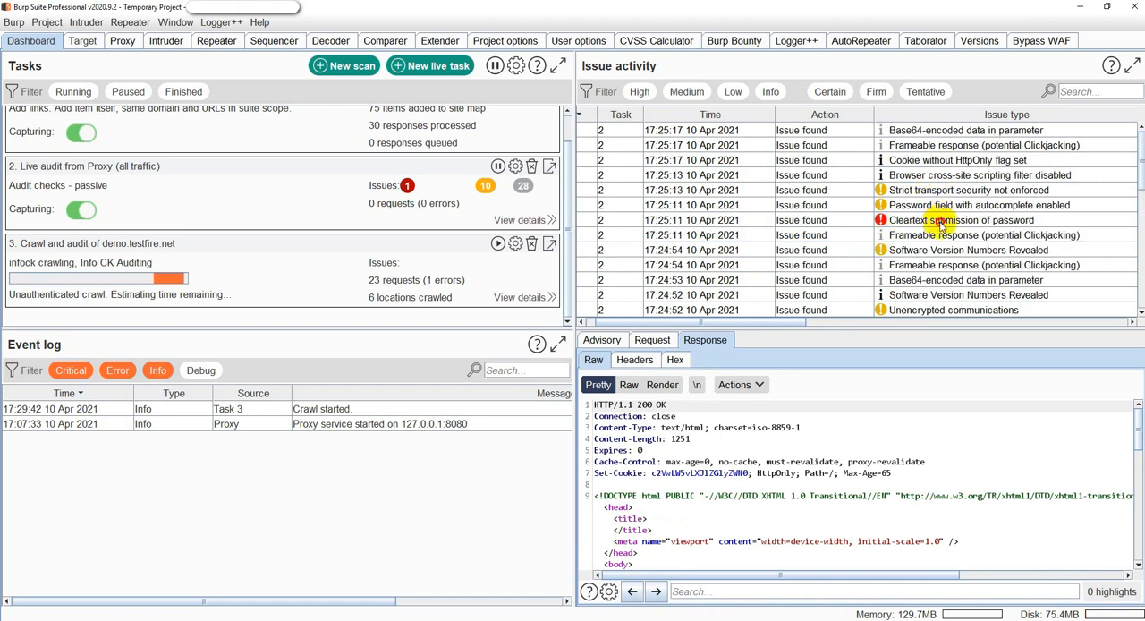
Jump to the highlighted evidence in the "Cleartext submission of password" response, and read the issue's advisory through to its remediation.
left_click(939, 221)
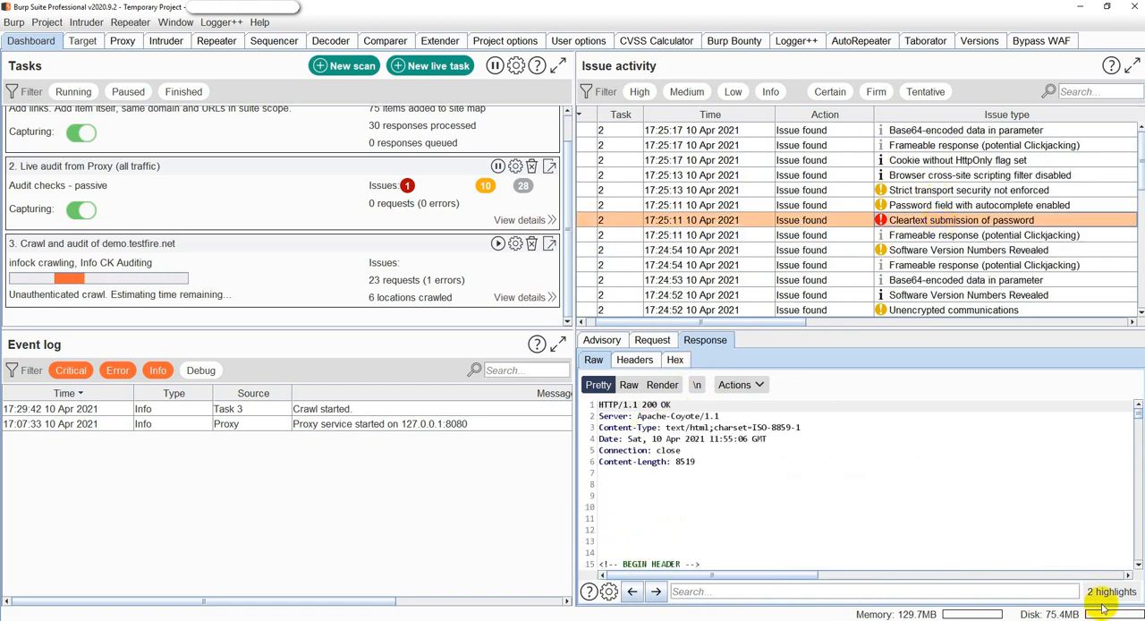
left_click(656, 591)
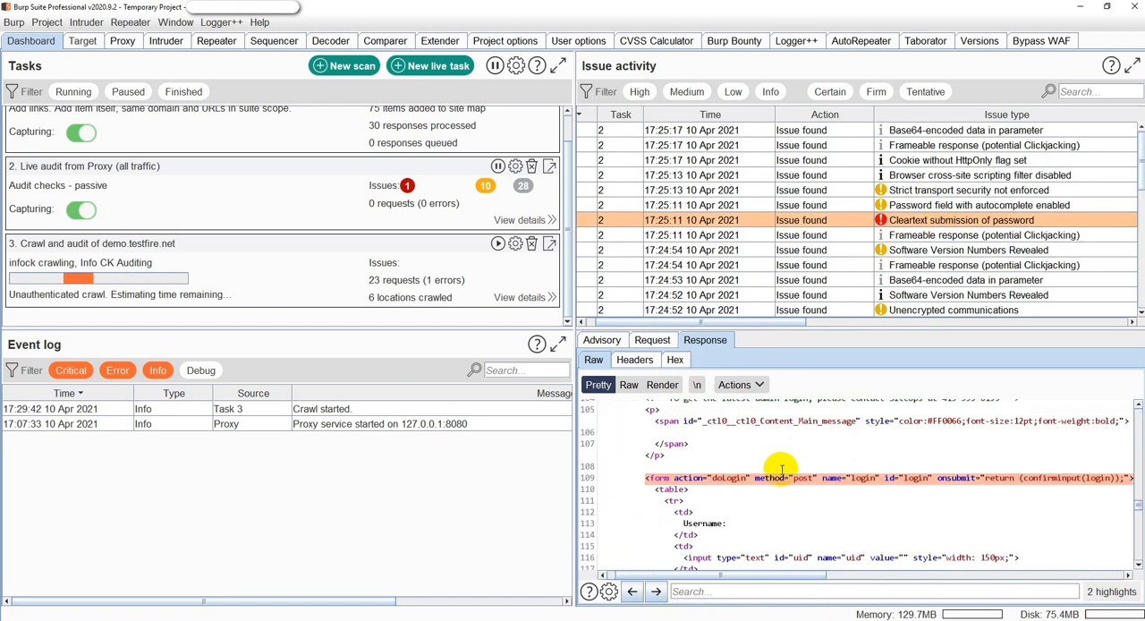
mouse_move(785, 577)
left_mouse_down()
mouse_move(850, 578)
mouse_move(790, 578)
left_mouse_up()
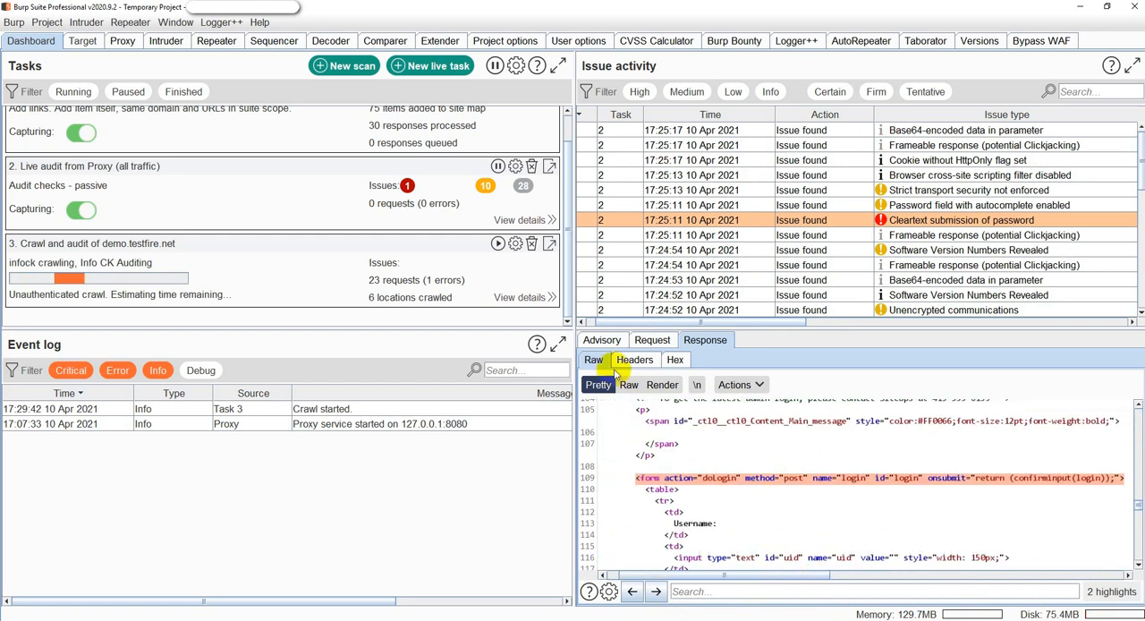
left_click(602, 340)
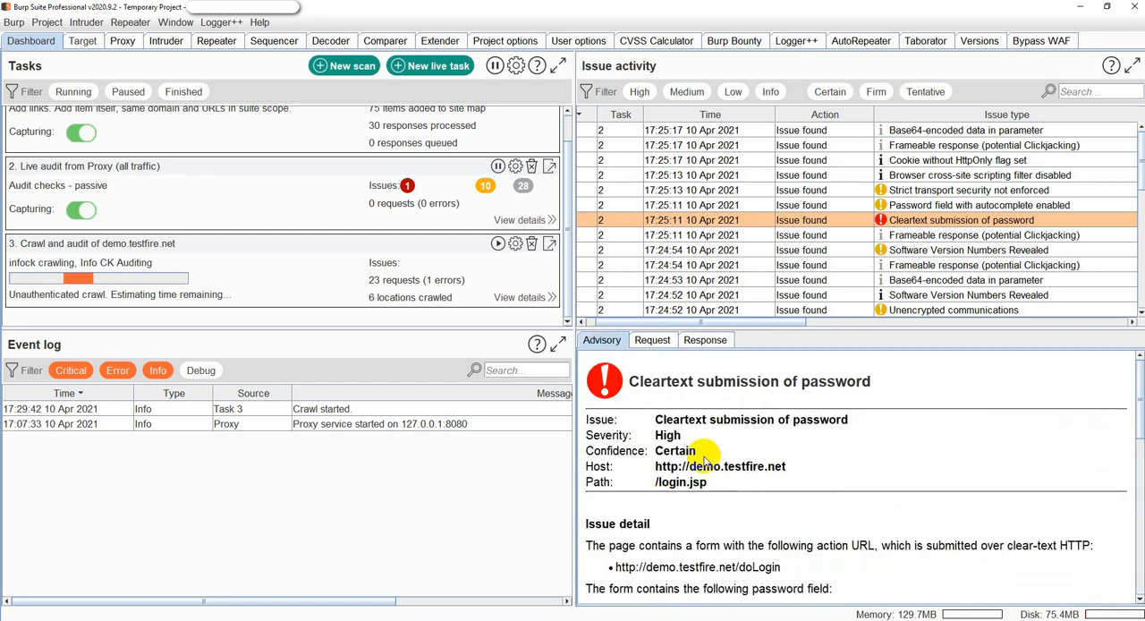
scroll(713, 467, "down", 3)
scroll(716, 483, "down", 9)
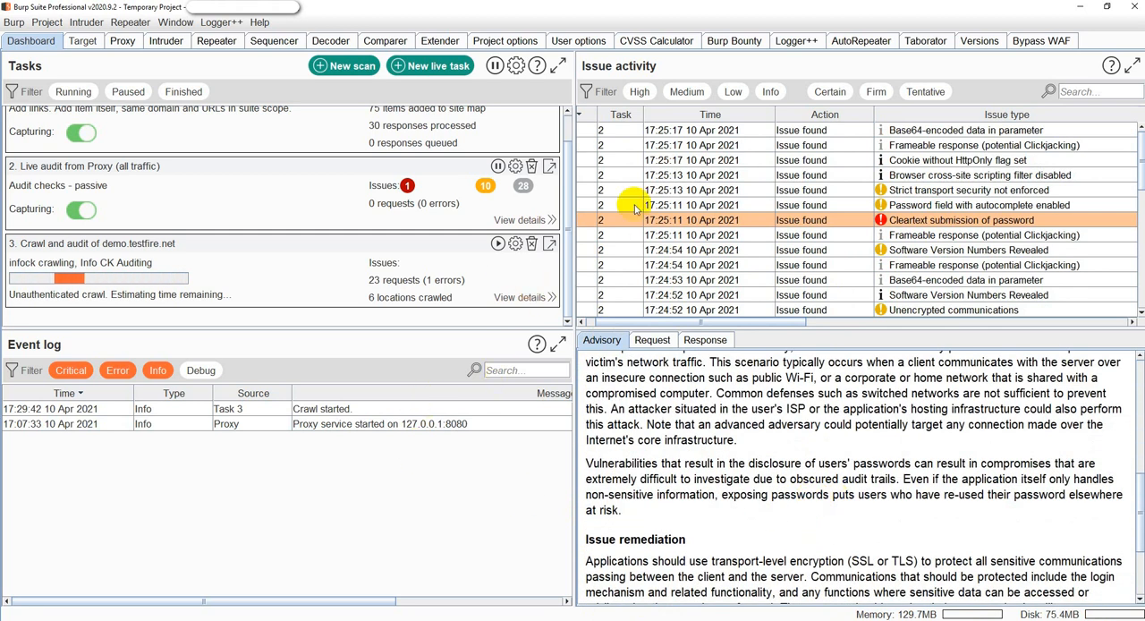
Filter the issue activity by High, Low and Info severity, and clear all the severity filters again.
left_click(640, 95)
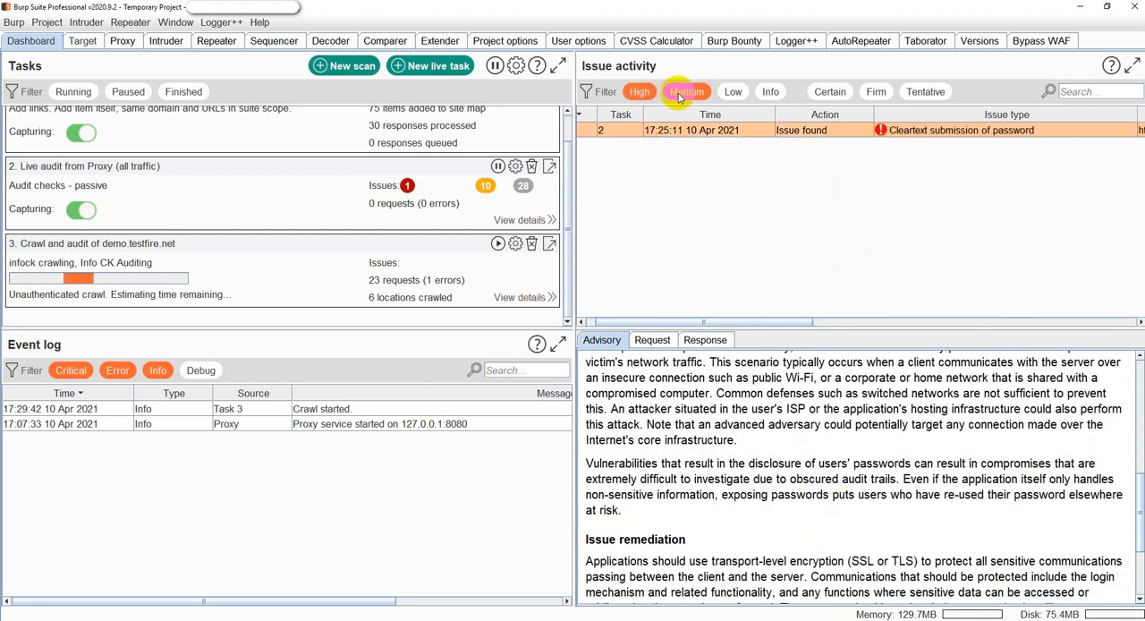
left_click(733, 93)
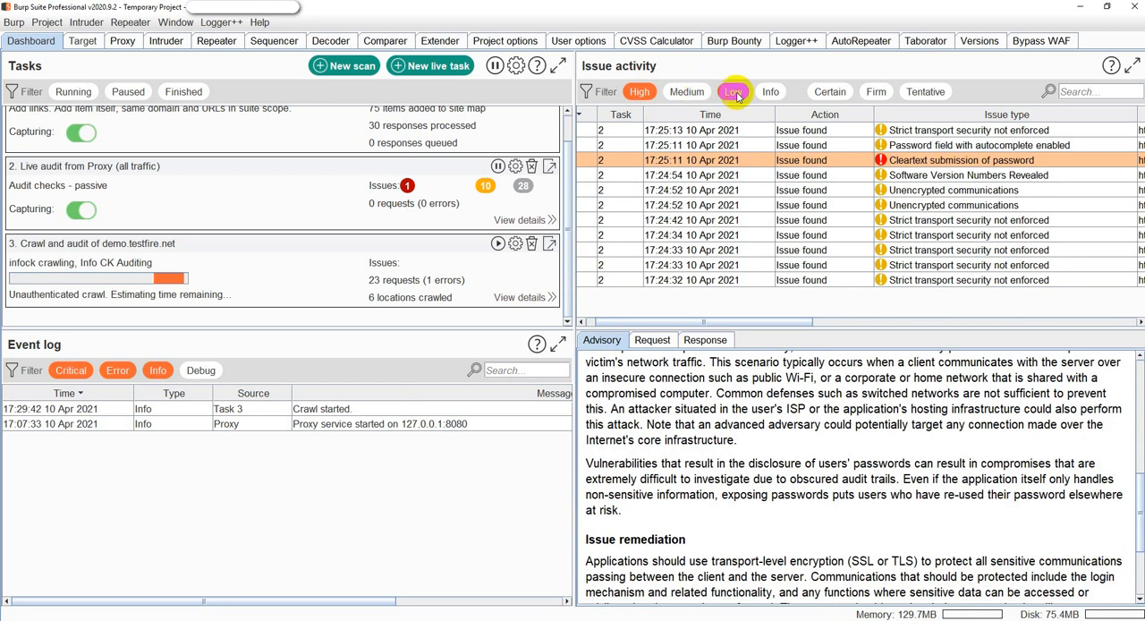
left_click(773, 93)
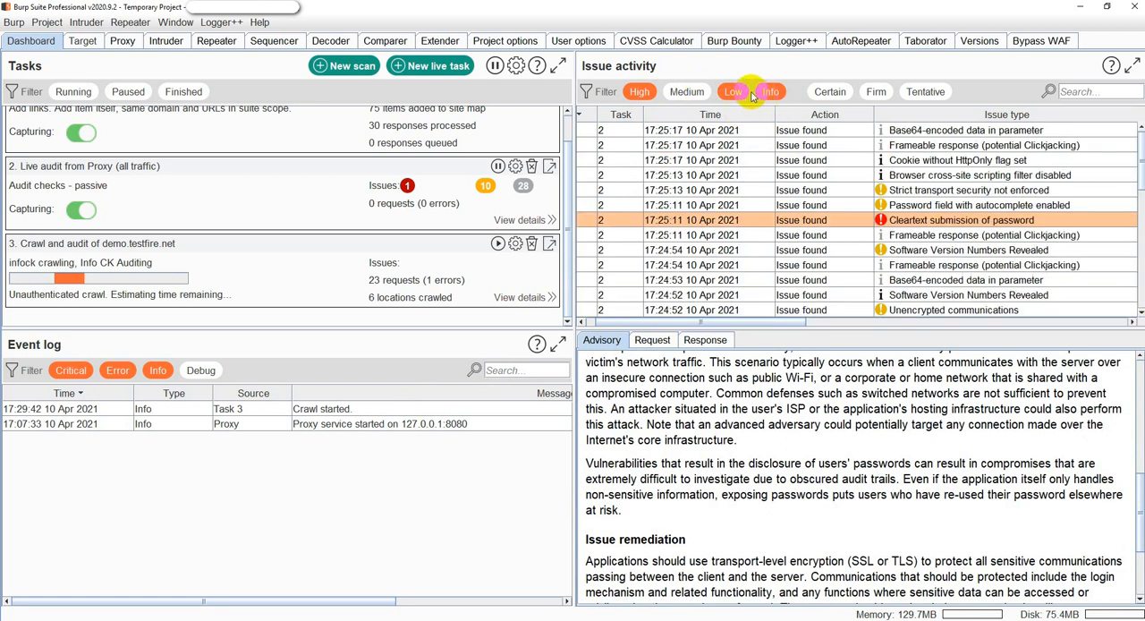
left_click(772, 93)
left_click(733, 93)
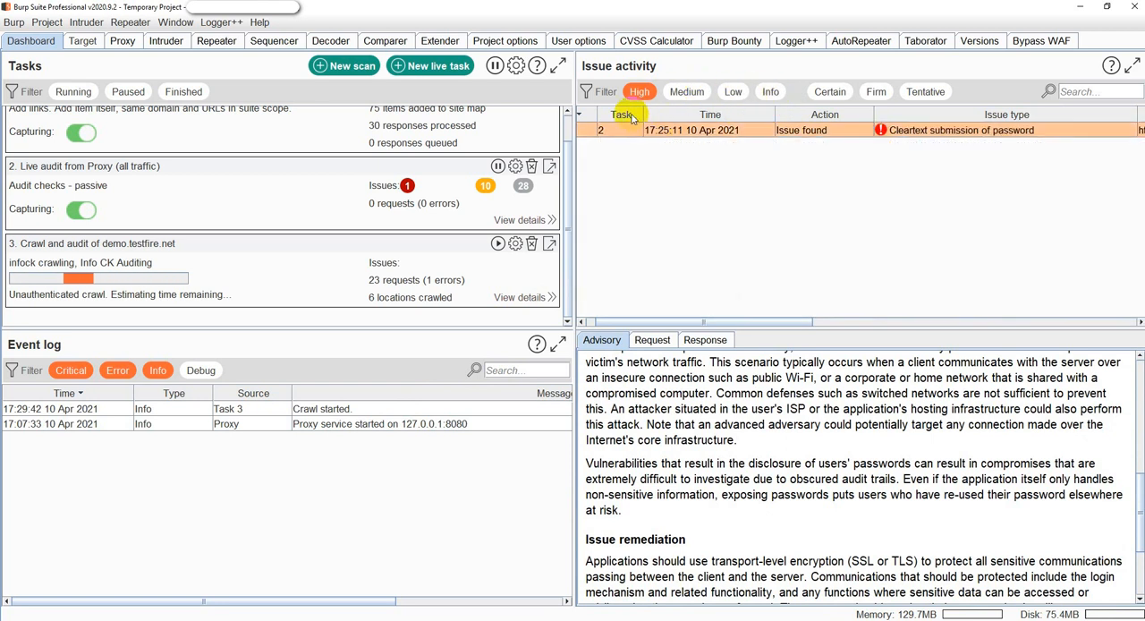
left_click(641, 93)
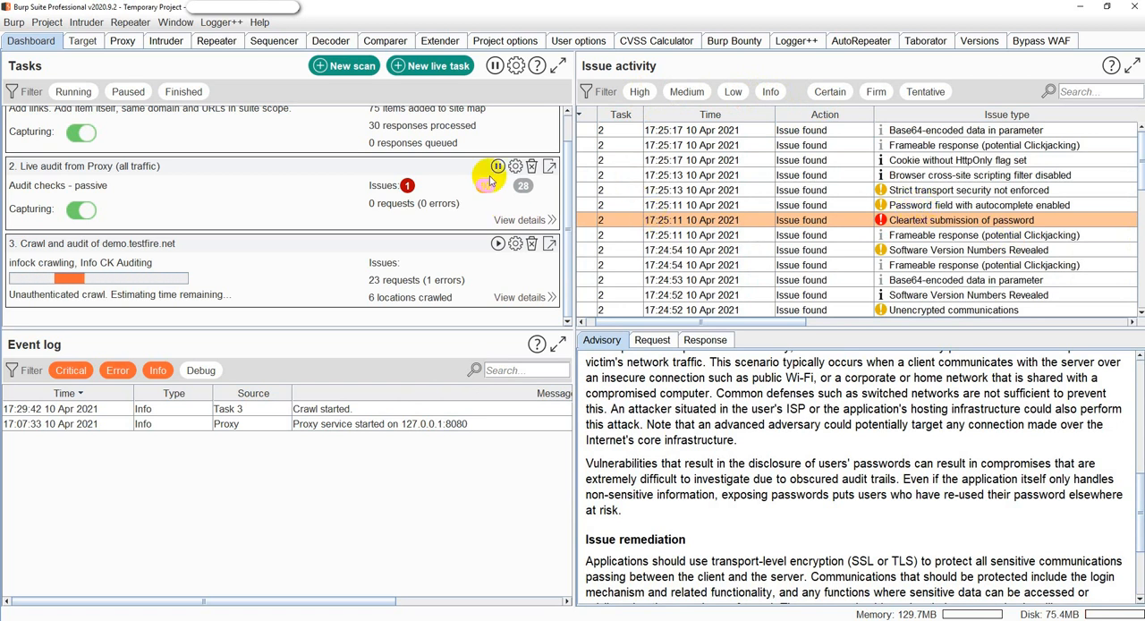
Look over the dashboard's task list from its beginning, and return to the BApp Store in Extender.
scroll(430, 235, "up", 2)
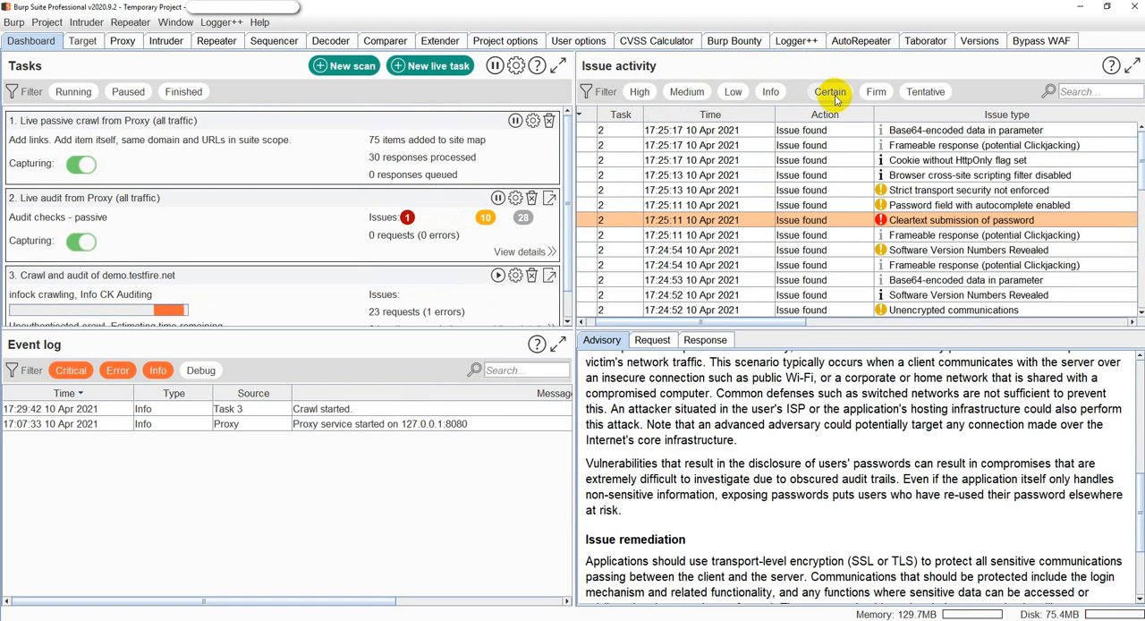
left_click(440, 42)
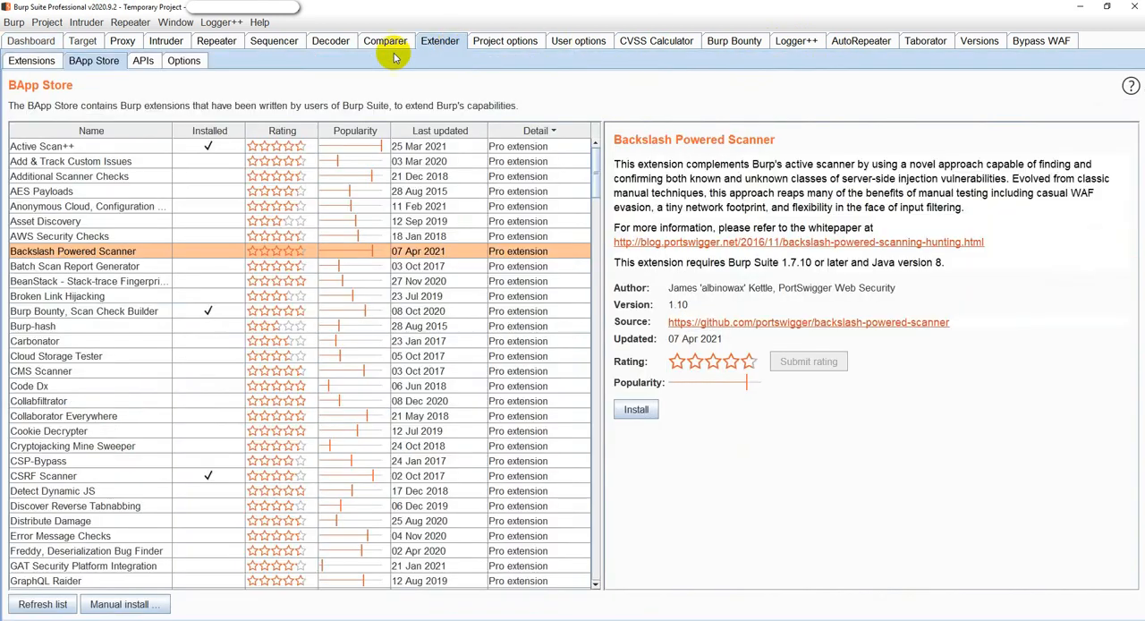